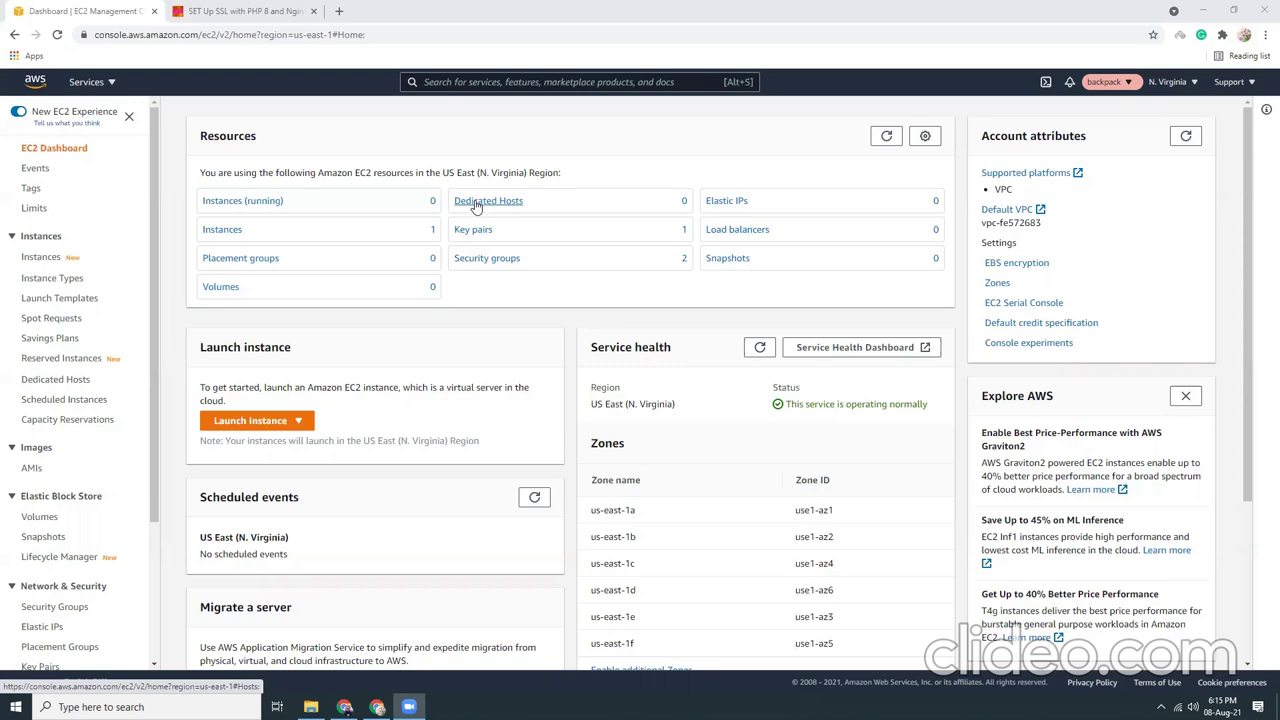
Start launching an EC2 instance with the 64-bit (x86) Amazon Linux 2 AMI and the t2.micro type, proceeding to the instance details
left_click(178, 280)
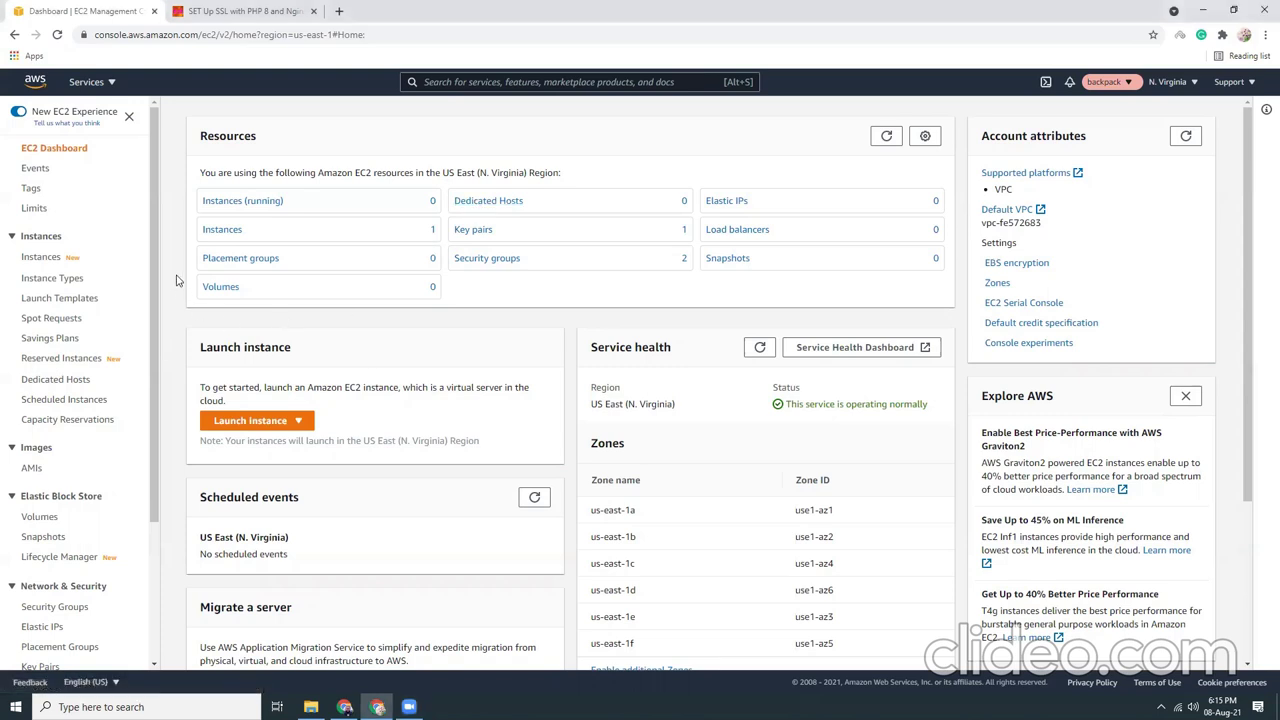
left_click(261, 420)
left_click(262, 442)
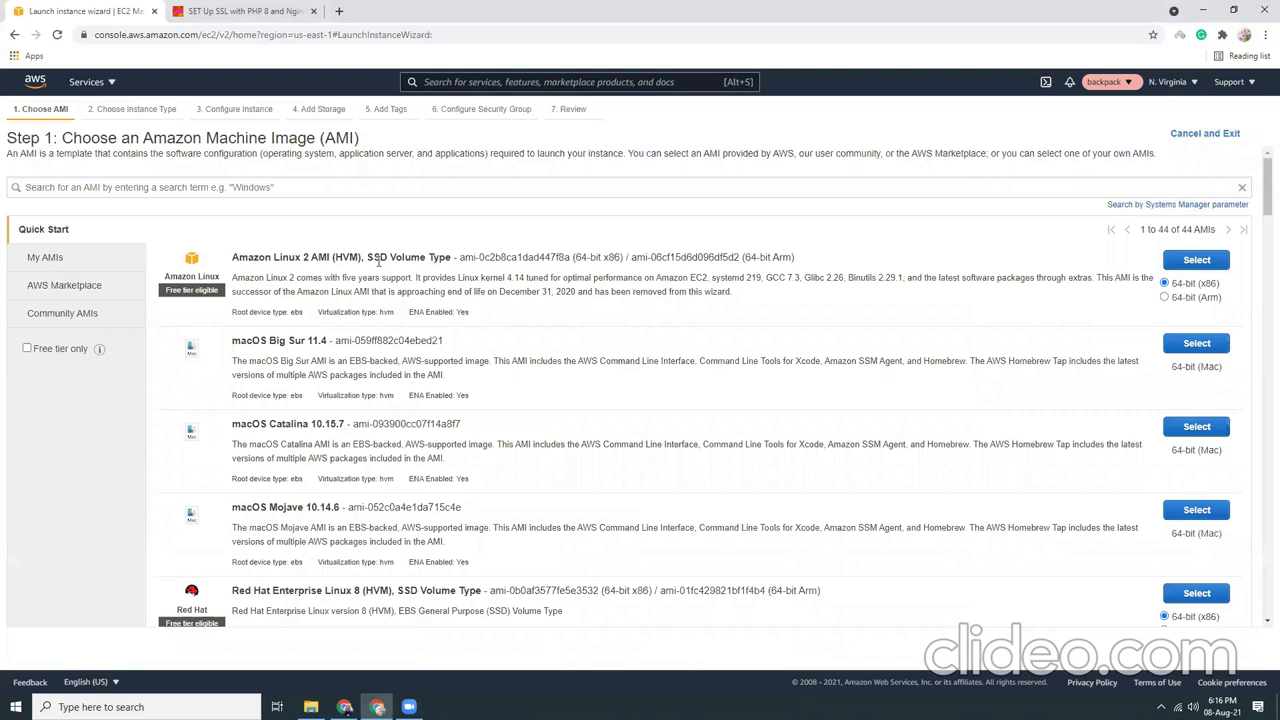
left_click(1194, 262)
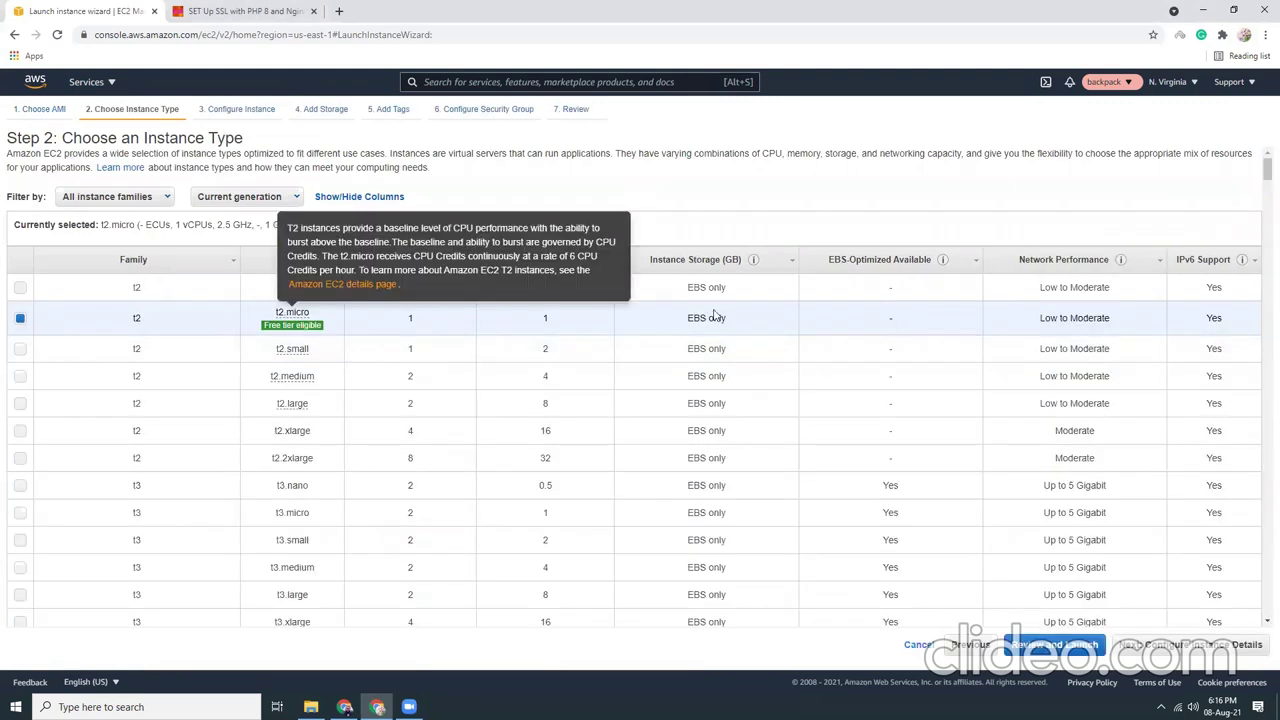
left_click(1198, 650)
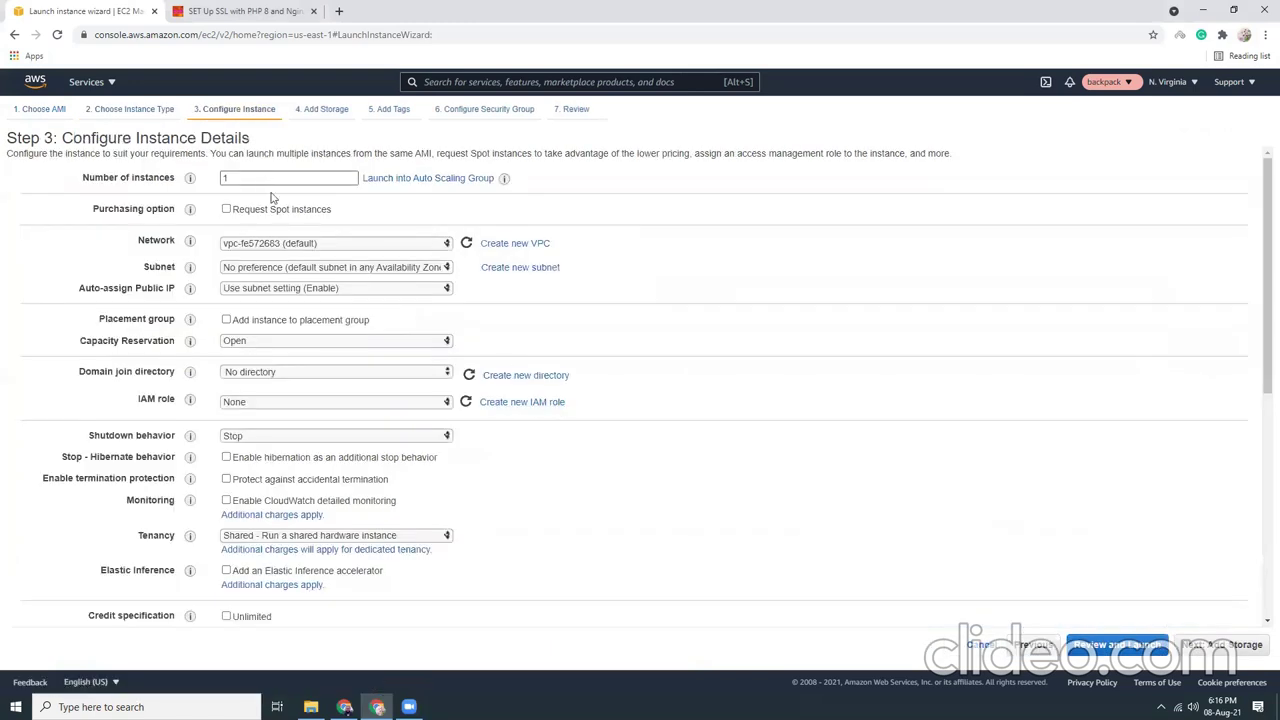
Assign the ec2roleSSM IAM role to the instance
scroll(500, 317, "down", 1)
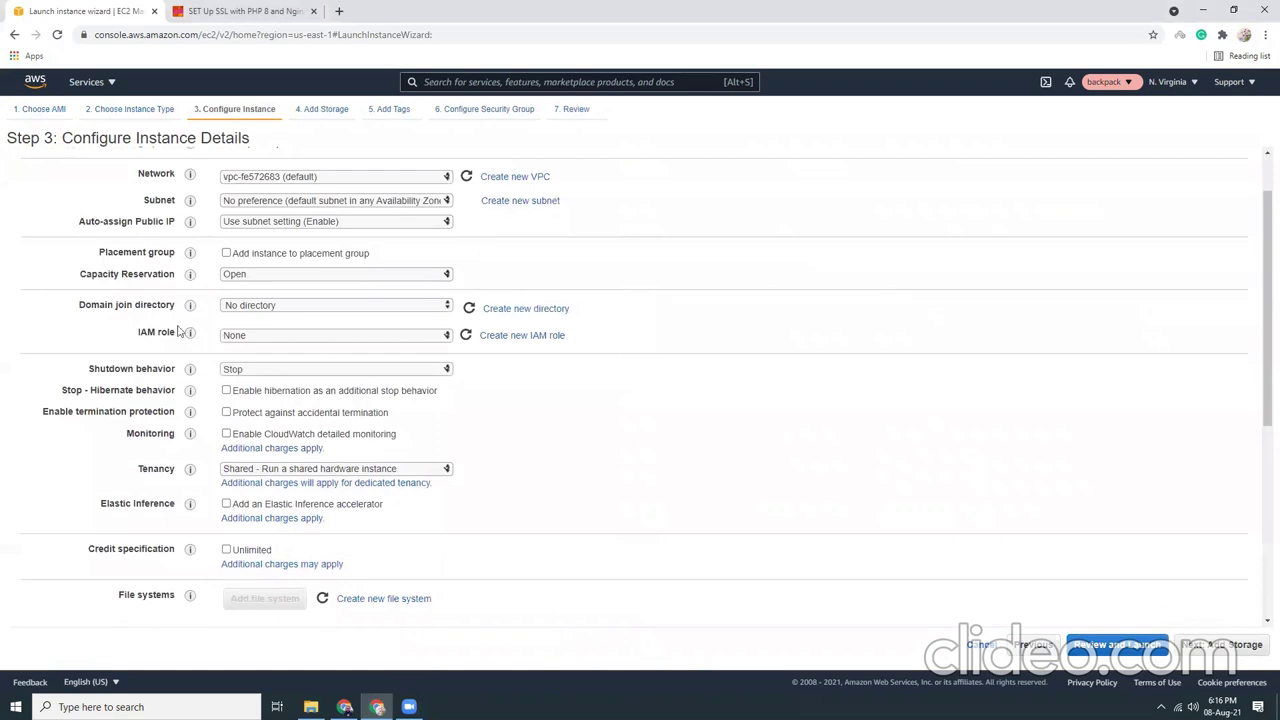
left_click(255, 338)
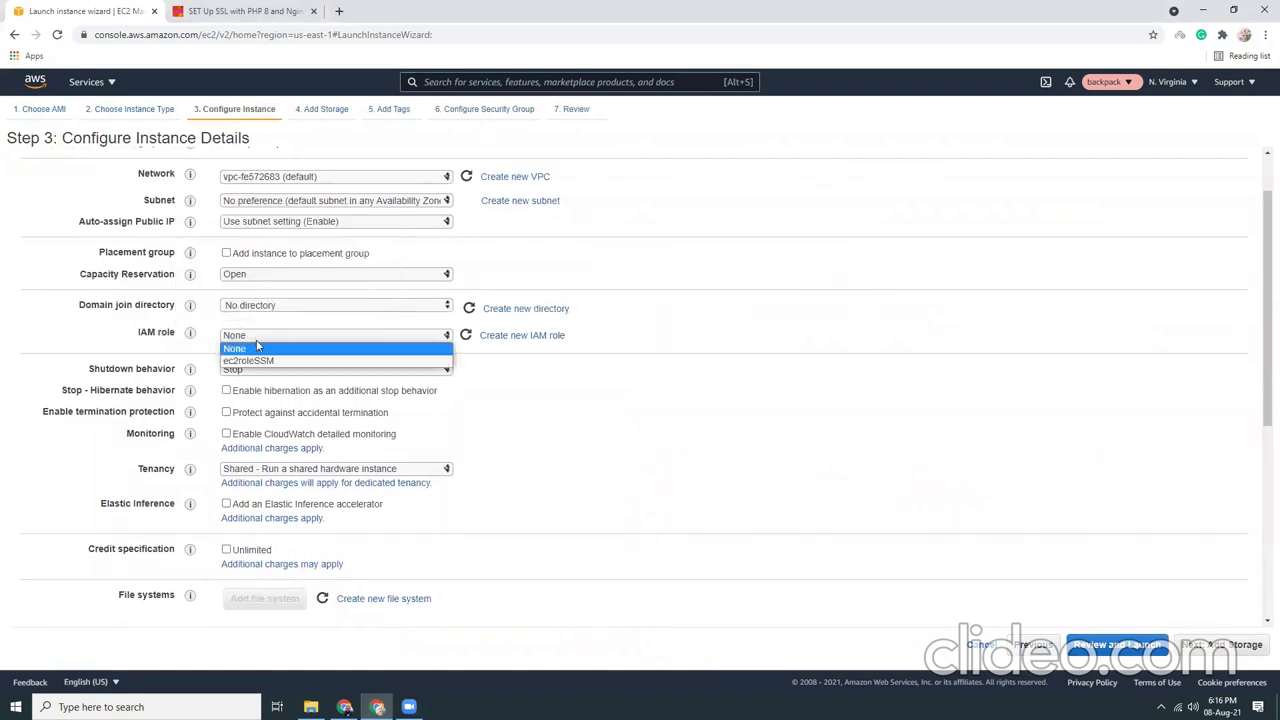
left_click(263, 362)
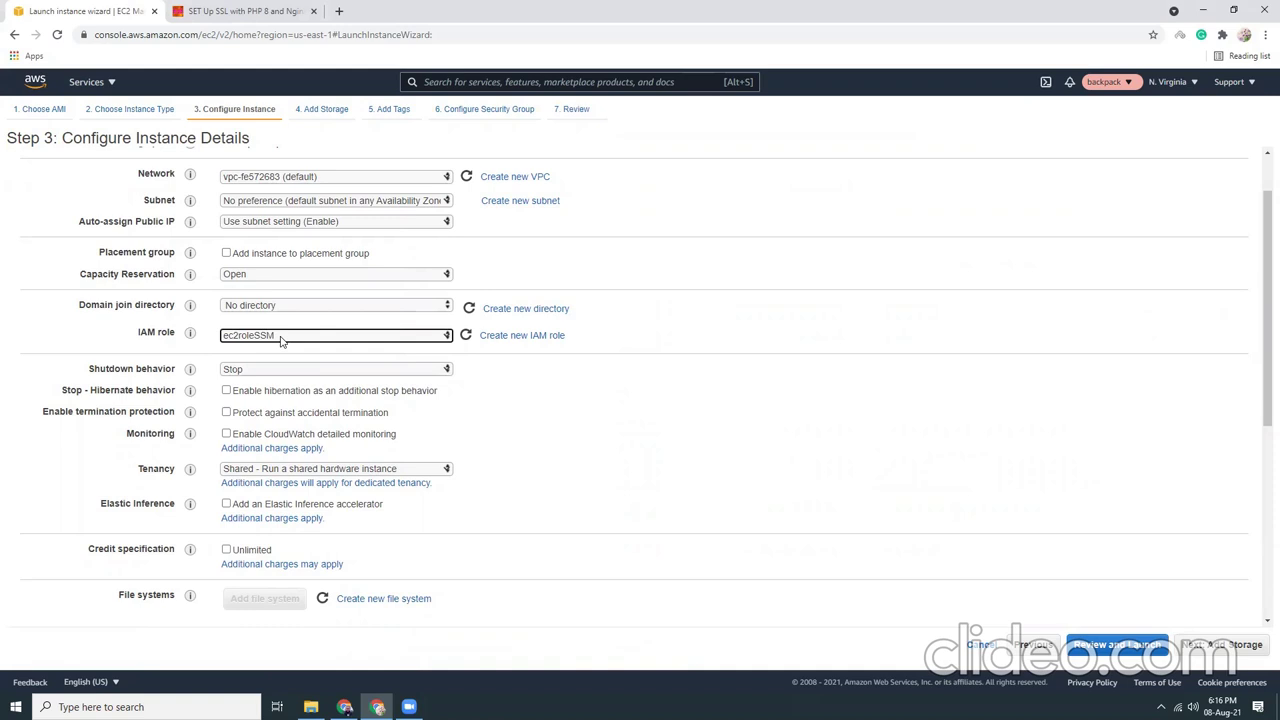
Inspect the permissions policies of the ec2roleSSM role in a separate IAM console, and return to the launch wizard
left_click(98, 84)
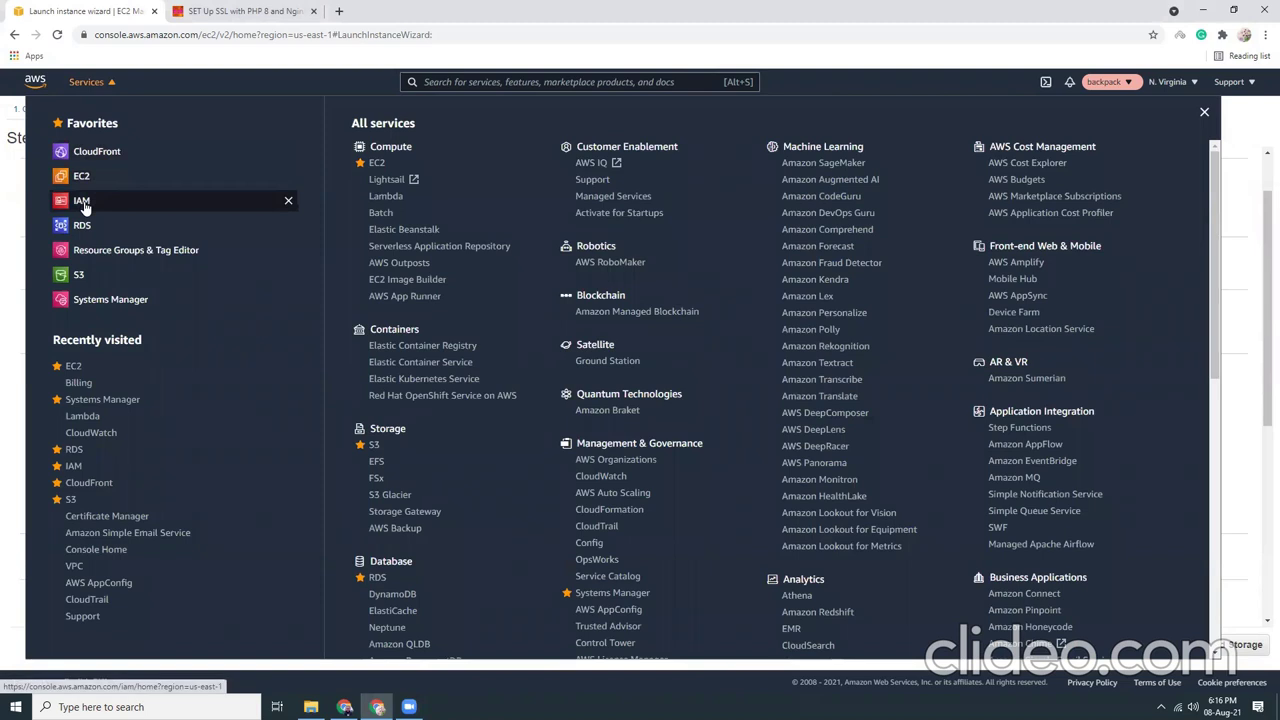
middle_click(81, 201)
left_click(86, 82)
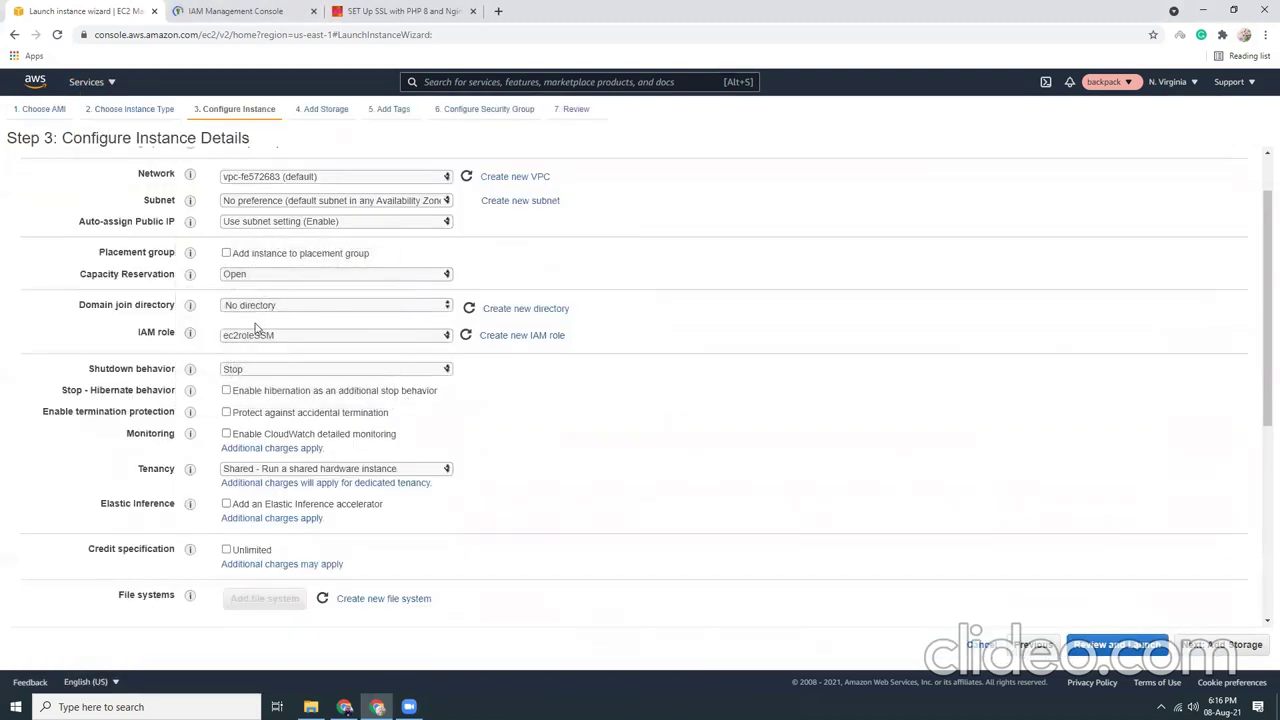
left_click(265, 9)
left_click(42, 252)
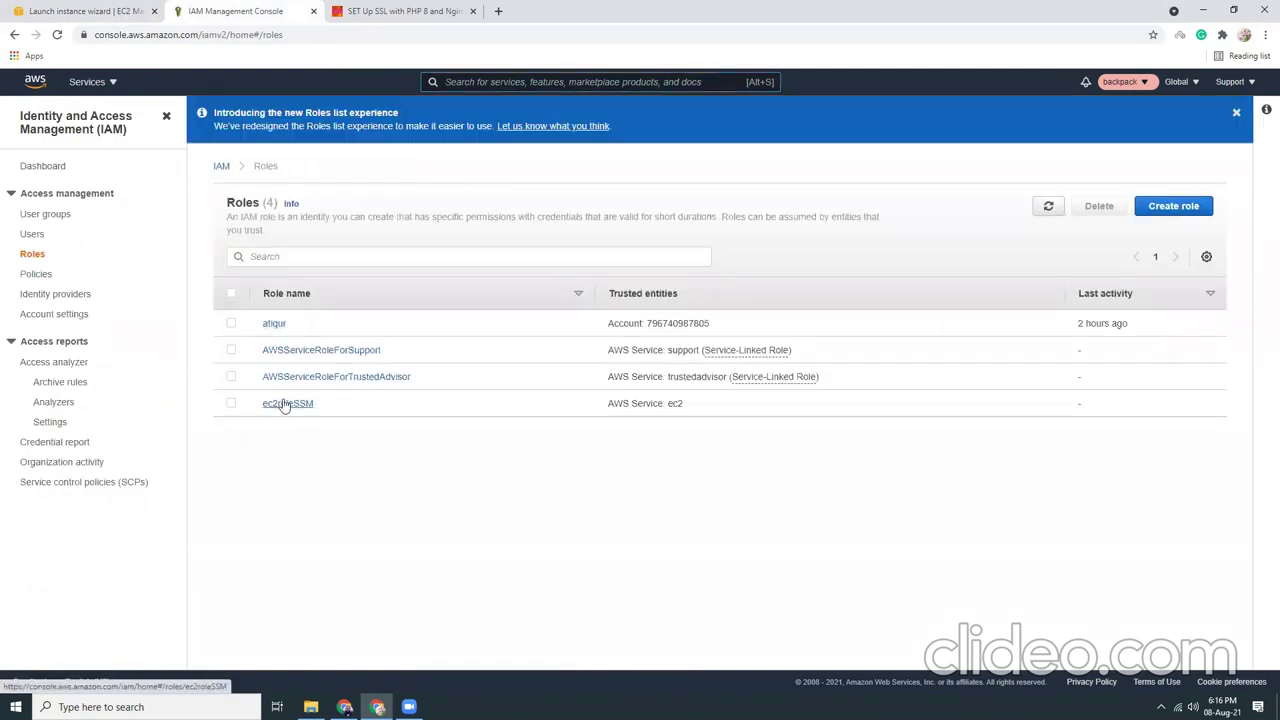
left_click(285, 403)
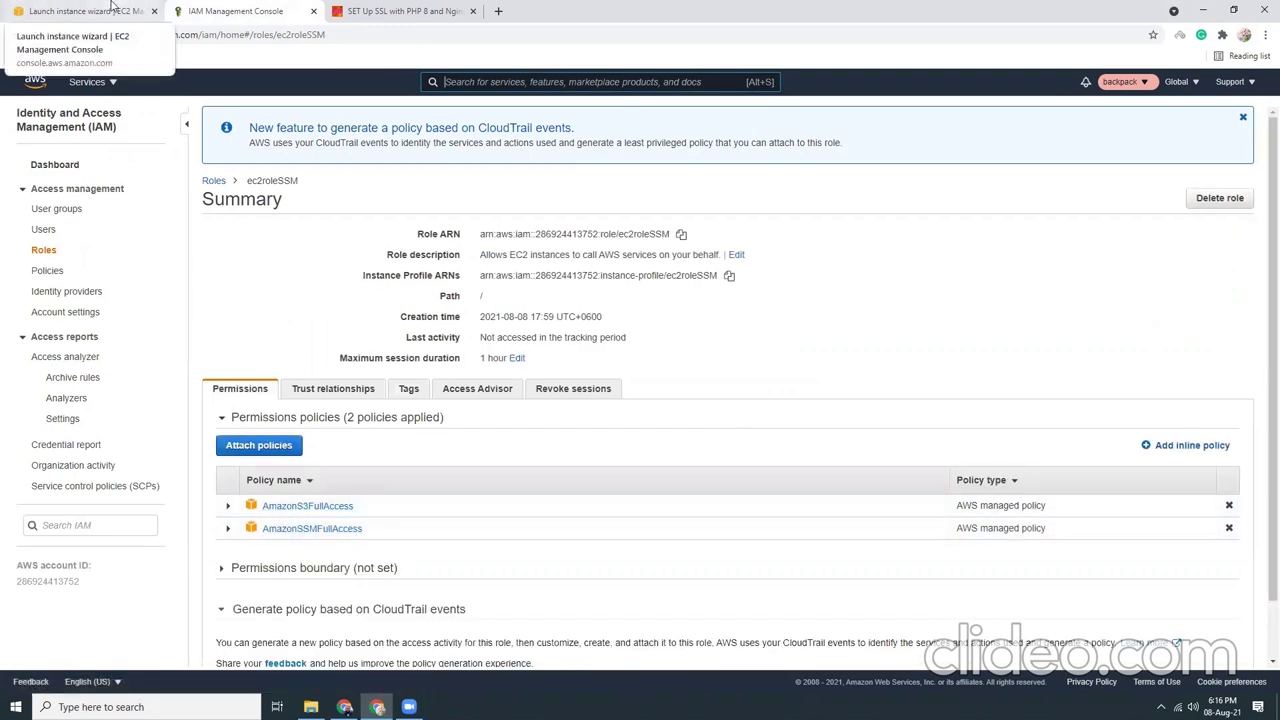
left_click(110, 10)
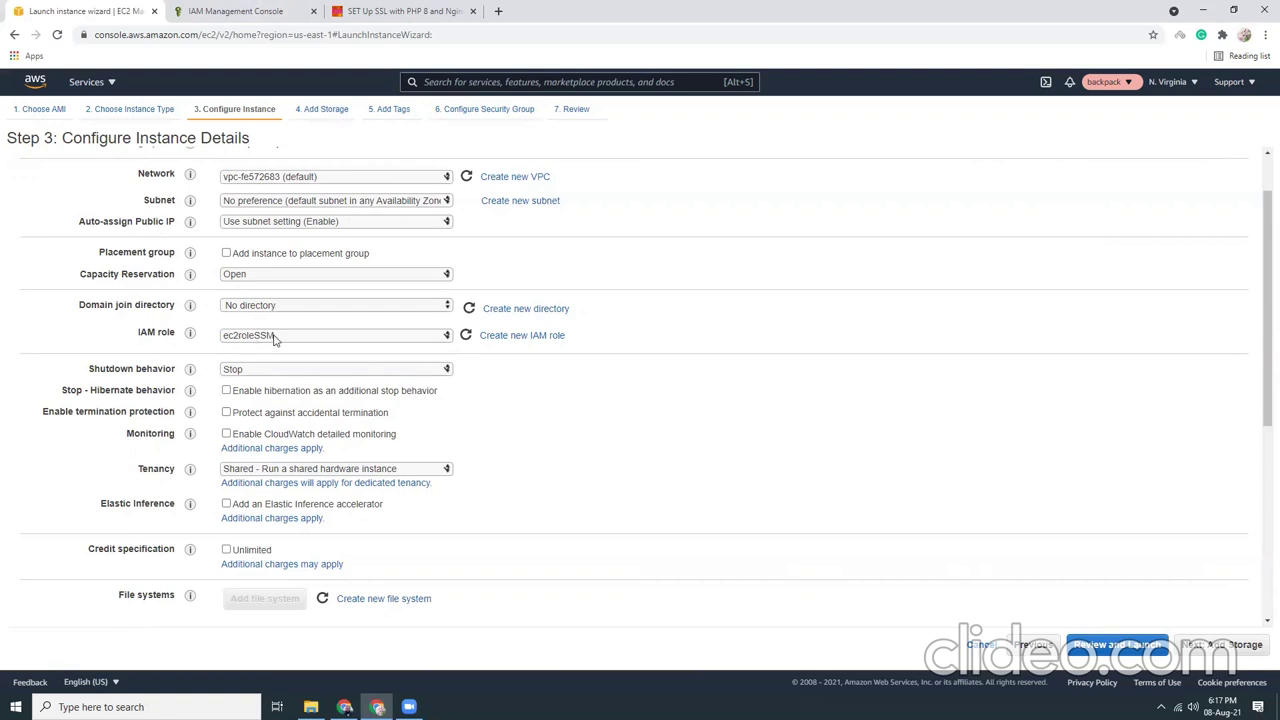
Enable protection against accidental termination for the instance
scroll(586, 429, "down", 1)
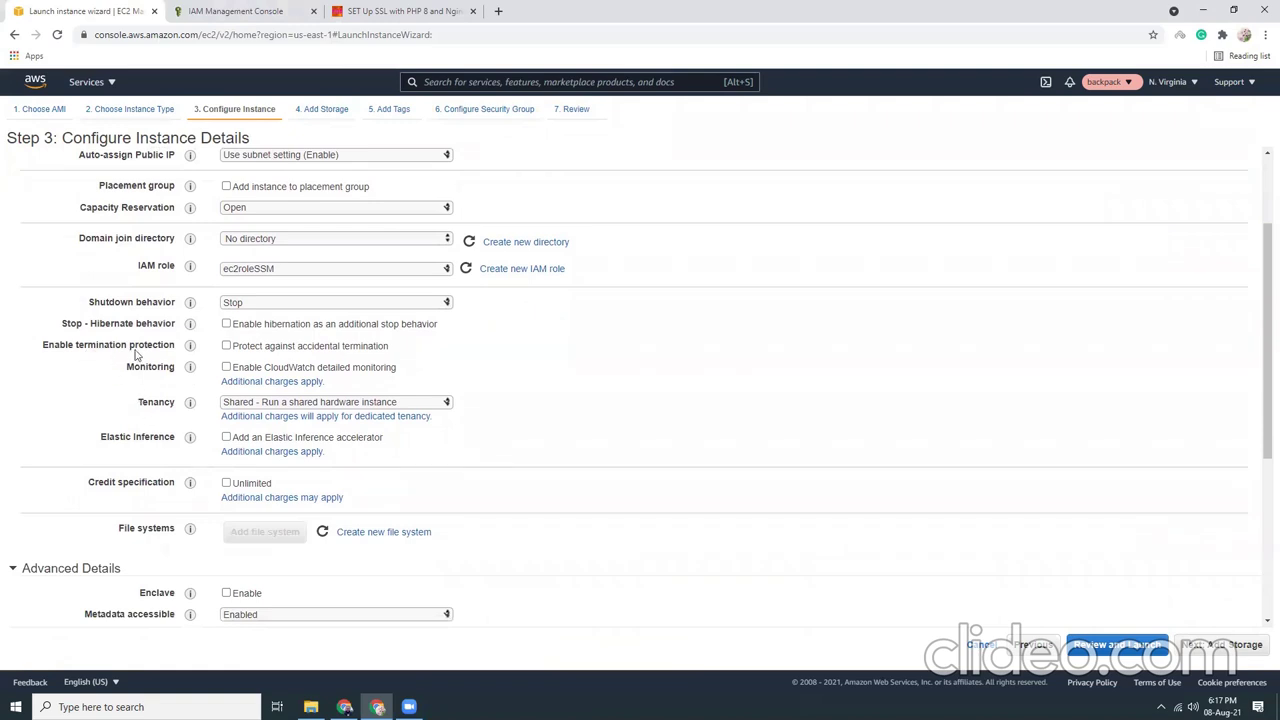
left_click(226, 347)
scroll(548, 394, "down", 1)
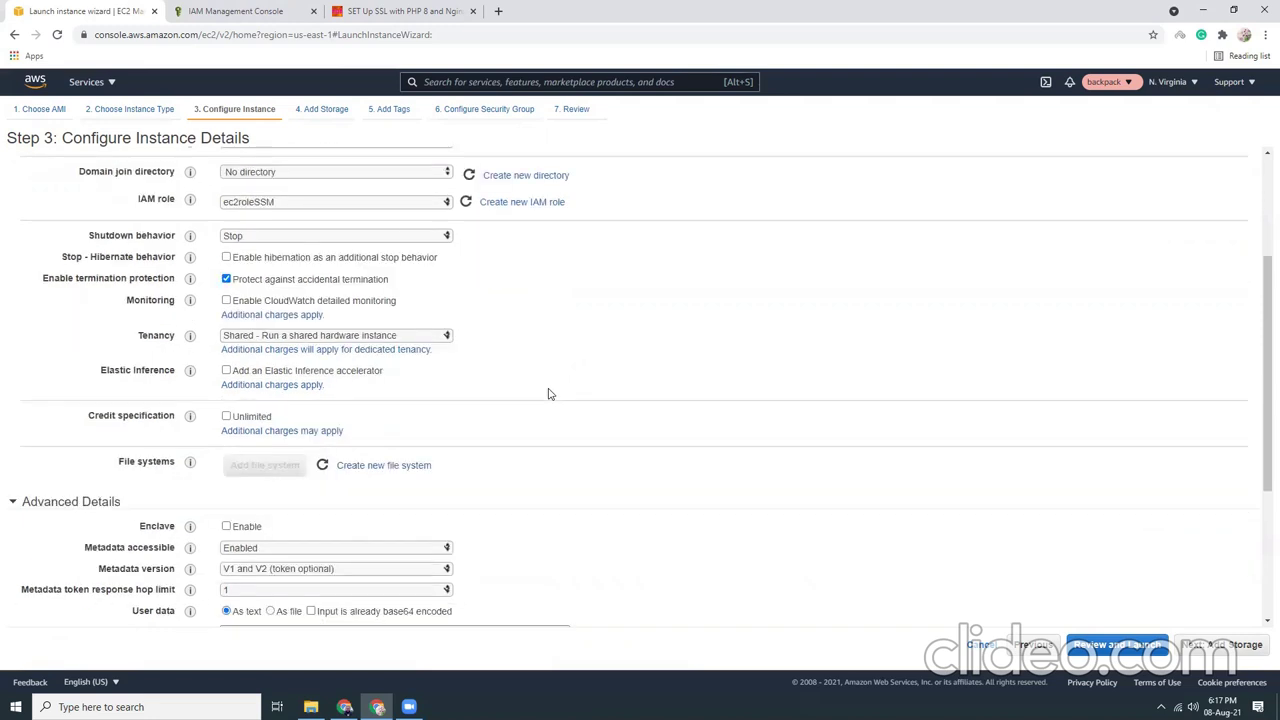
Copy the whole bash script that installs Nginx, PHP 8 and Certbot from the SSL setup article for use as user data
scroll(548, 394, "down", 4)
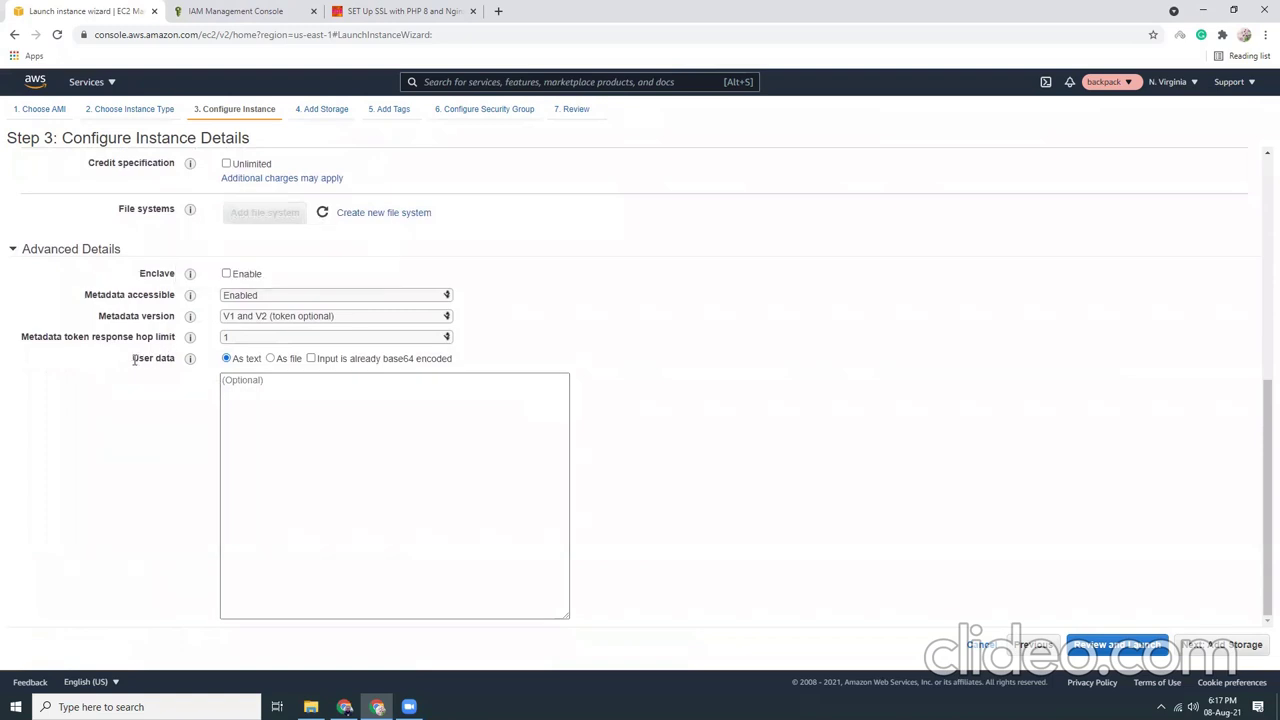
left_click(245, 382)
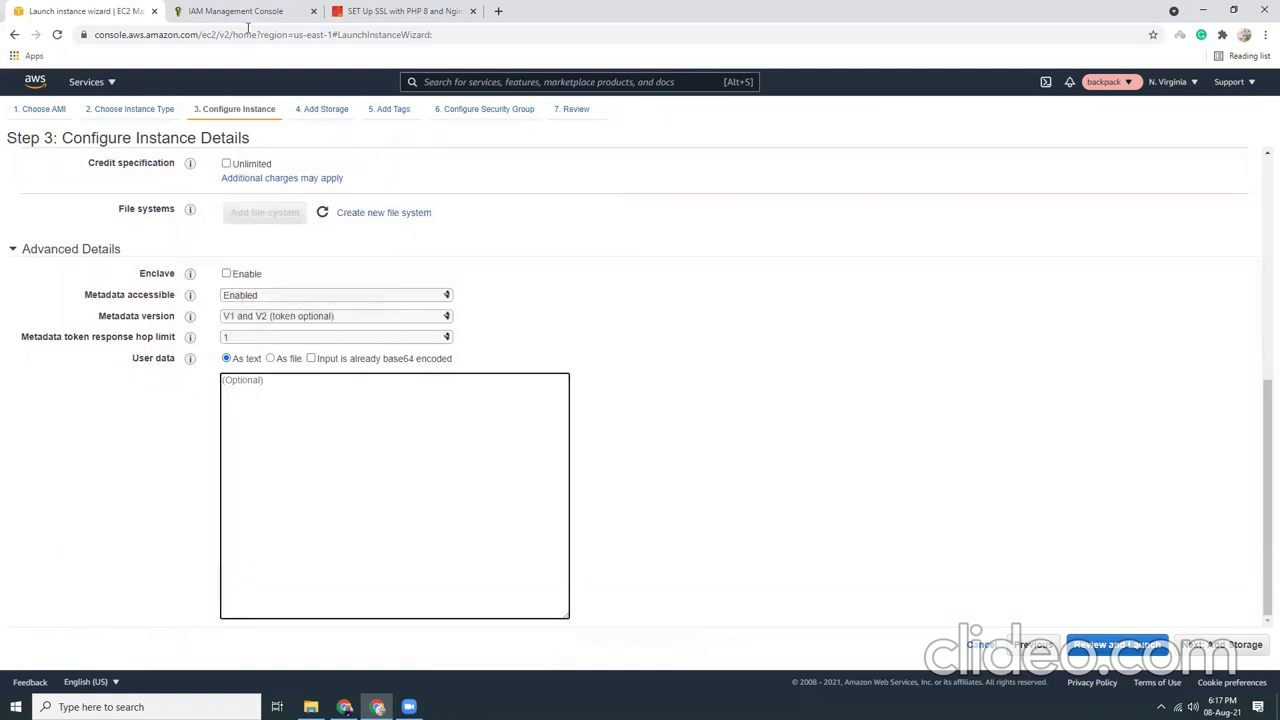
left_click(354, 11)
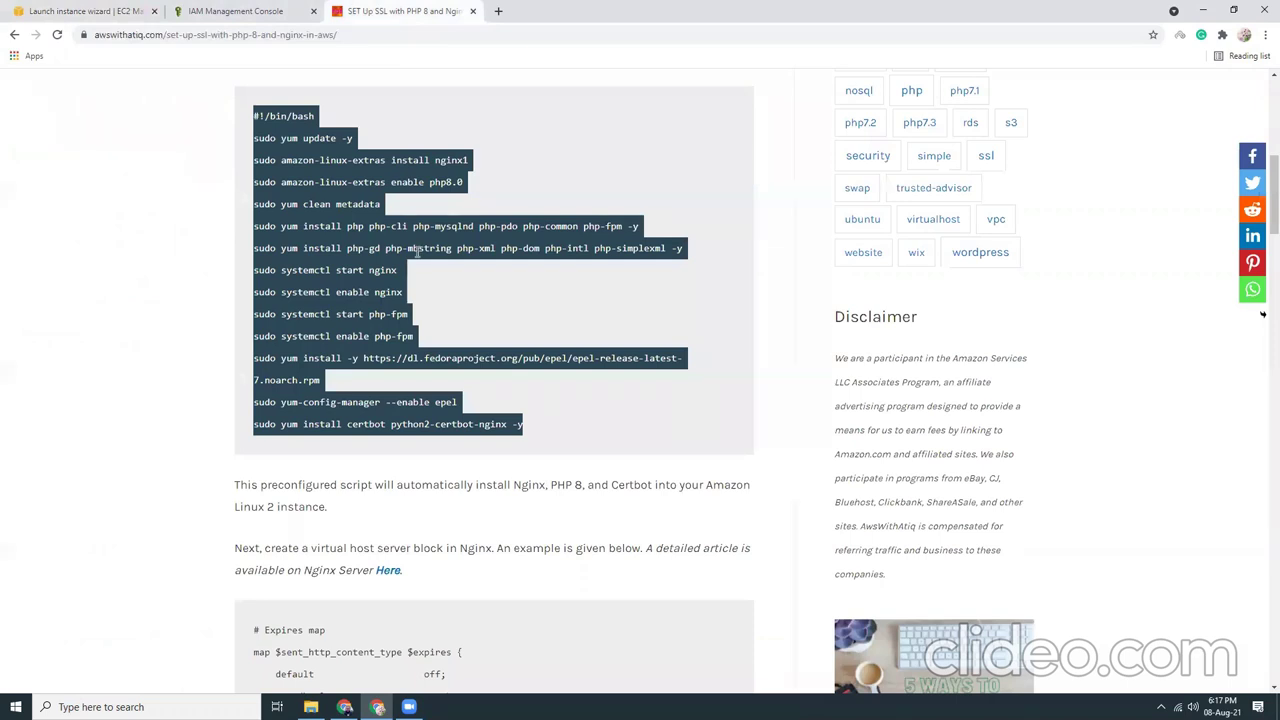
scroll(417, 252, "up", 1)
left_click(417, 252)
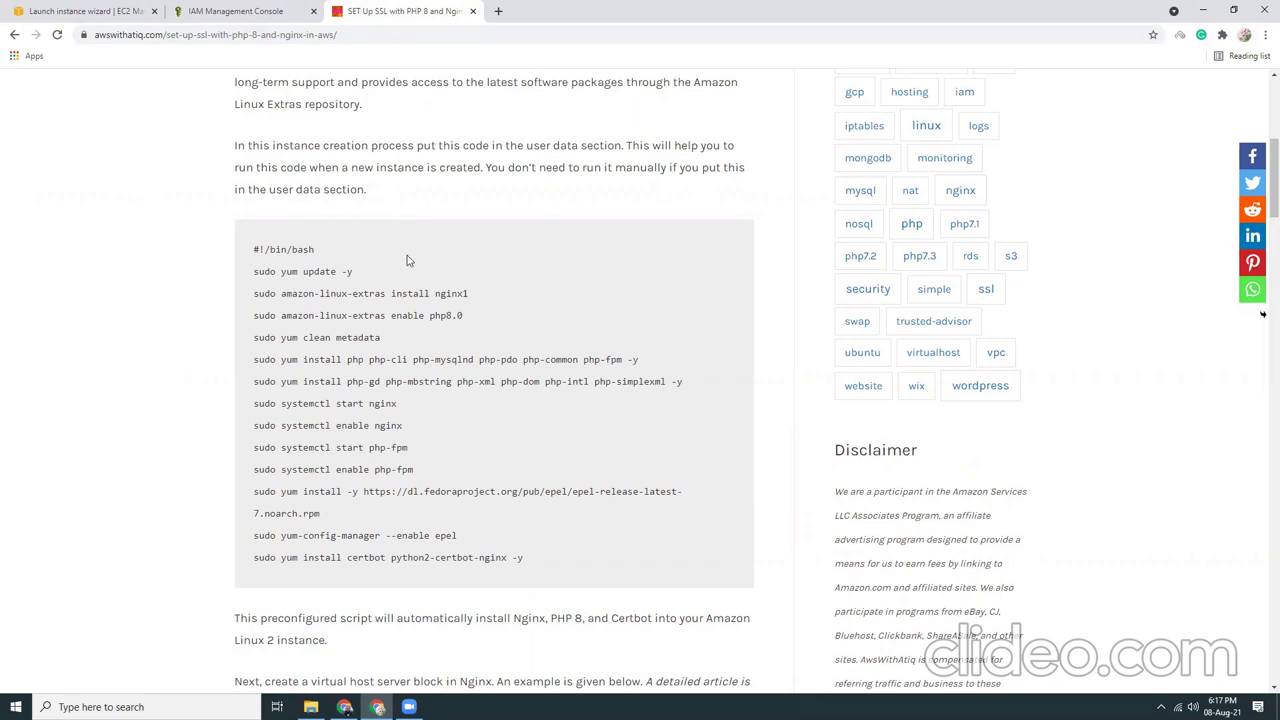
scroll(408, 258, "up", 3)
scroll(410, 258, "up", 2)
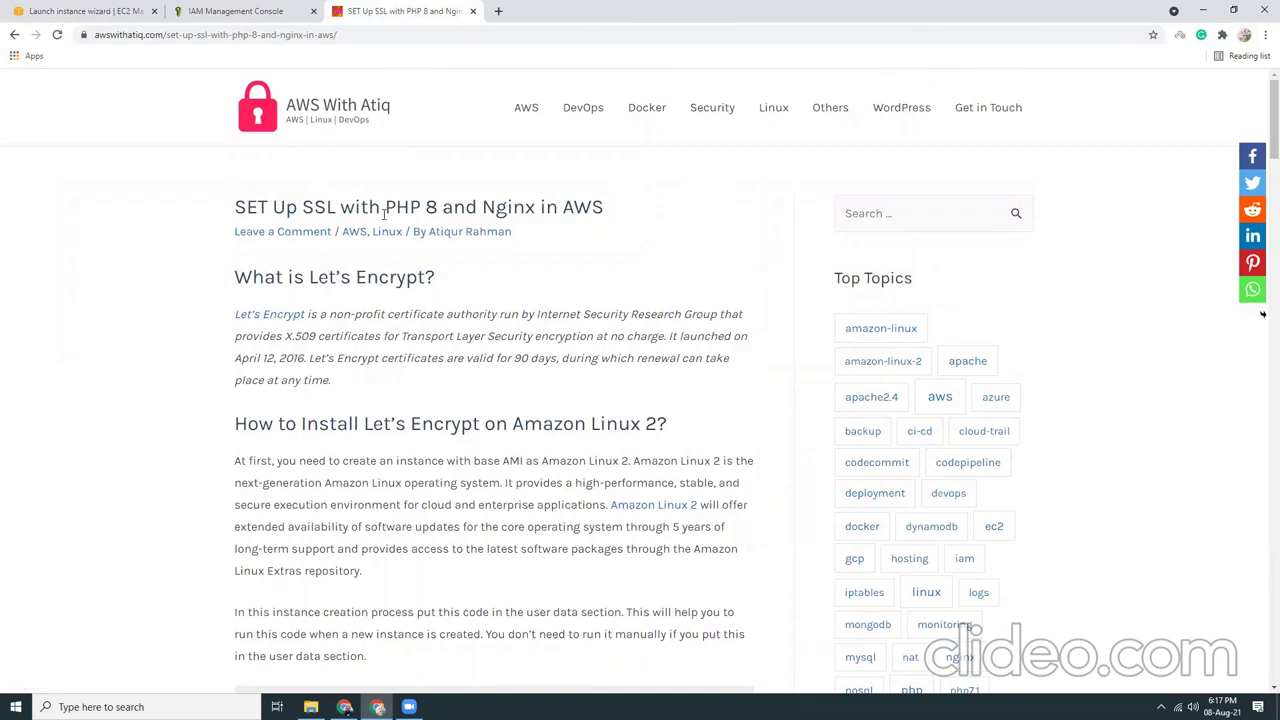
scroll(593, 224, "down", 5)
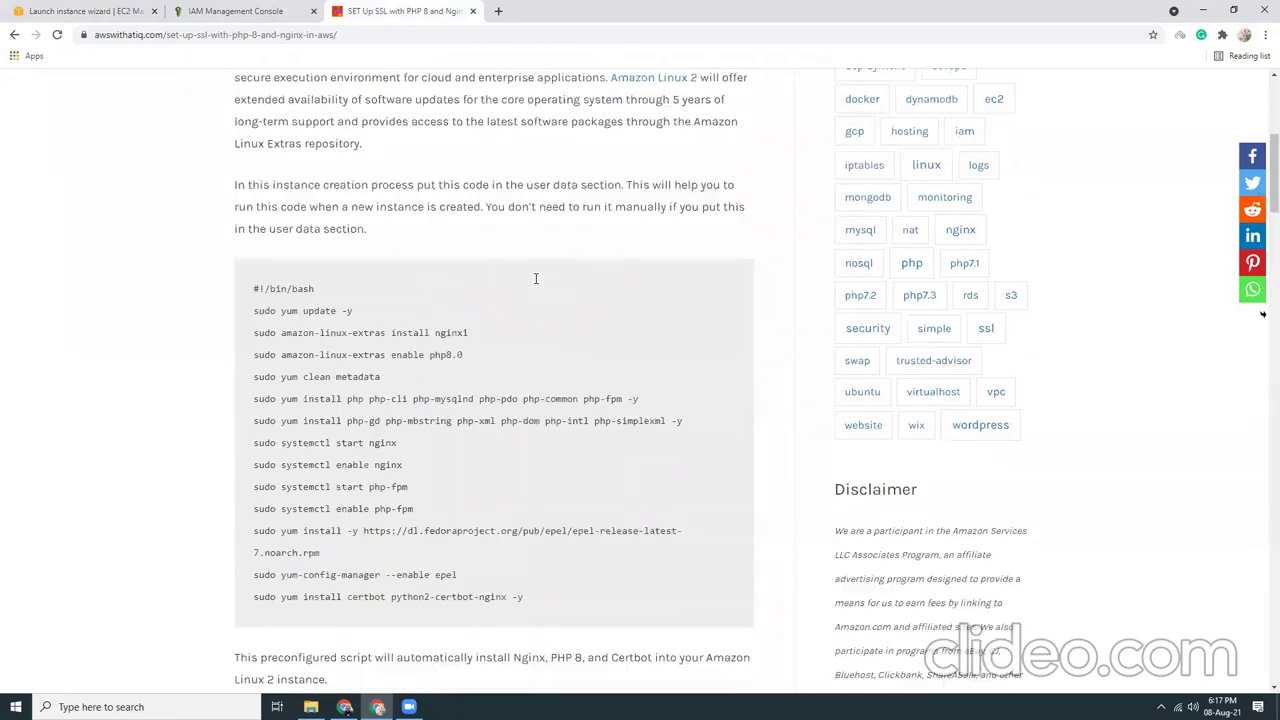
left_click_drag(252, 183, 538, 493)
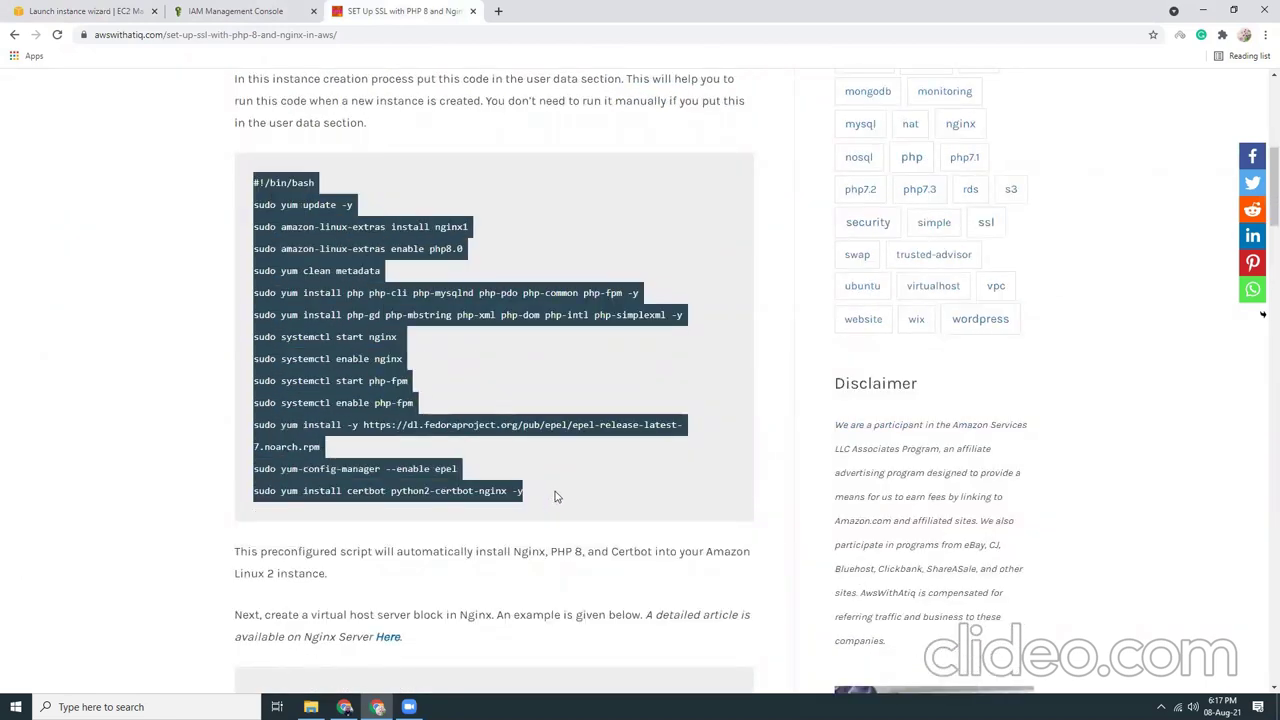
Insert the copied Nginx, PHP 8 and Certbot installation script as text into the instance's user data
left_click(80, 11)
left_click(334, 389)
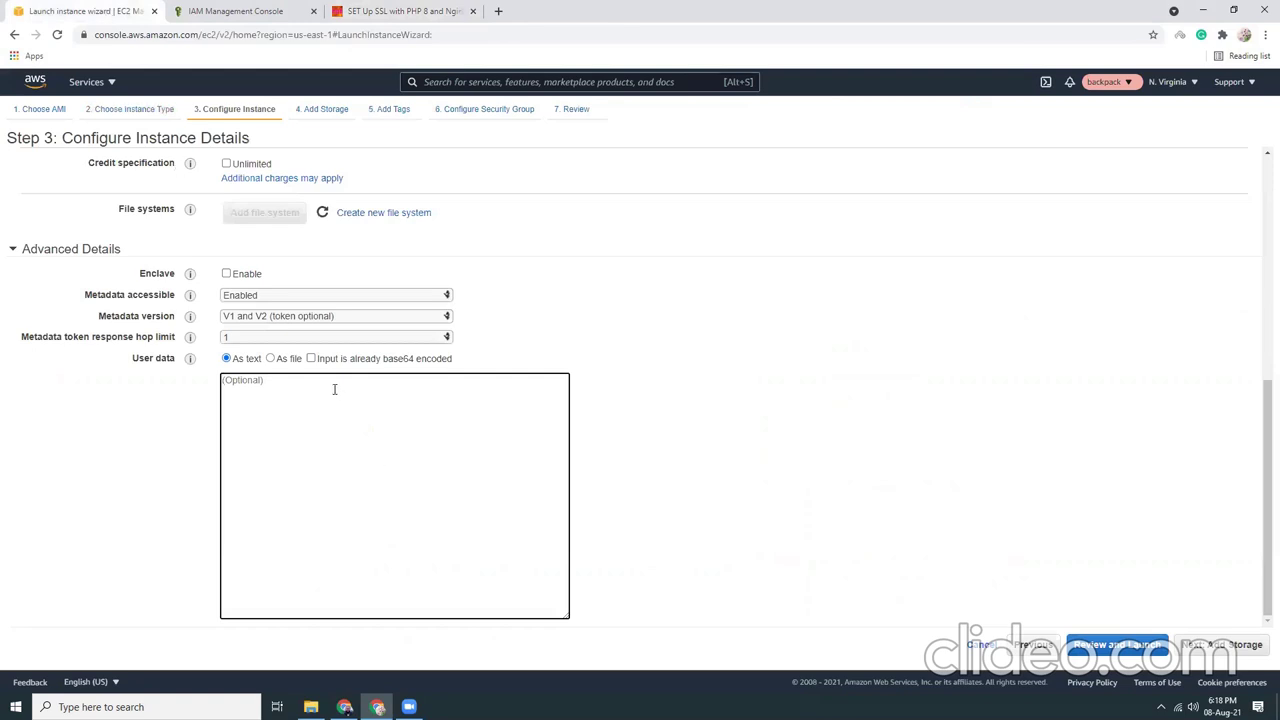
type("#!/bin/bash sudo yum update -y sudo amazon-linux-extras install nginx1 sudo amazon-linux-extras enable php8.0 sudo yum clean metadata sudo yum install php php-cli php-mysqlnd php-pdo php-common php-fpm -y sudo yum install php-gd php-mbstring php-xml php-dom php-intl php-simplexml -y sudo systemctl start nginx sudo systemctl enable nginx sudo systemctl start php-fpm sudo systemctl enable php-fpm sudo yum install -y https://dl.fedoraproject.org/pub/epel/epel-release-latest-7.noarch.rpm sudo yum-config-manager --enable epel sudo yum install certbot python2-certbot-nginx -y")
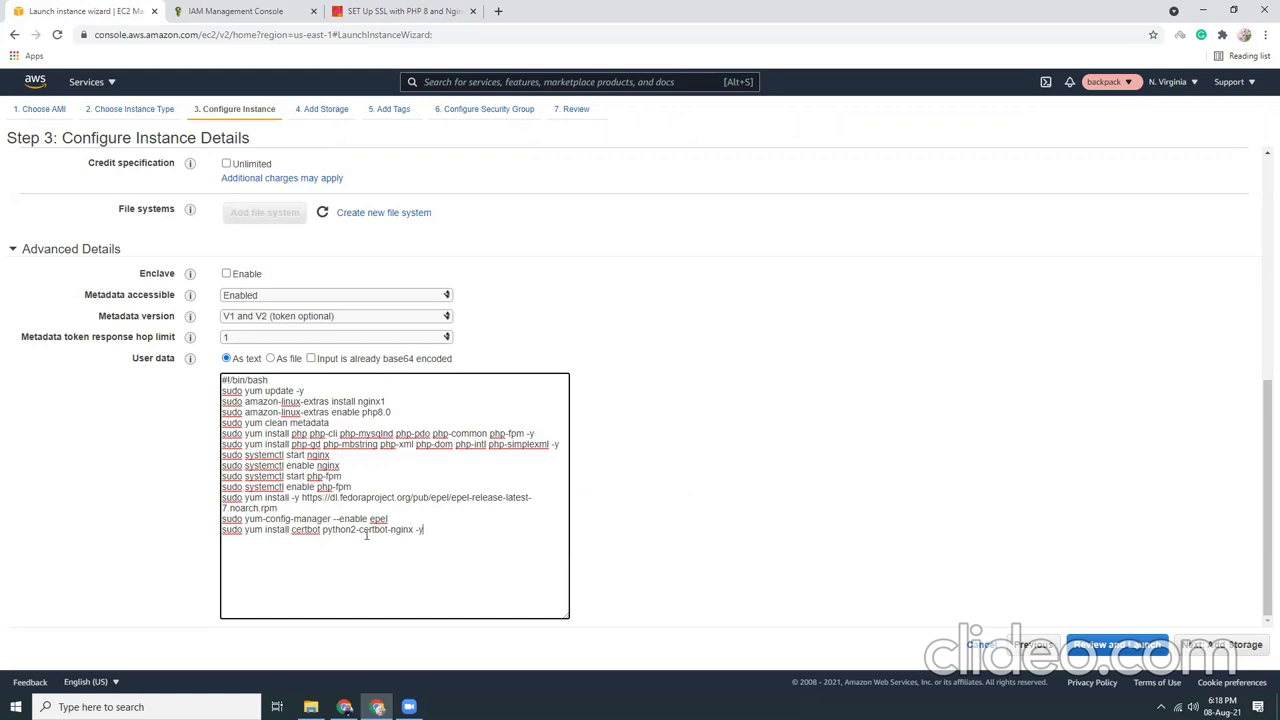
left_click(671, 464)
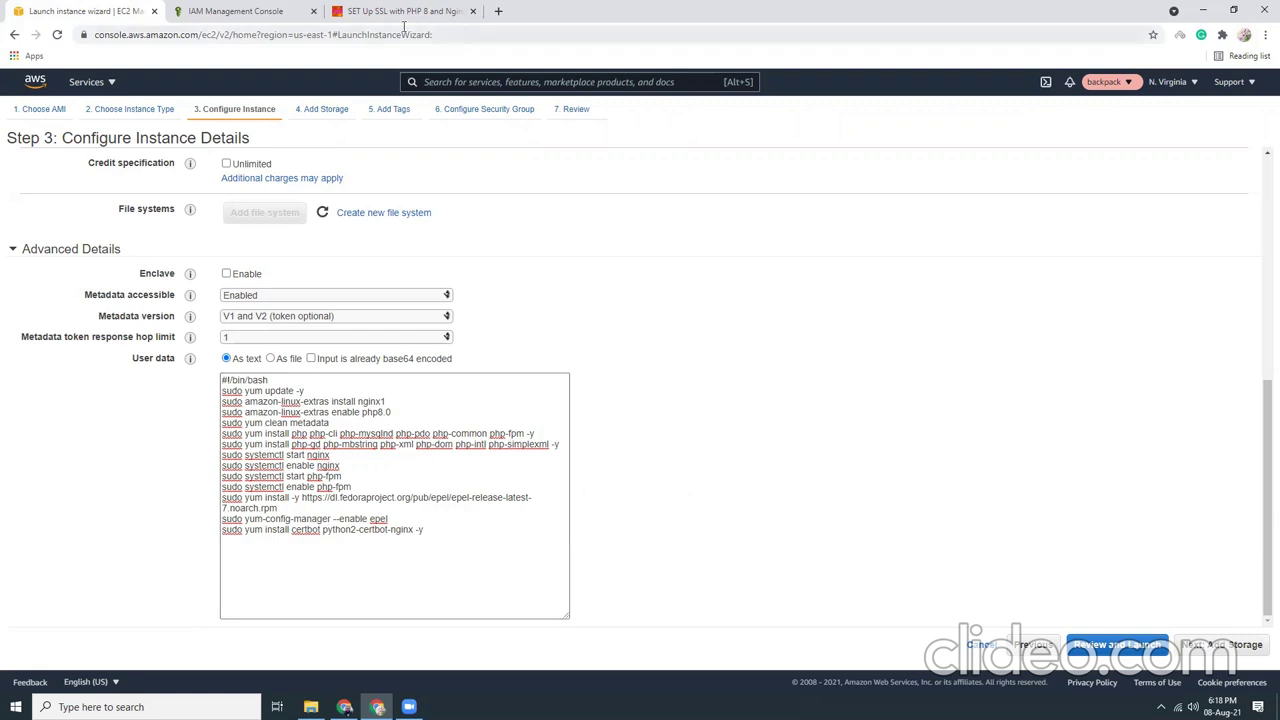
left_click(402, 11)
left_click(426, 284)
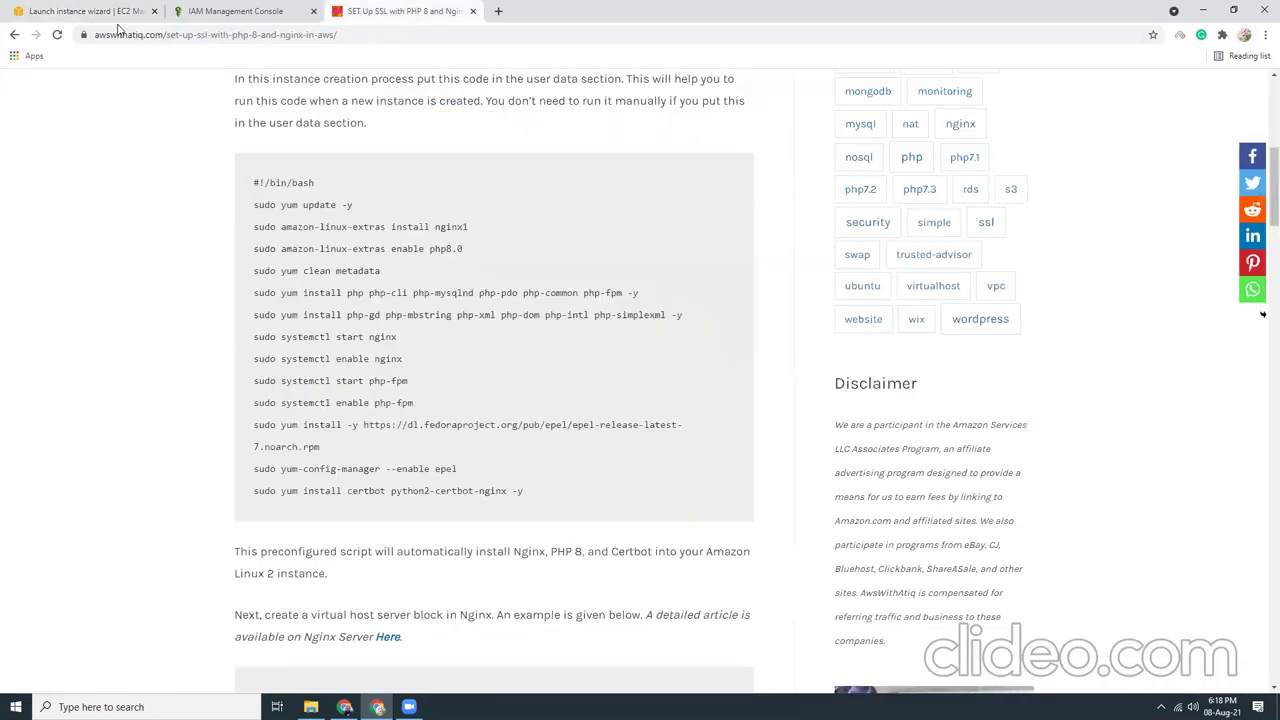
left_click(94, 12)
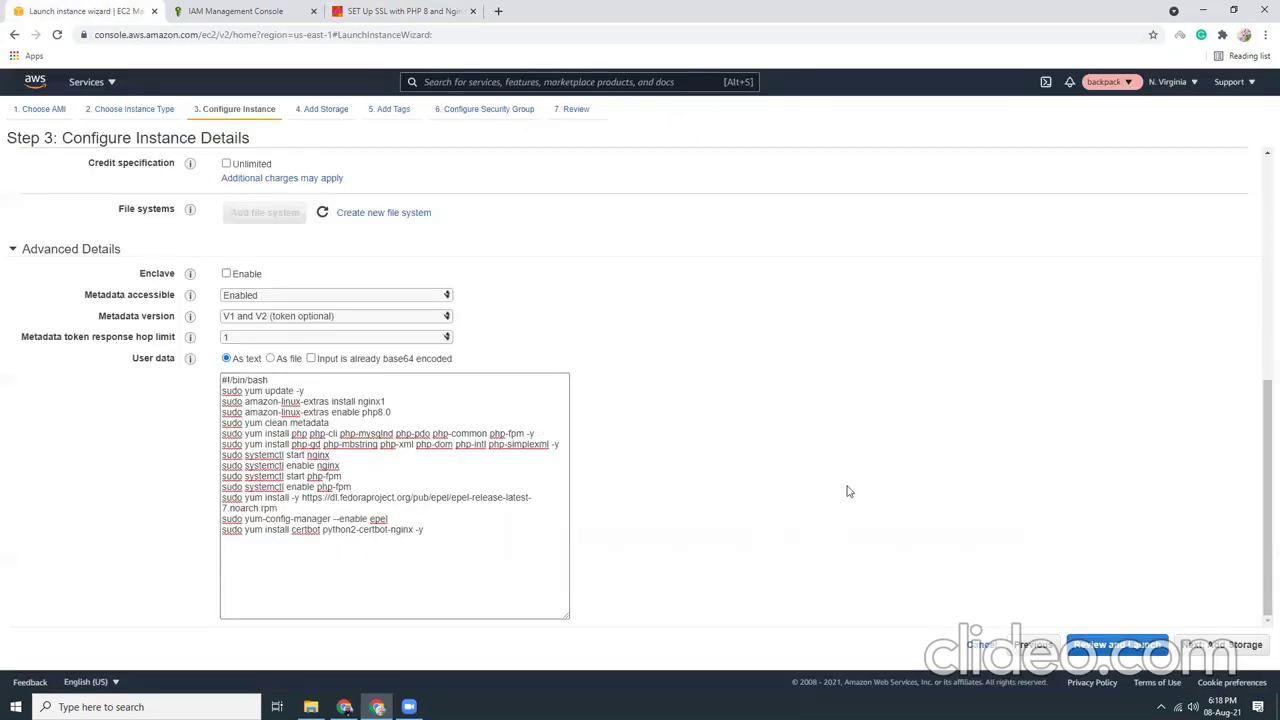
Accept the default storage, tag the instance with key project and value backpackadvisor.com, and continue to the security group configuration
left_click(1215, 646)
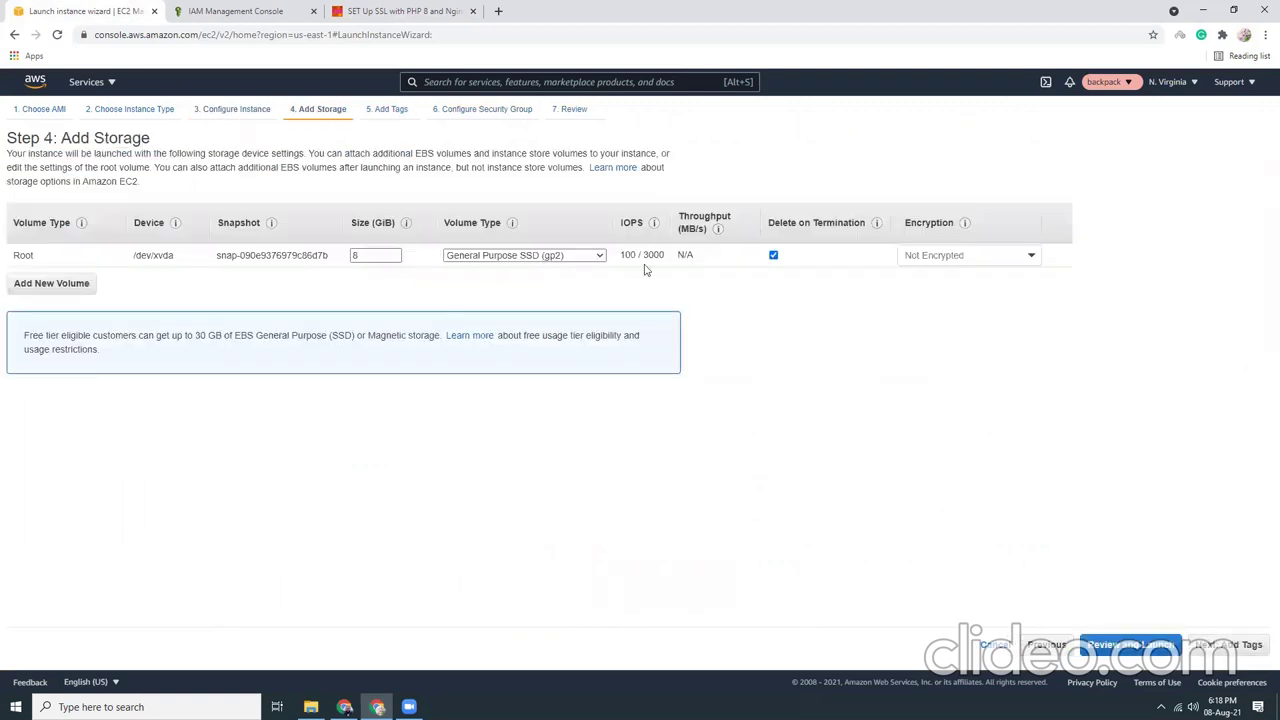
left_click(1228, 645)
left_click(33, 334)
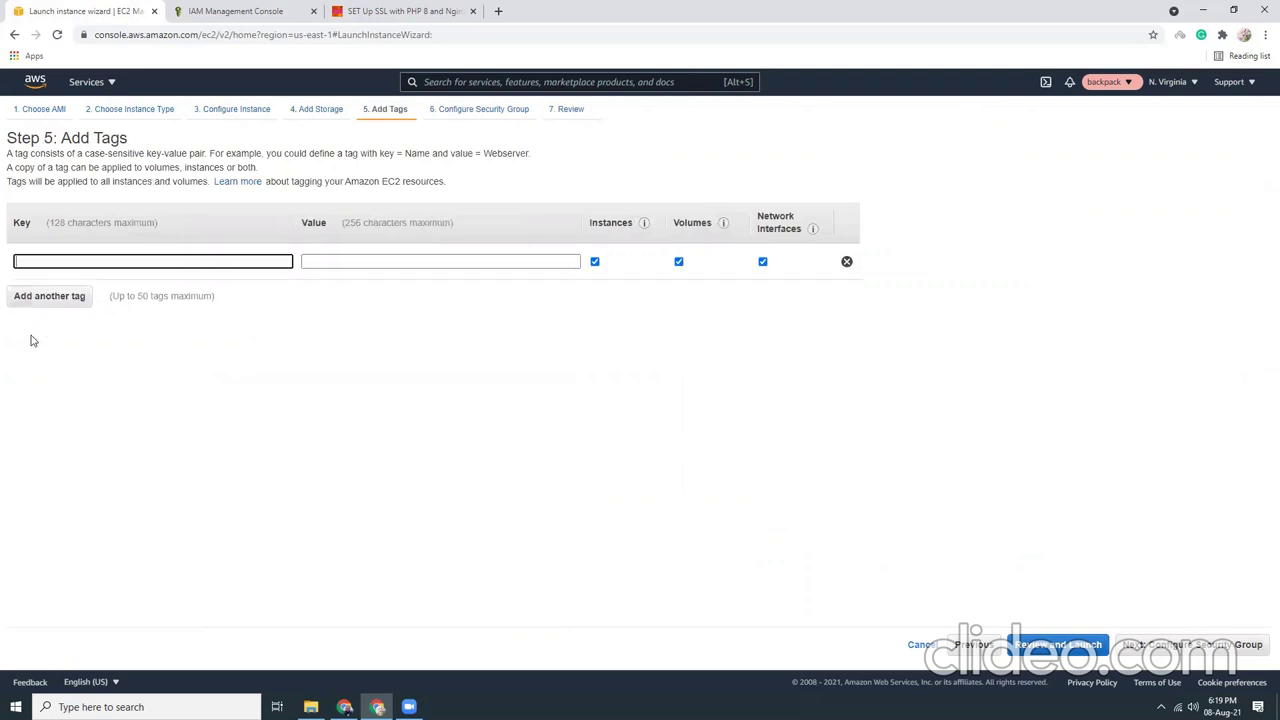
type("project")
key("Tab")
type("backup")
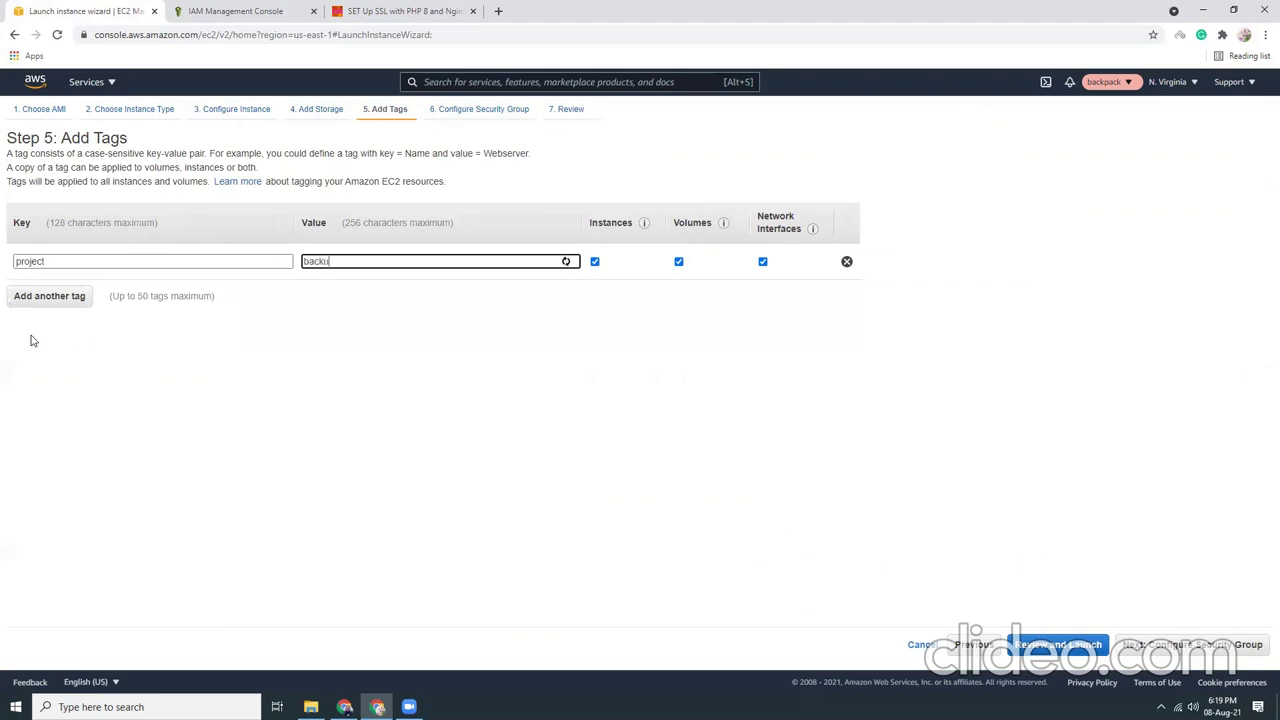
key("BackSpace")
key("BackSpace")
type("packadvisor.com")
left_click(751, 451)
left_click(1212, 645)
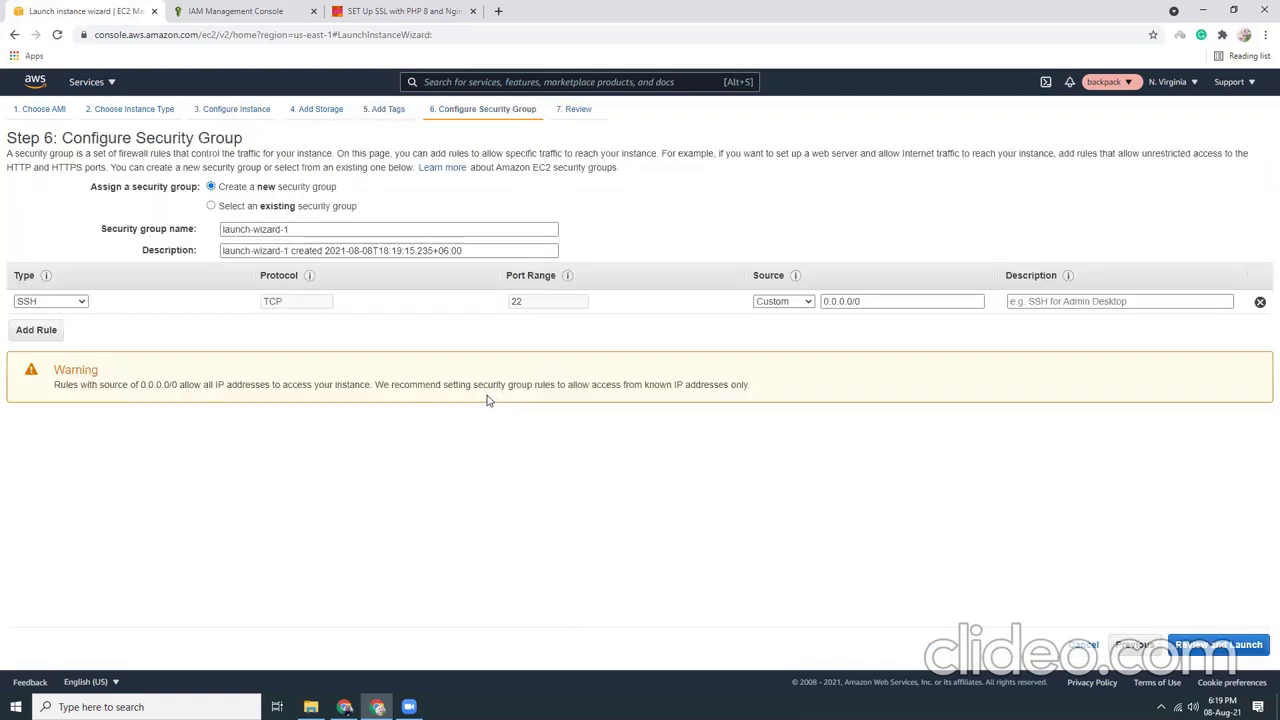
Assign the existing web security group and continue to the launch review without opening port 22
left_click(262, 208)
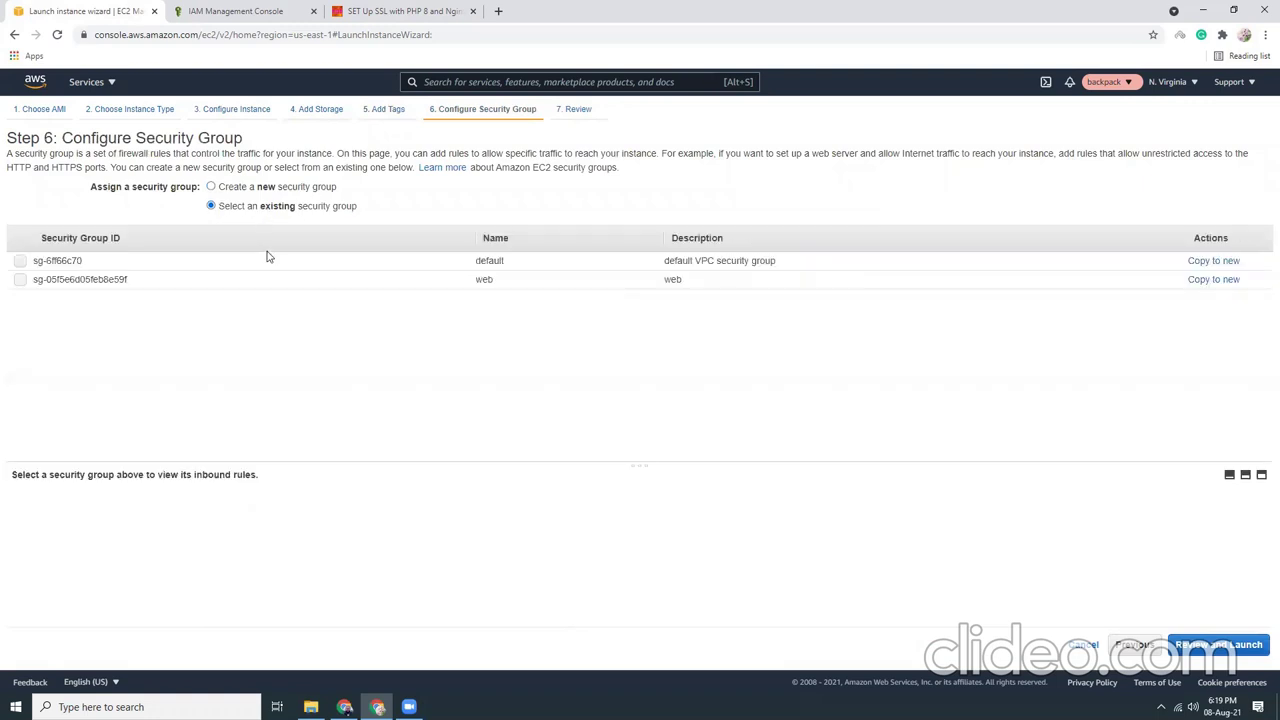
left_click(263, 282)
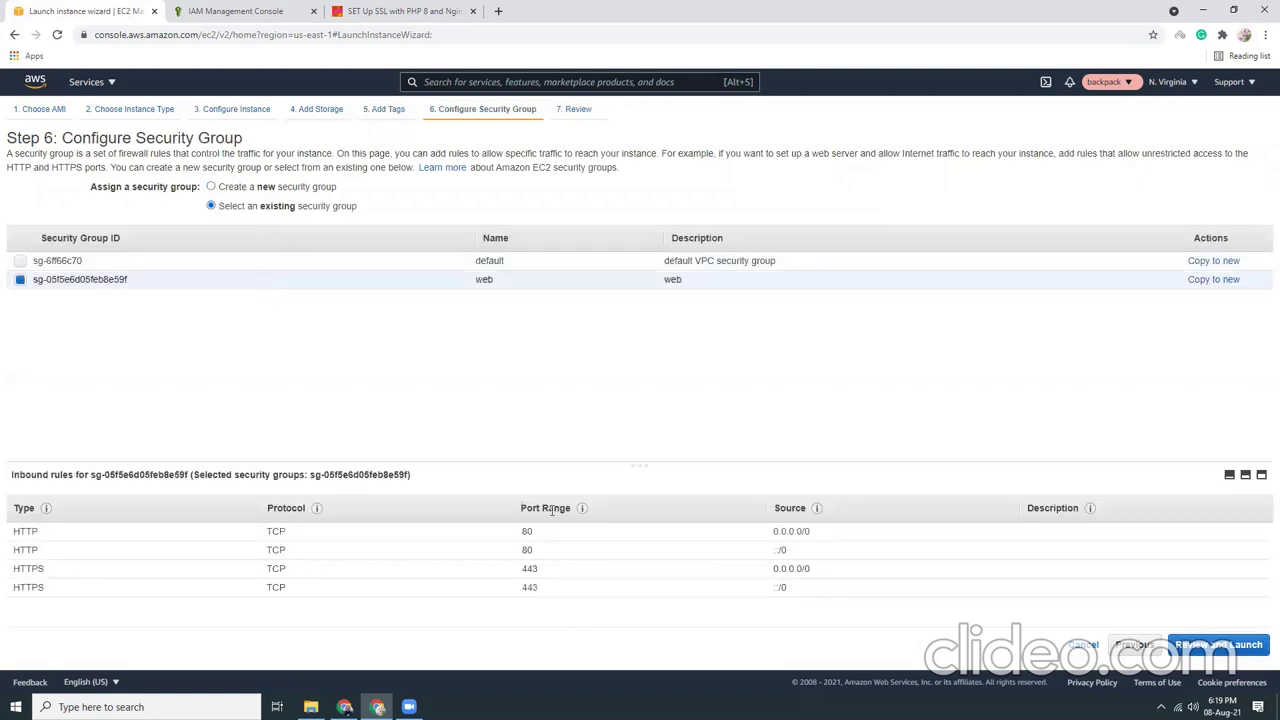
left_click_drag(652, 468, 649, 349)
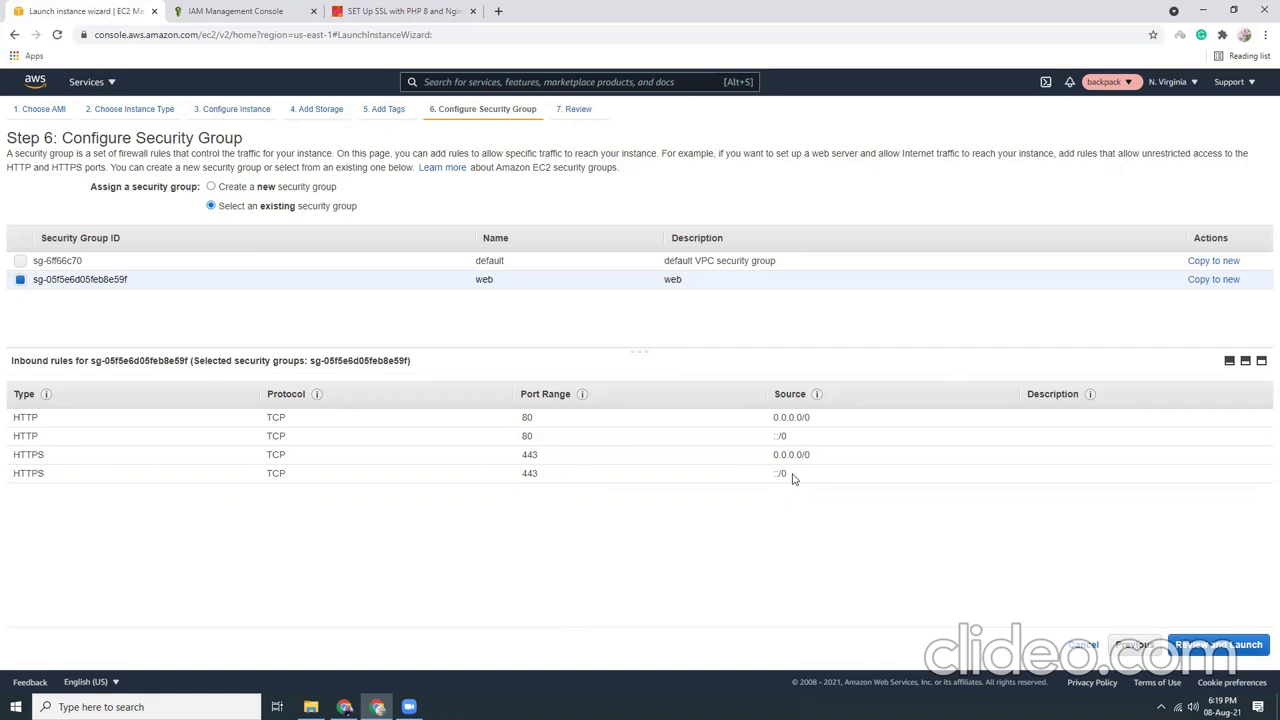
left_click(1237, 647)
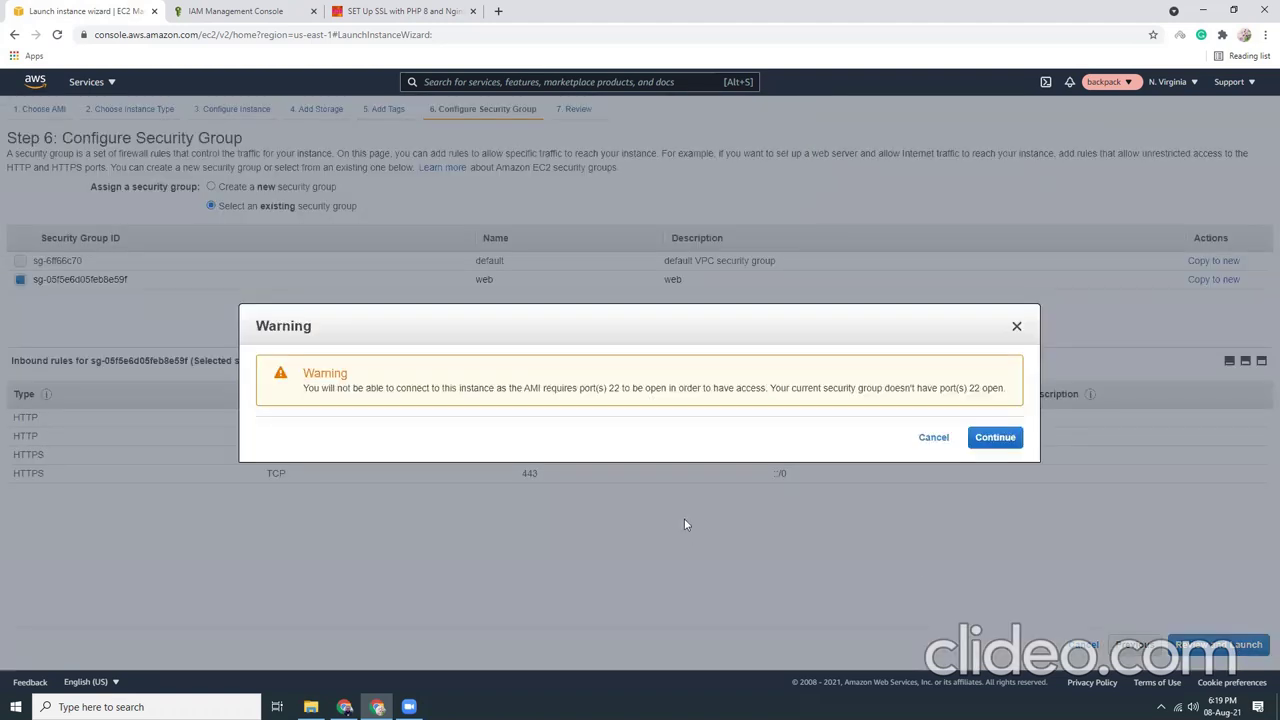
left_click(988, 439)
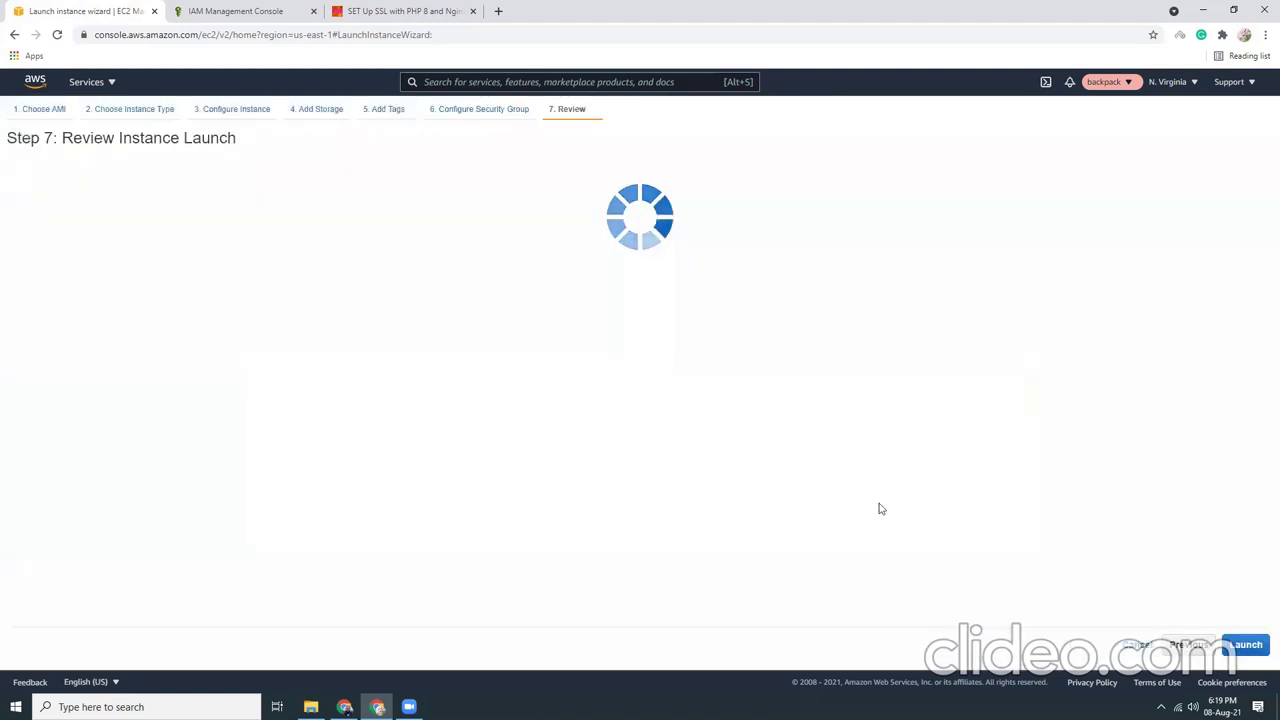
Proceed to launch with the existing backpack key pair and acknowledge having access to its private key file
left_click(1252, 644)
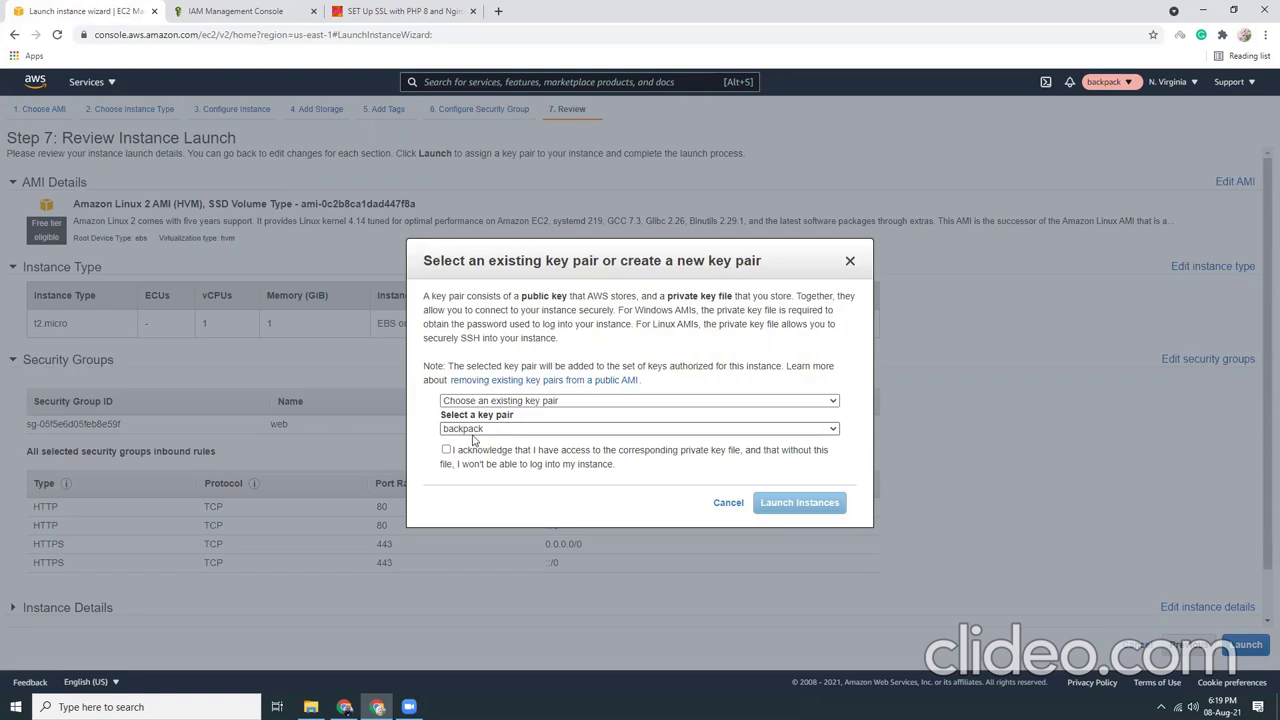
left_click(446, 450)
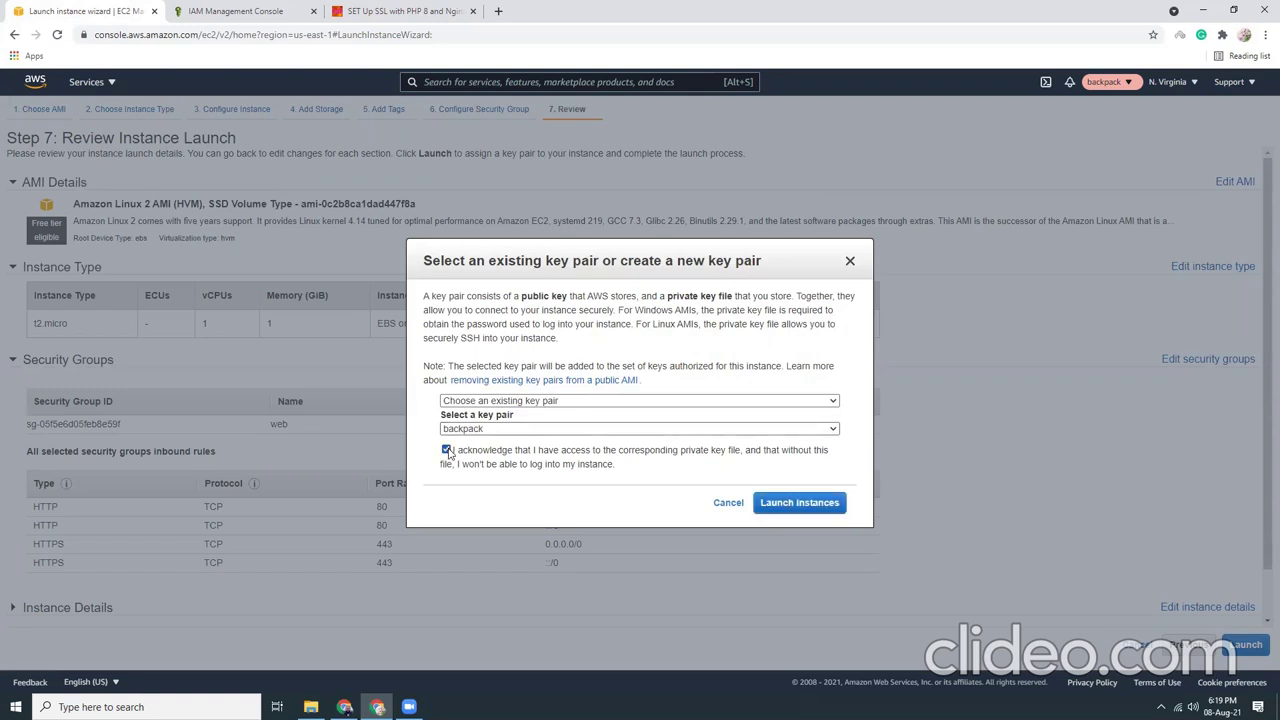
left_click(520, 404)
left_click(511, 426)
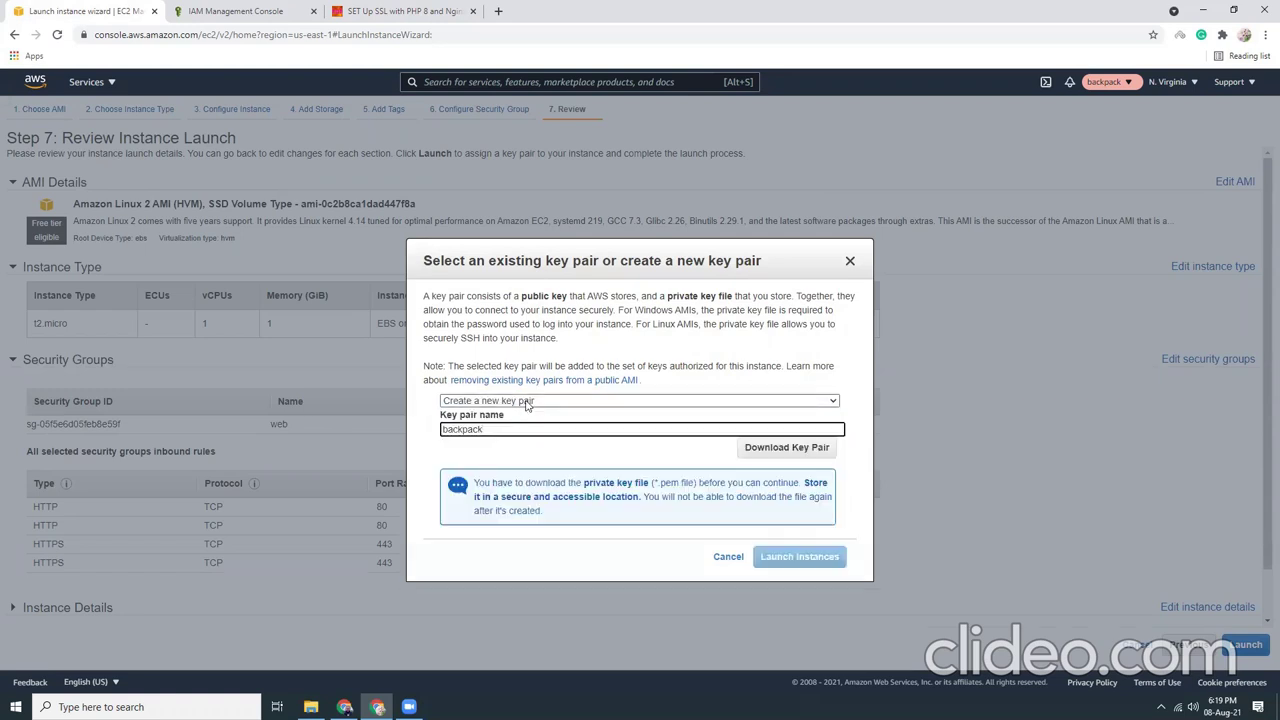
left_click(524, 404)
left_click(520, 413)
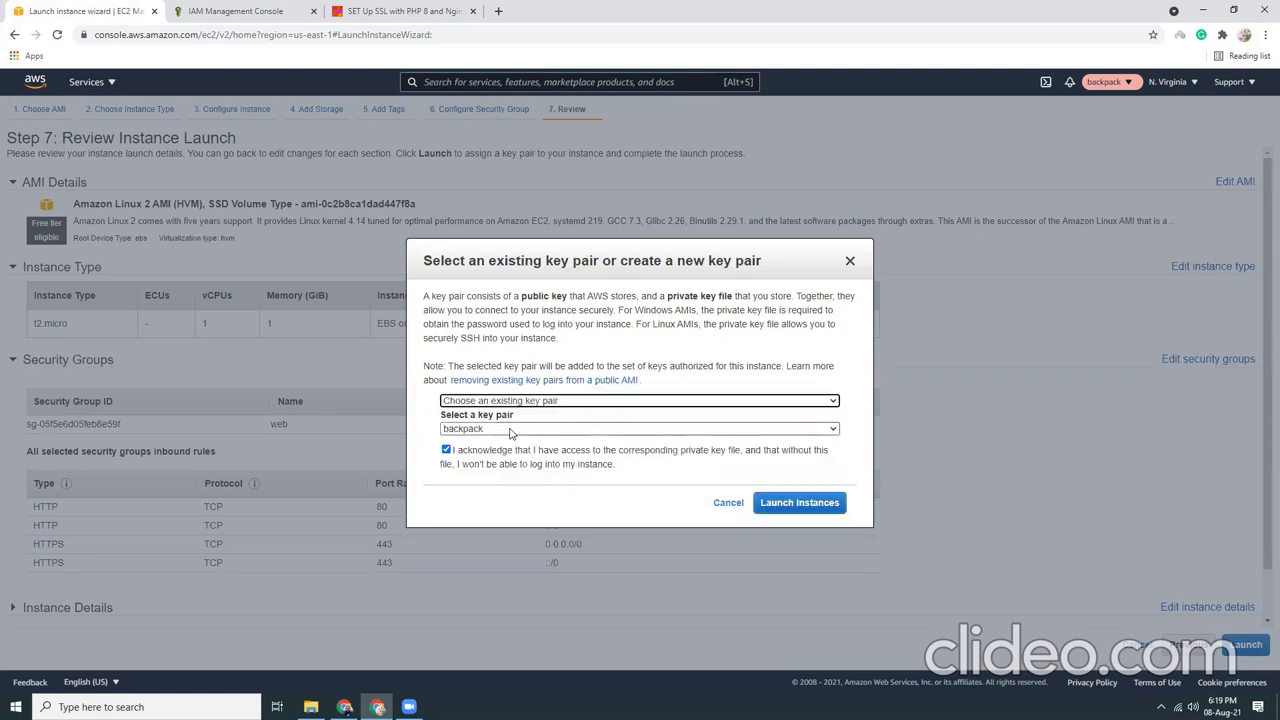
Launch the instance with the backpack key pair, then refresh the instance list and dismiss its termination notice
left_click(808, 506)
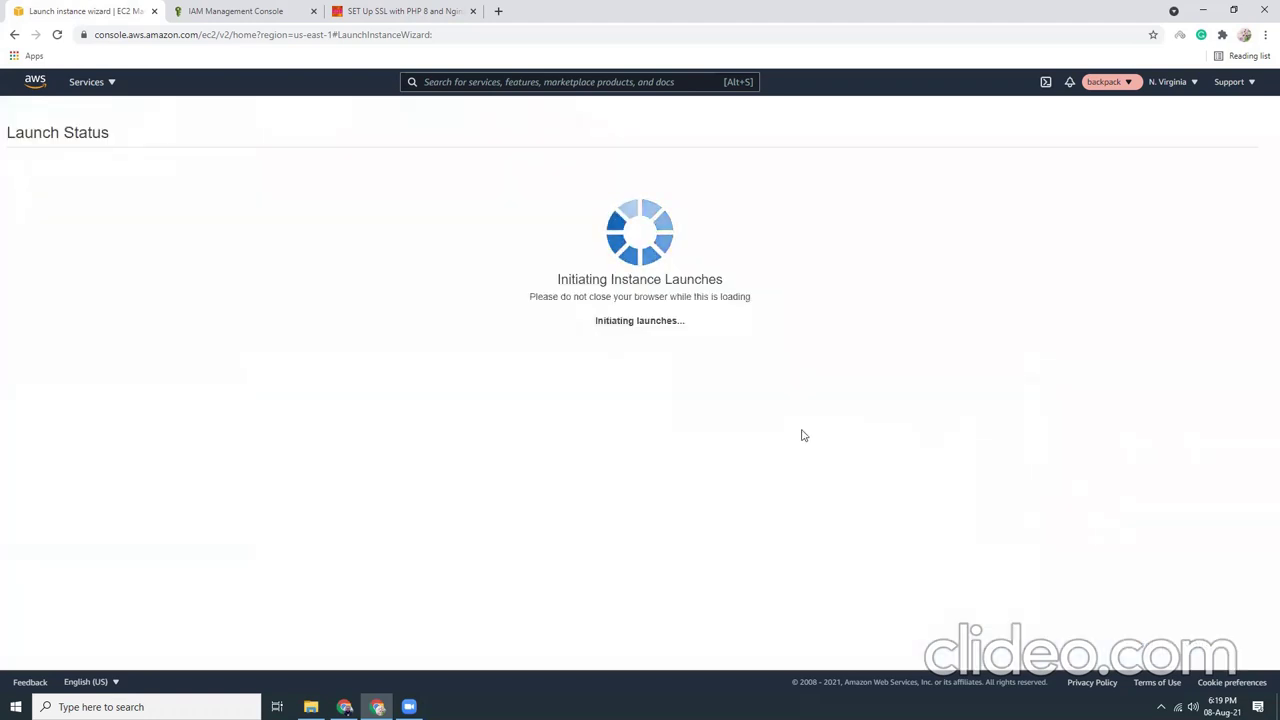
left_click(1233, 544)
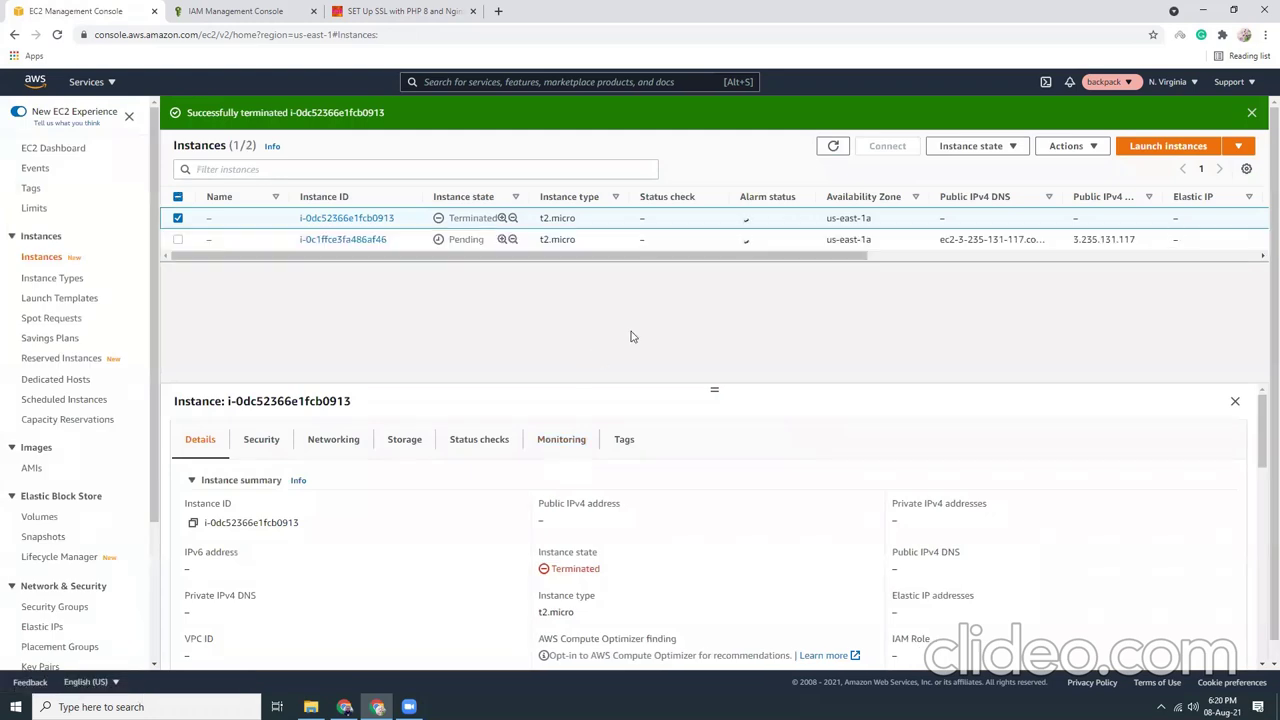
left_click(834, 147)
left_click(1251, 112)
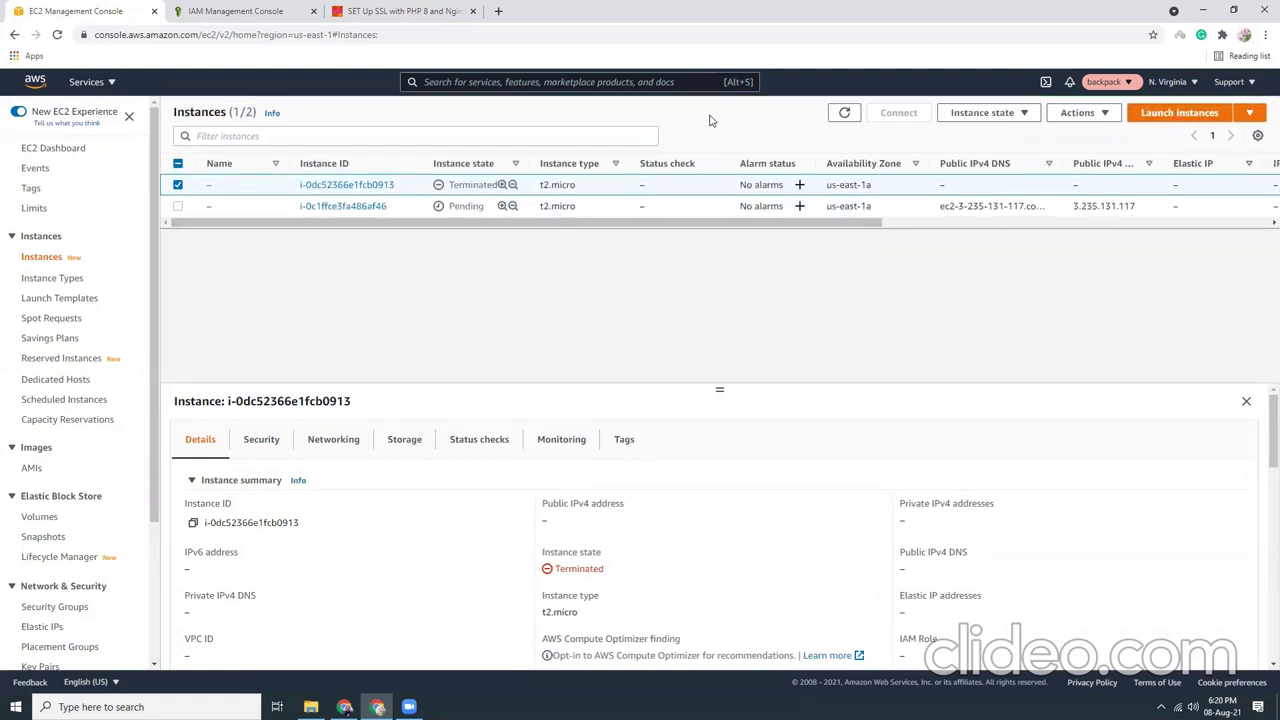
Allocate a new Elastic IP address from Amazon's IPv4 pool in the us-east-1 network border group
left_click(47, 630)
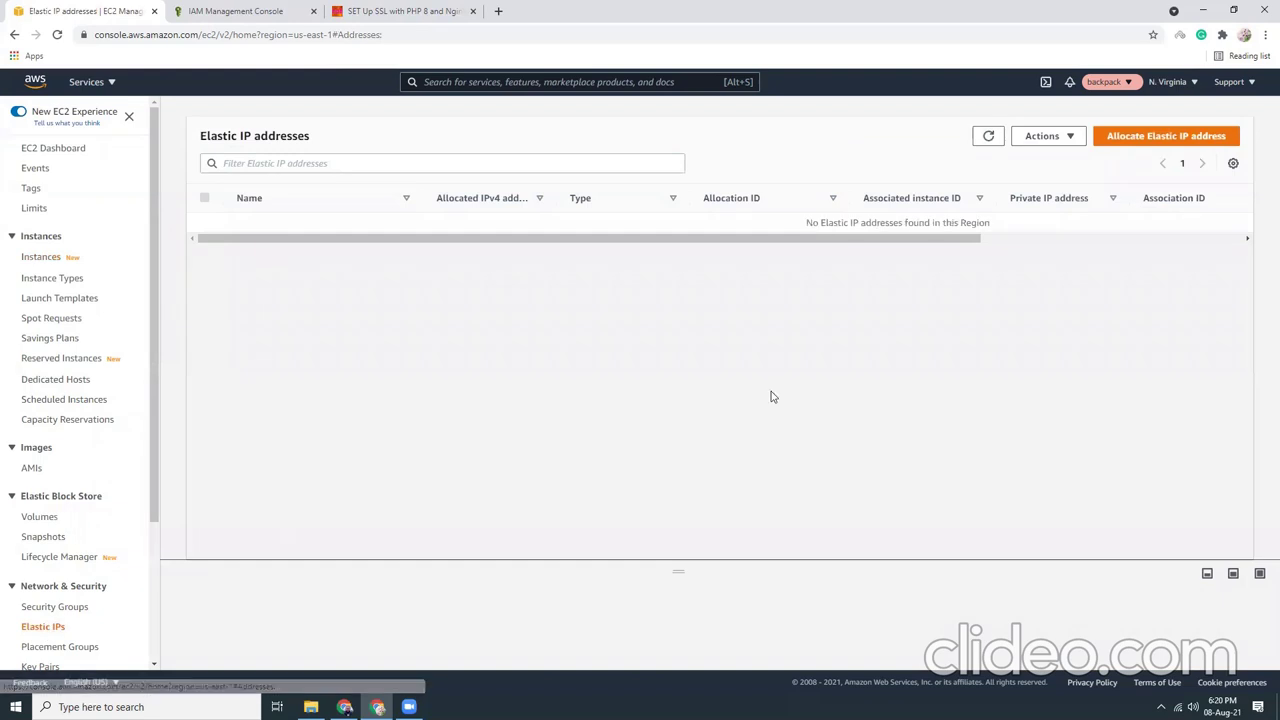
left_click(1128, 140)
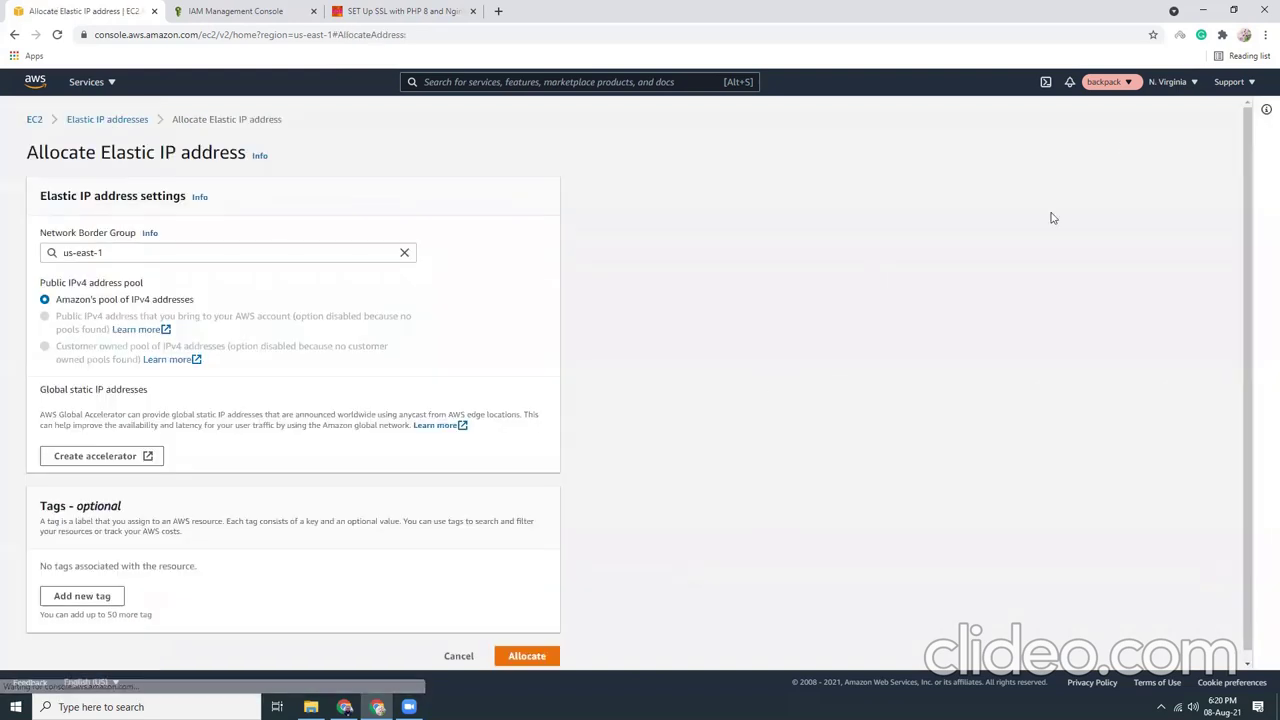
left_click(543, 655)
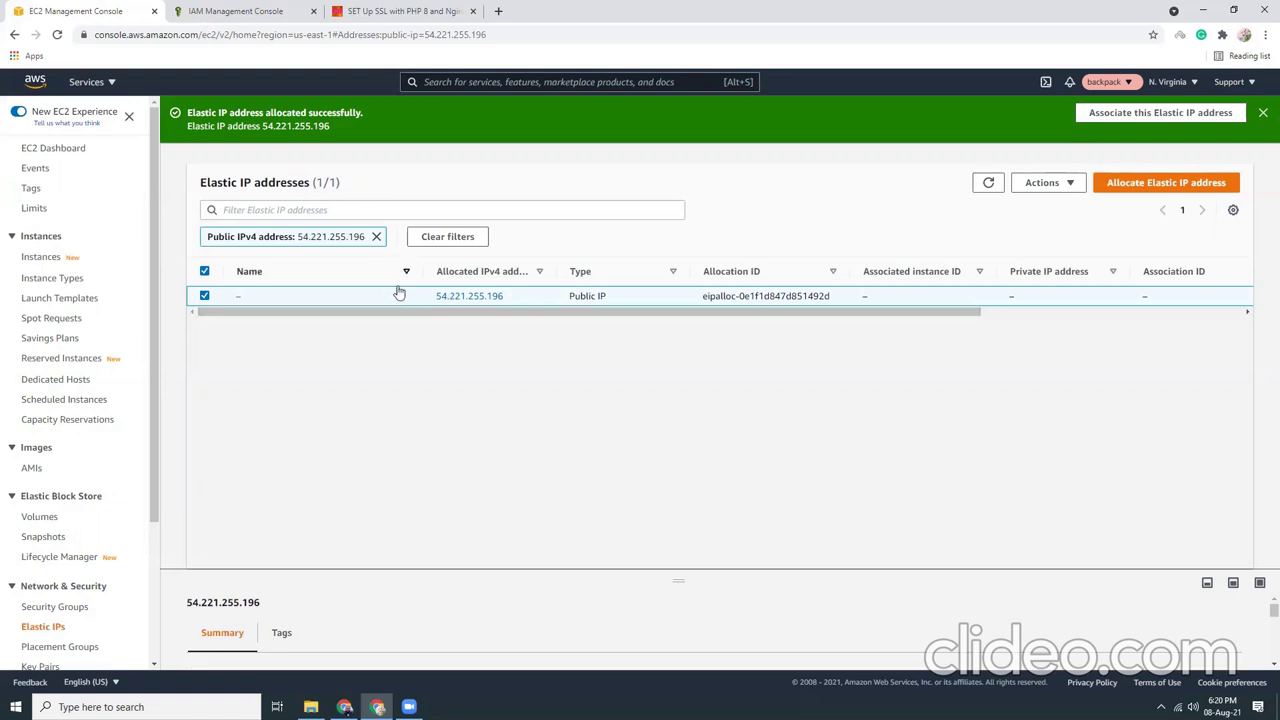
Associate the newly allocated Elastic IP address with the running instance i-0c1ffce3fa486af46 and dismiss the notification
left_click(466, 297)
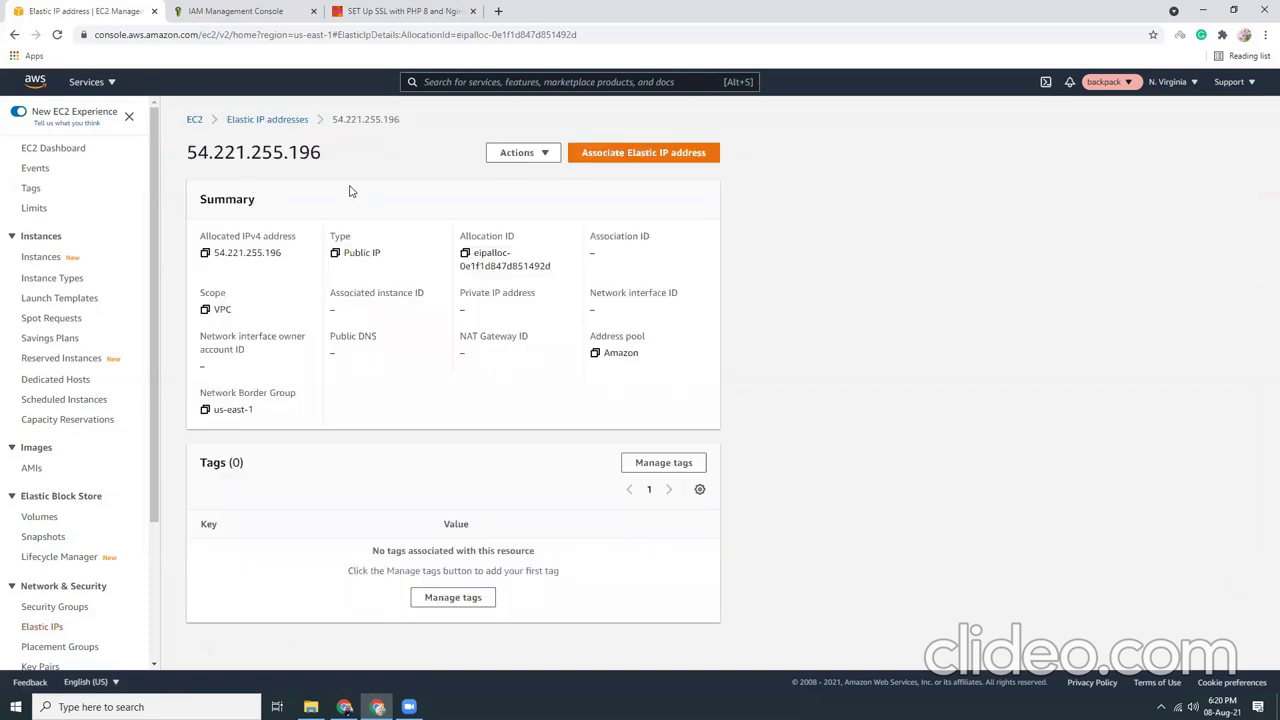
left_click(617, 157)
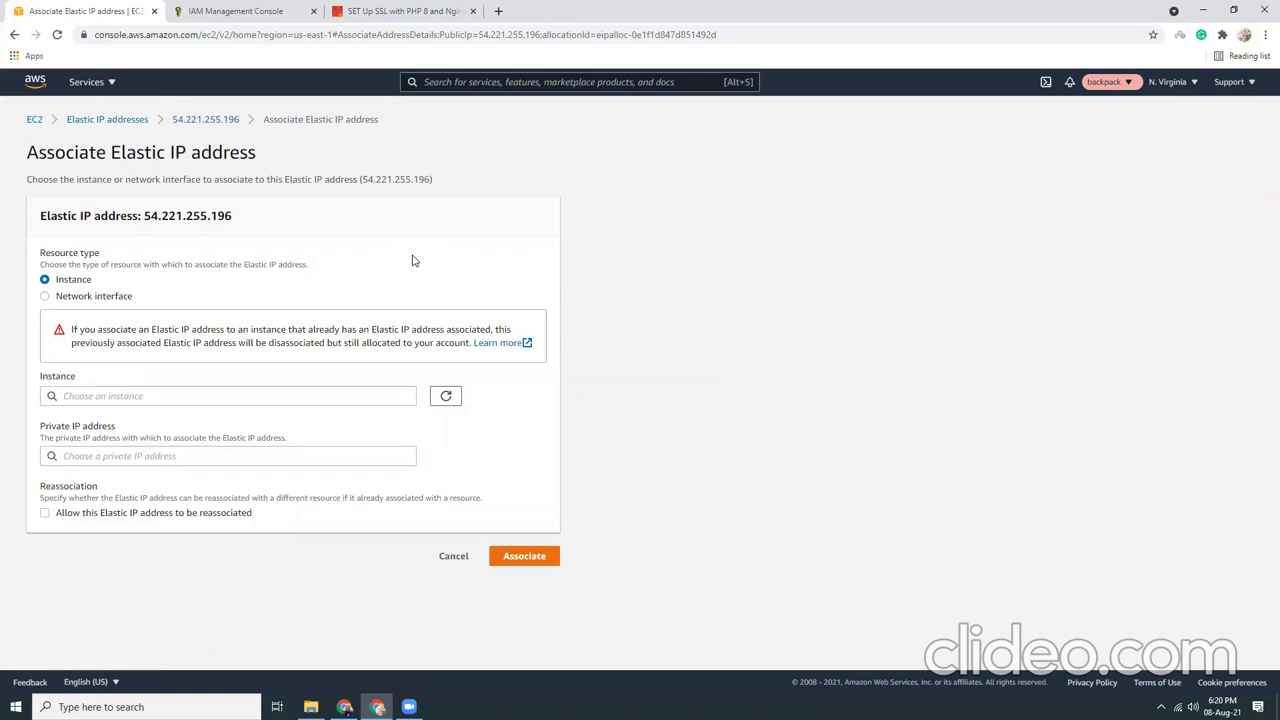
left_click(116, 396)
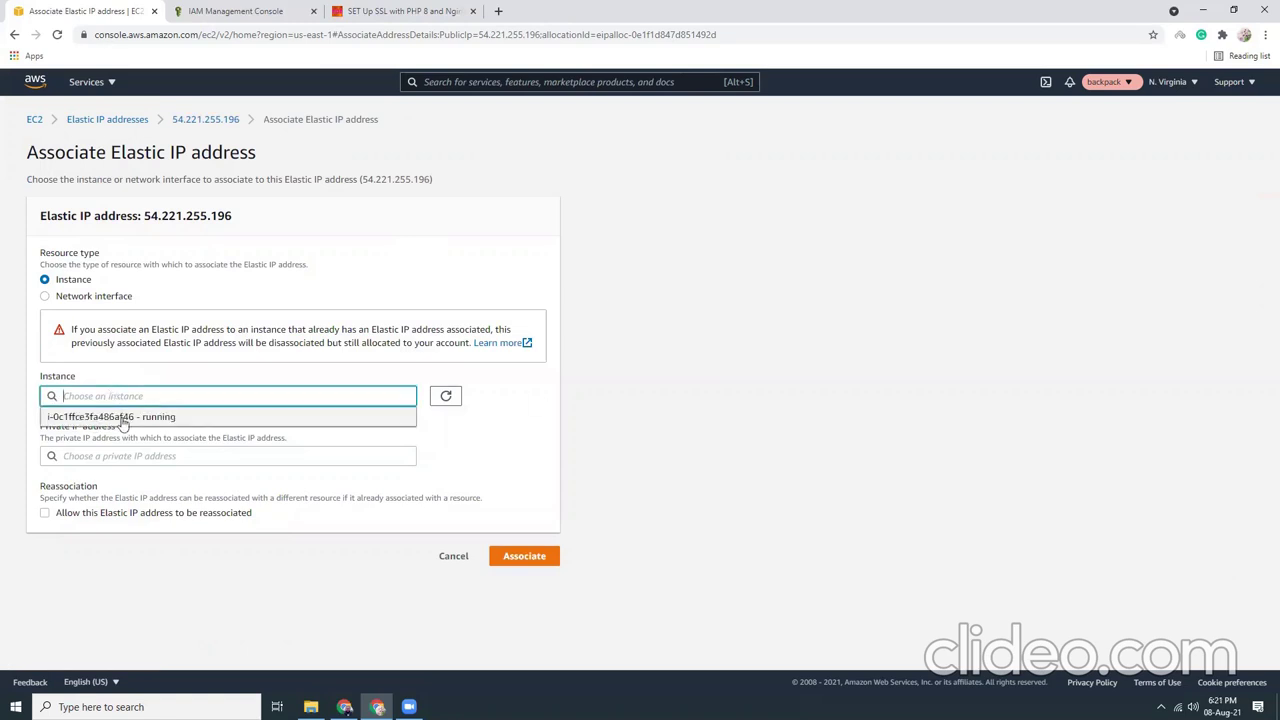
left_click(121, 418)
left_click(535, 558)
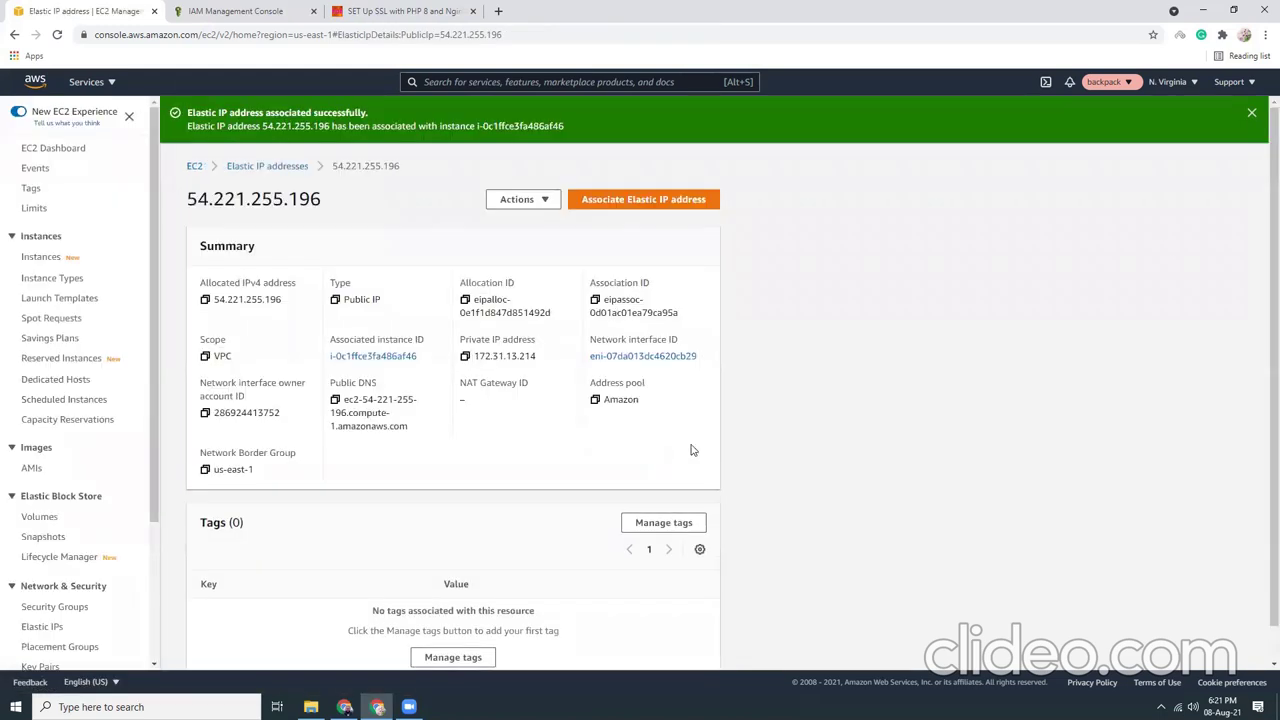
left_click(1251, 113)
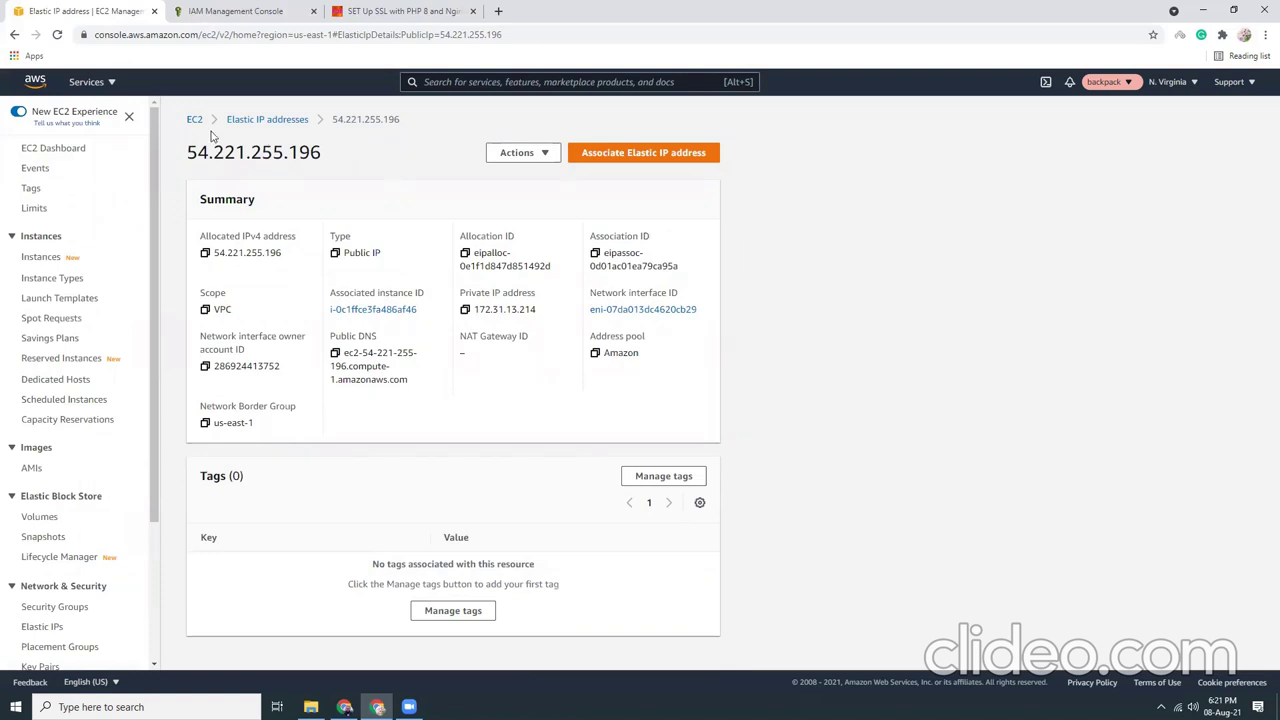
Refresh the instance list with the terminated instance deselected, and copy the public IPv4 address from the running instance's details
left_click(42, 258)
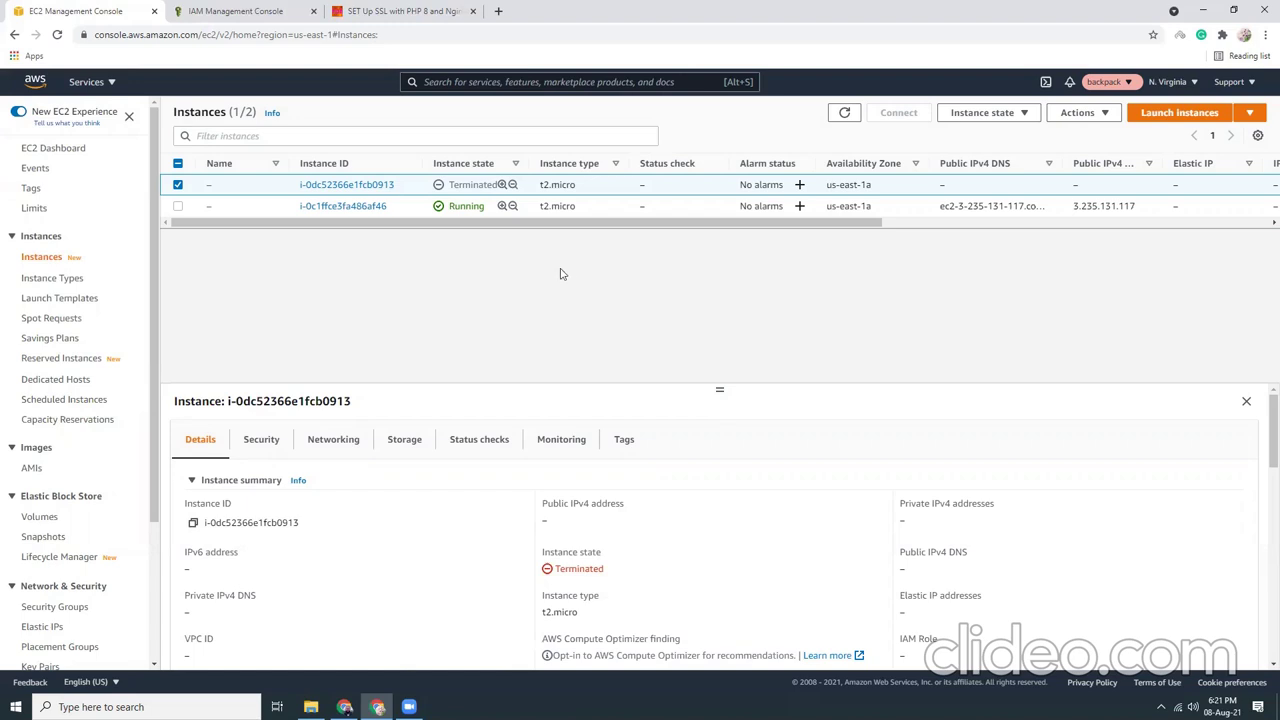
left_click(178, 185)
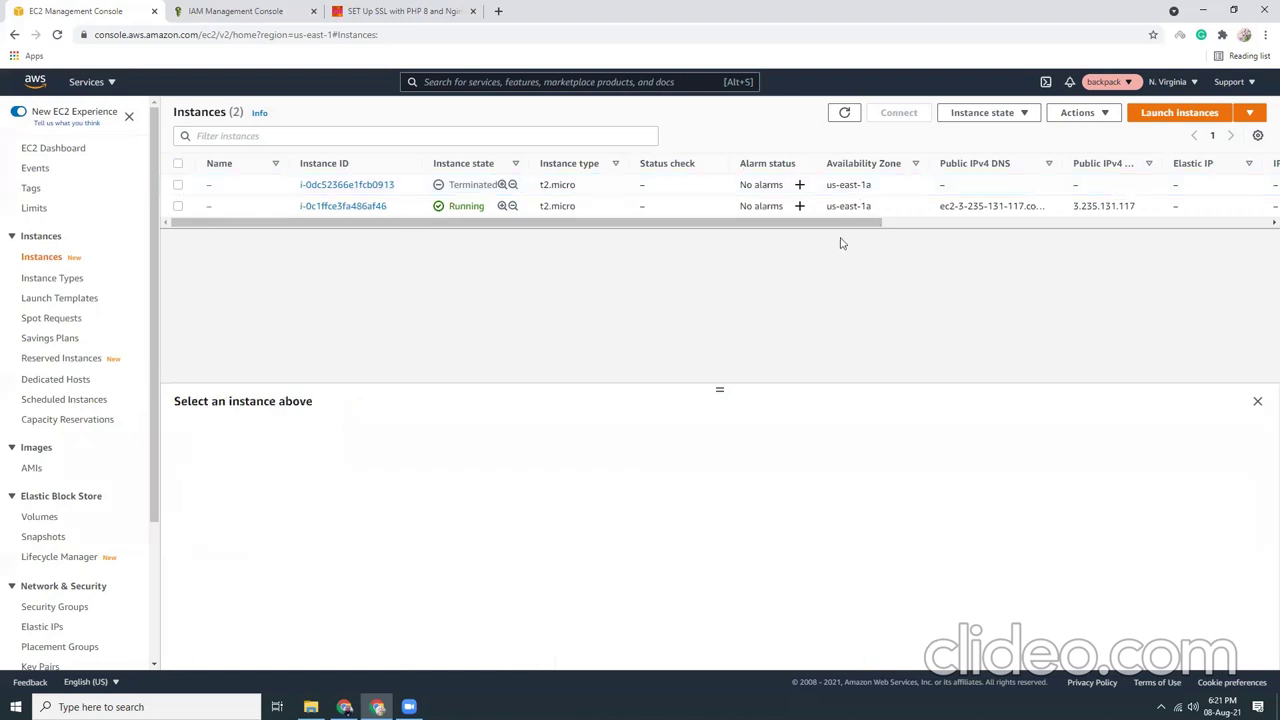
left_click(845, 112)
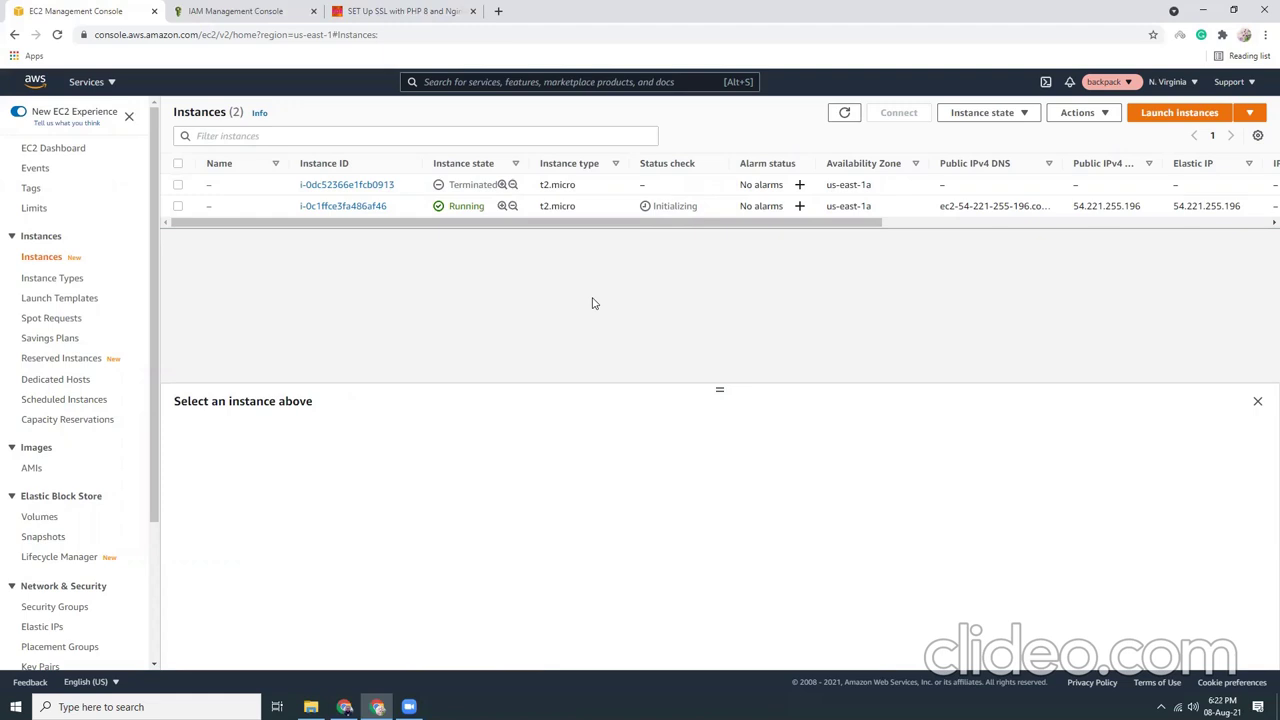
left_click(350, 210)
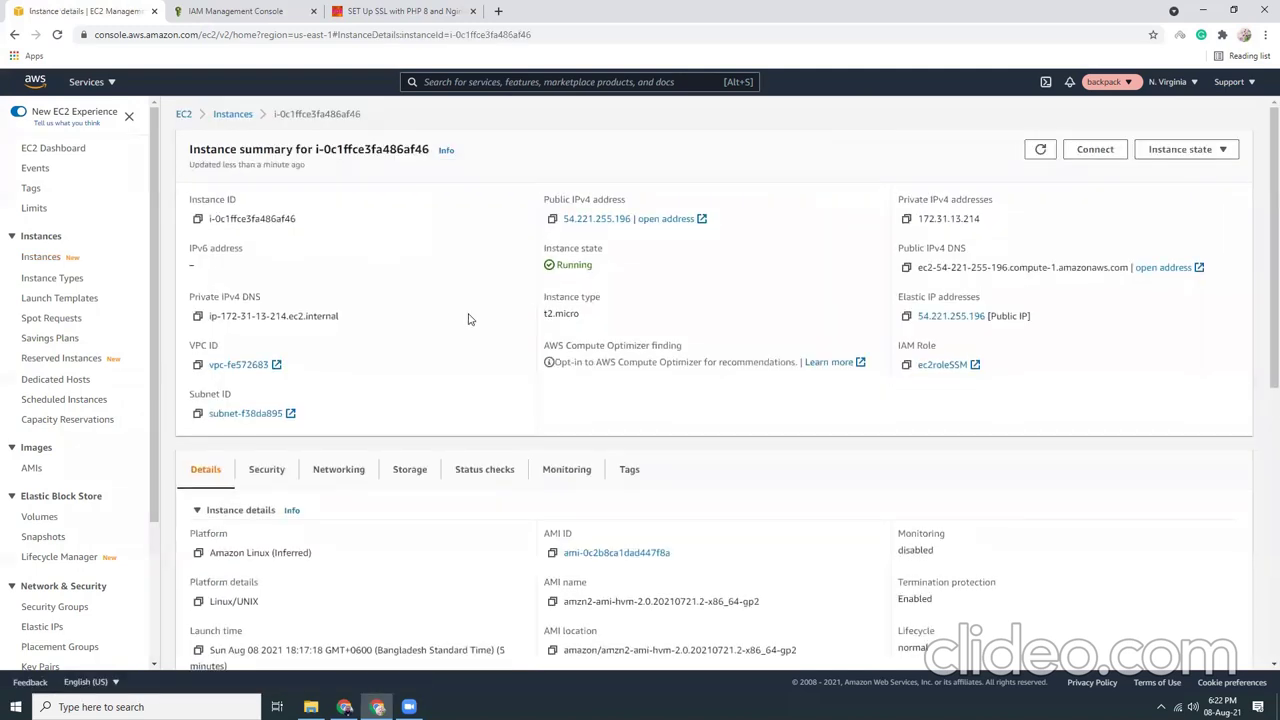
left_click(553, 220)
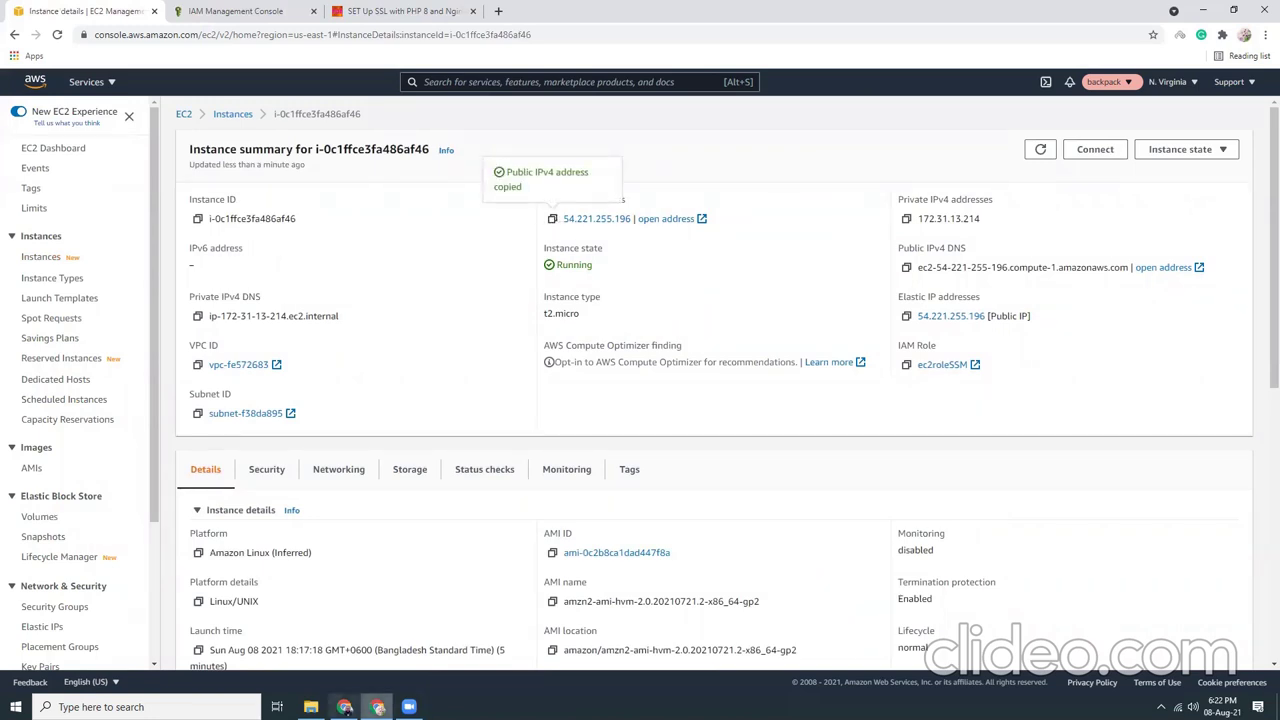
Switch to the browser window with Cloudflare and close its two Google Drive pages, leaving the backpackadvisor.com DNS page
left_click(345, 707)
left_click(225, 11)
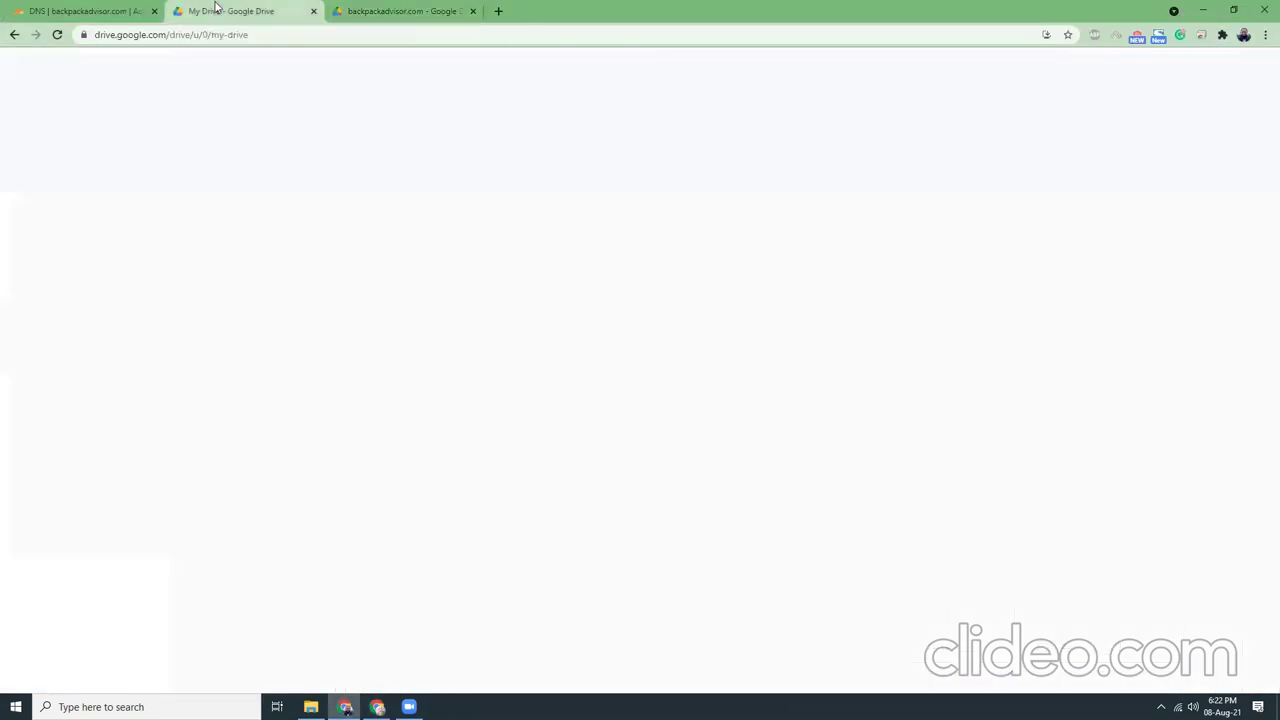
middle_click(373, 10)
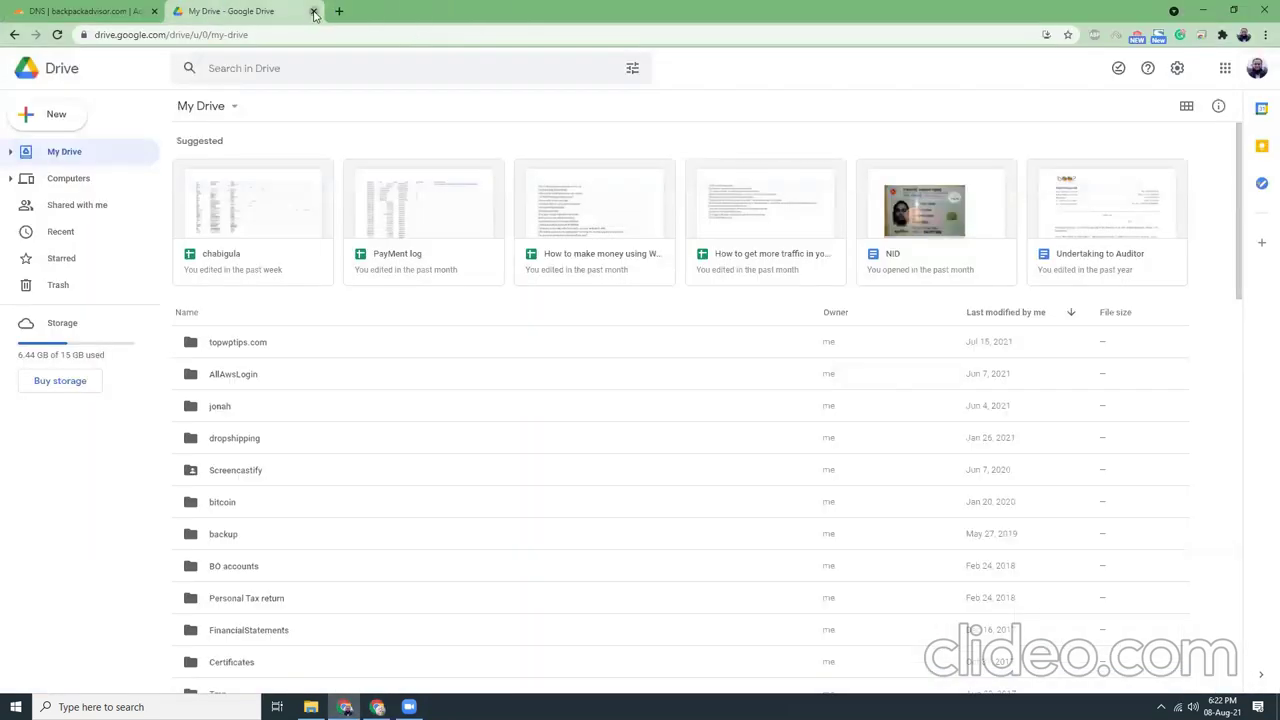
left_click(313, 12)
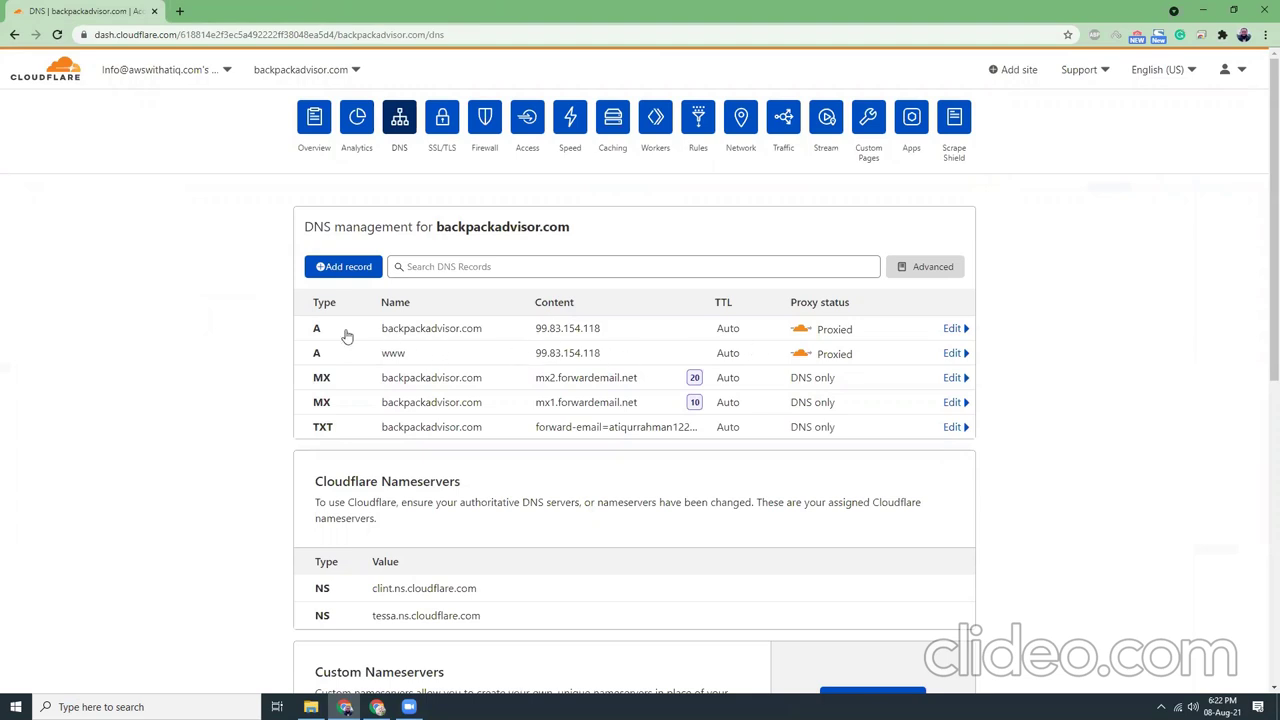
Point the backpackadvisor.com root A record to 54.221.255.196, set it to DNS only and save it
left_click(951, 328)
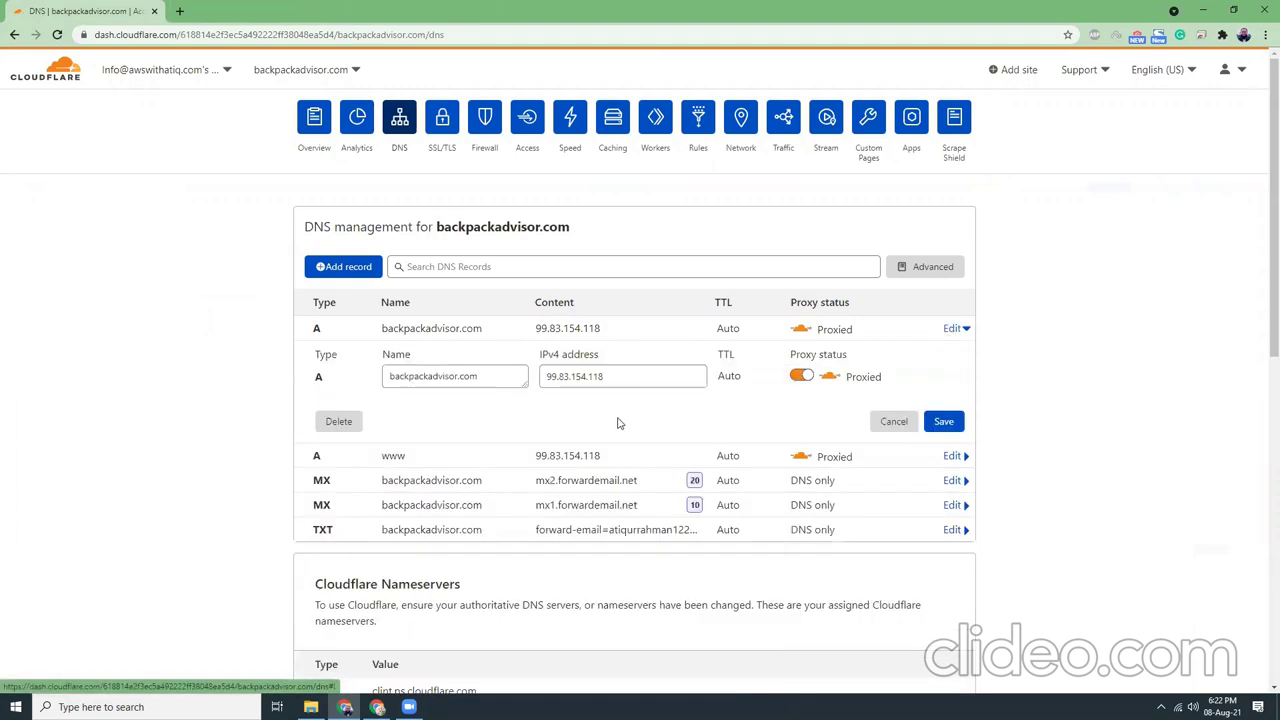
left_click(636, 379)
key("ctrl+a")
key("ctrl+v")
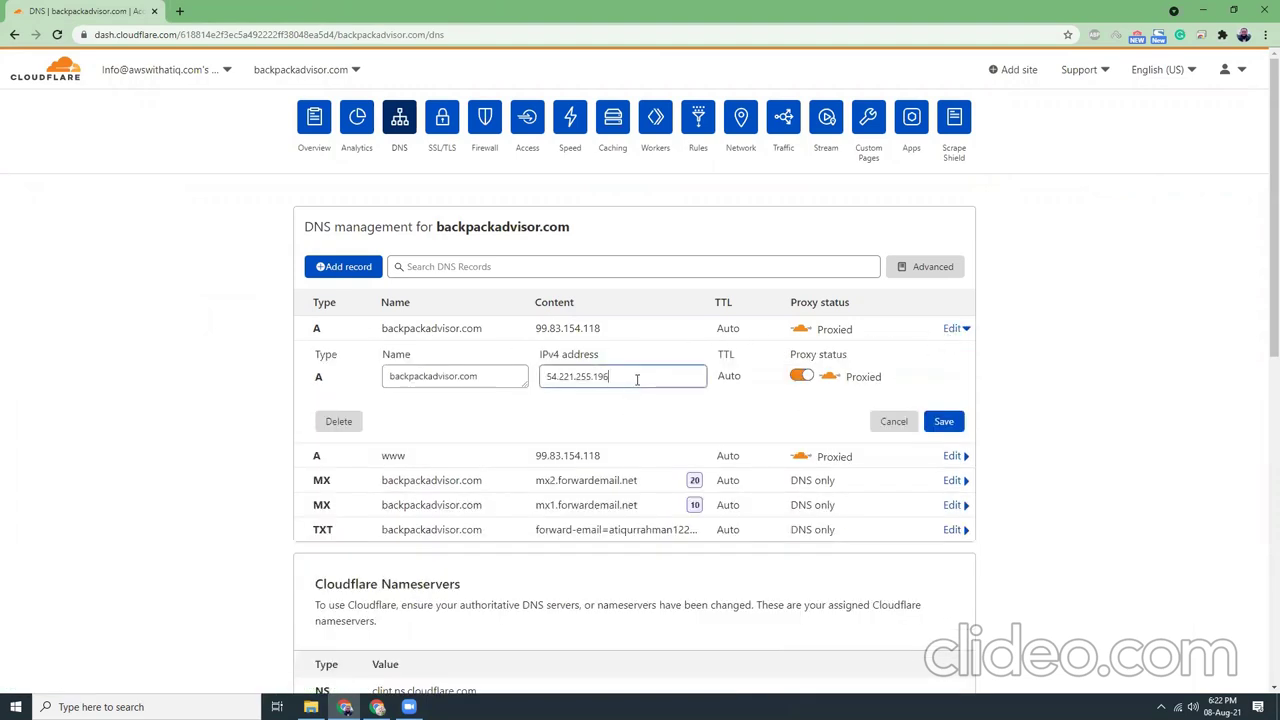
left_click(801, 376)
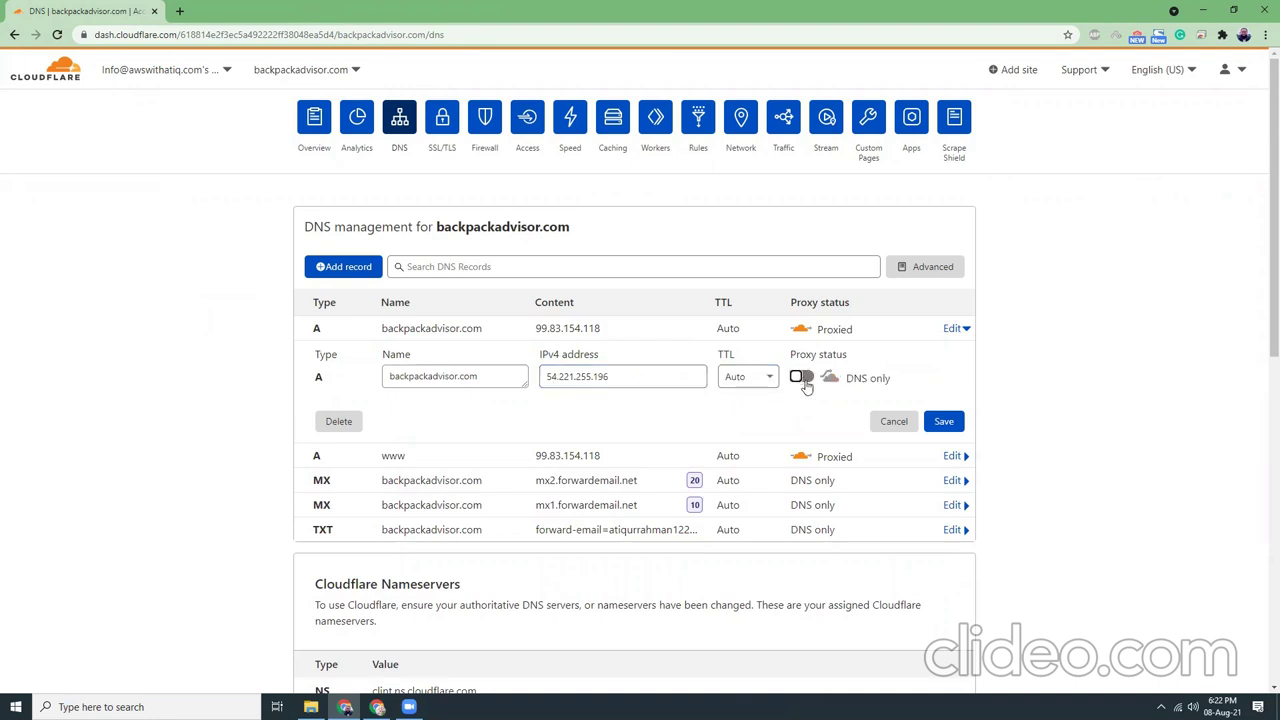
left_click(944, 421)
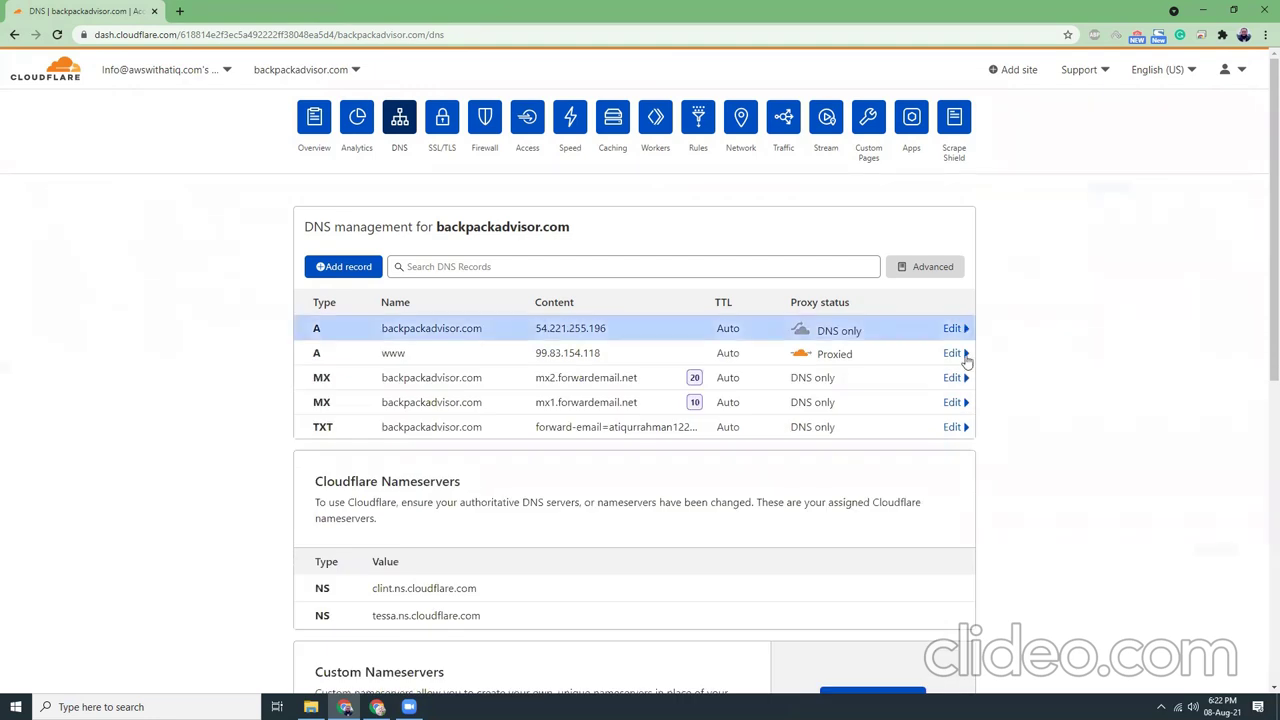
Point the www A record to 54.221.255.196, set it to DNS only and save it
left_click(957, 354)
left_click(603, 400)
key("ctrl+a")
key("ctrl+v")
left_click(801, 400)
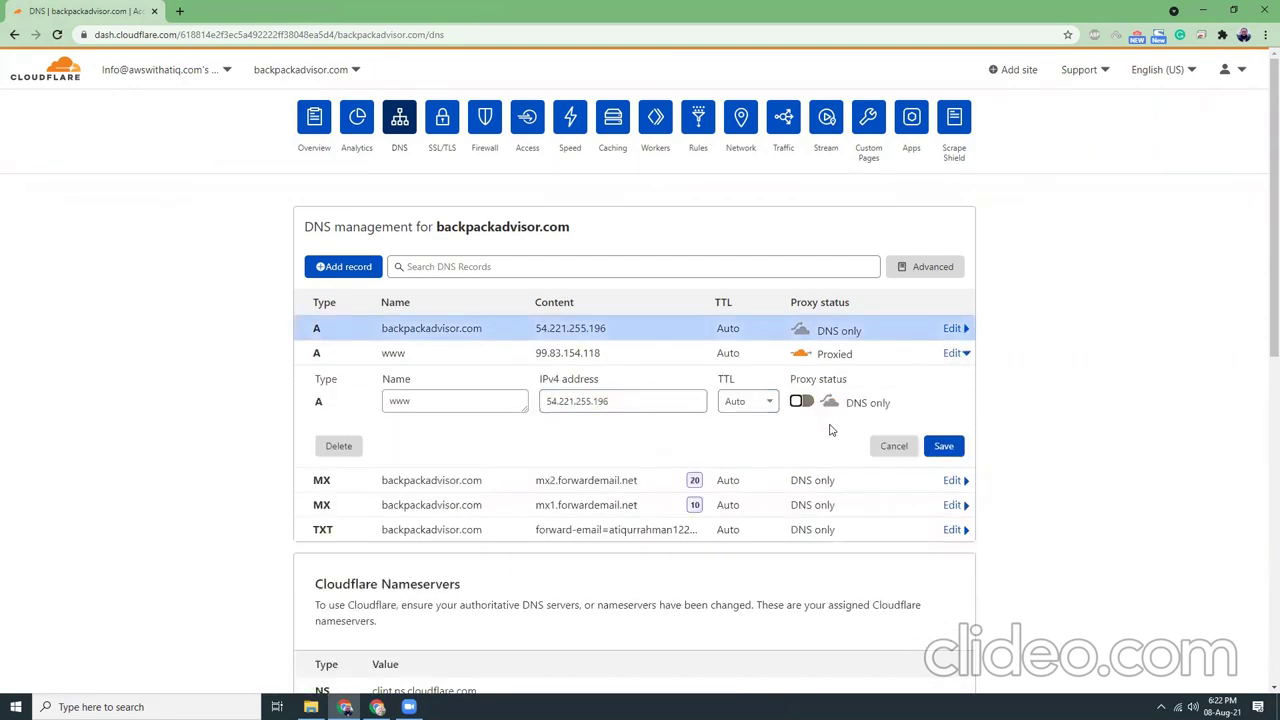
left_click(944, 446)
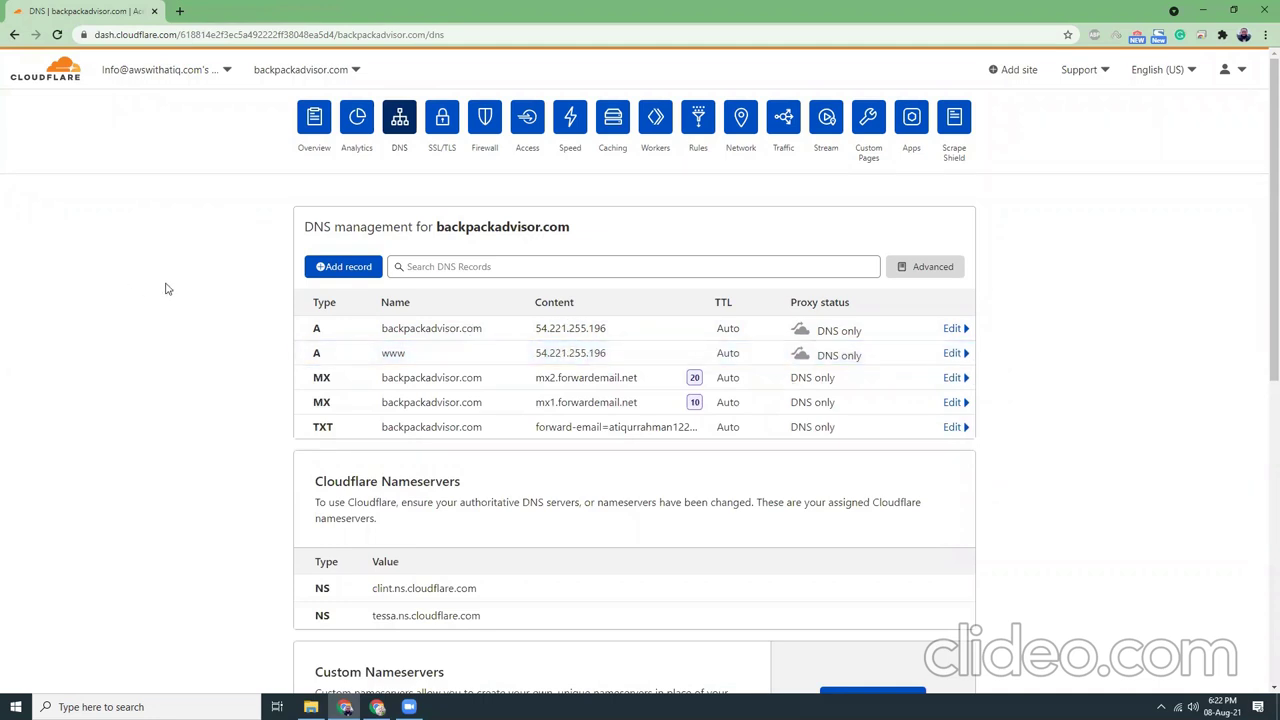
Switch back to the AWS console, check the refreshed instance status and open the running instance's details
left_click(377, 706)
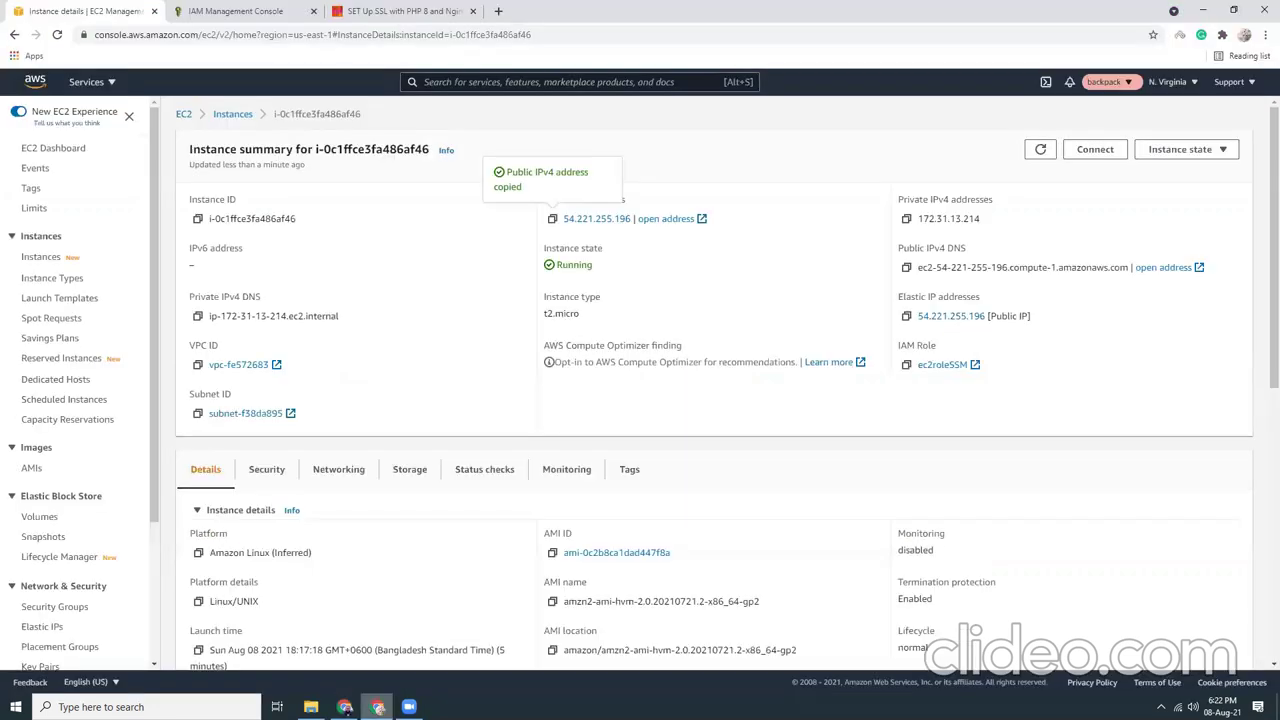
left_click(236, 114)
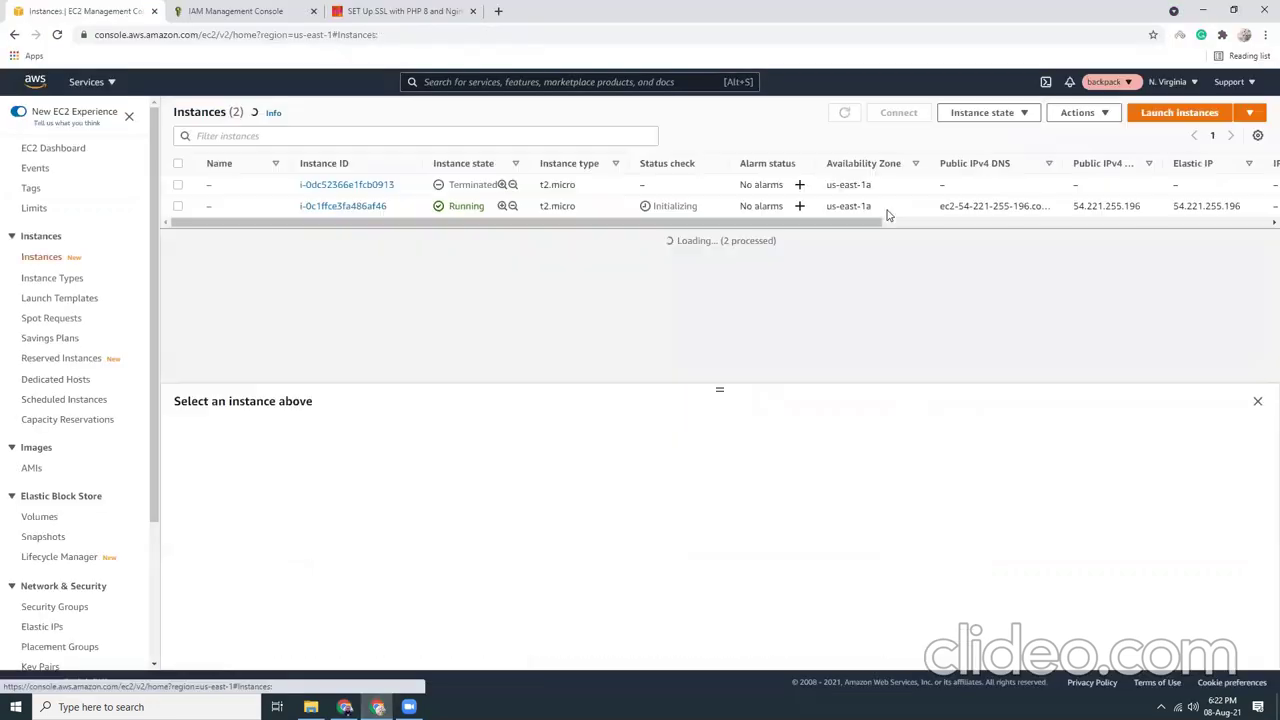
left_click(846, 113)
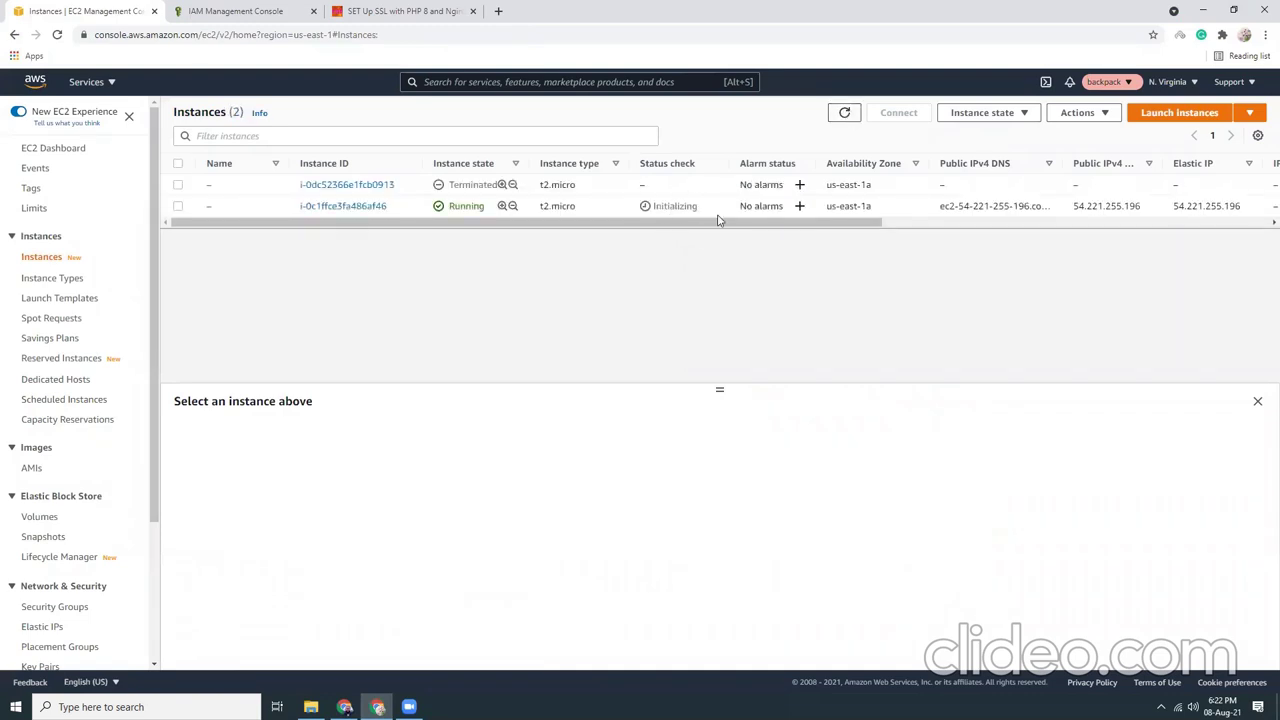
left_click(355, 206)
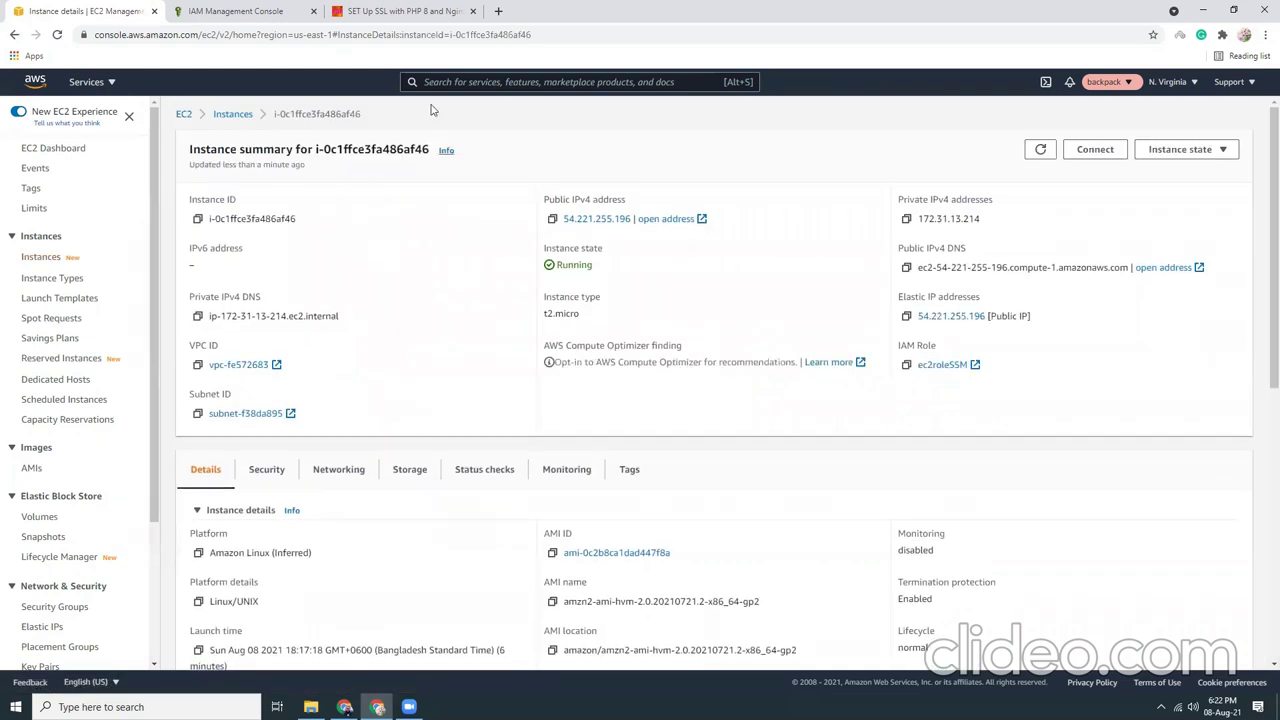
Return to the PHP 8 and Nginx SSL guide and read on to its virtual host server block section
left_click(405, 11)
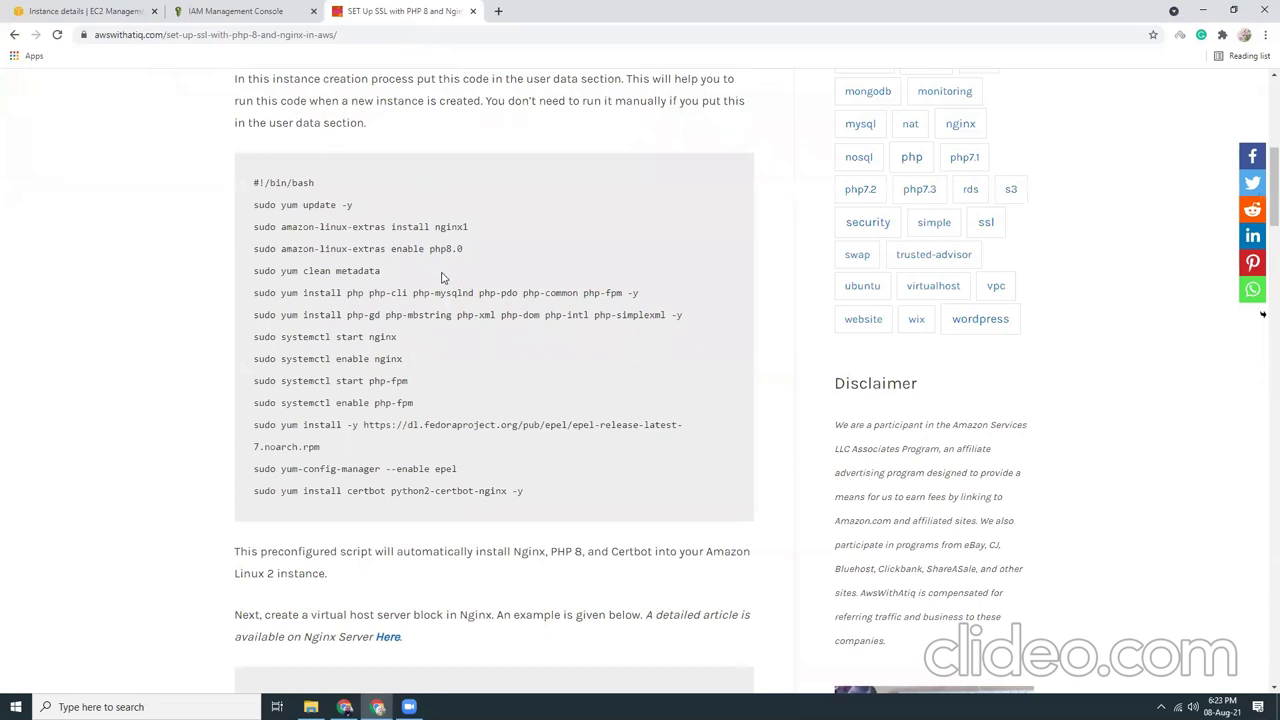
scroll(463, 294, "down", 3)
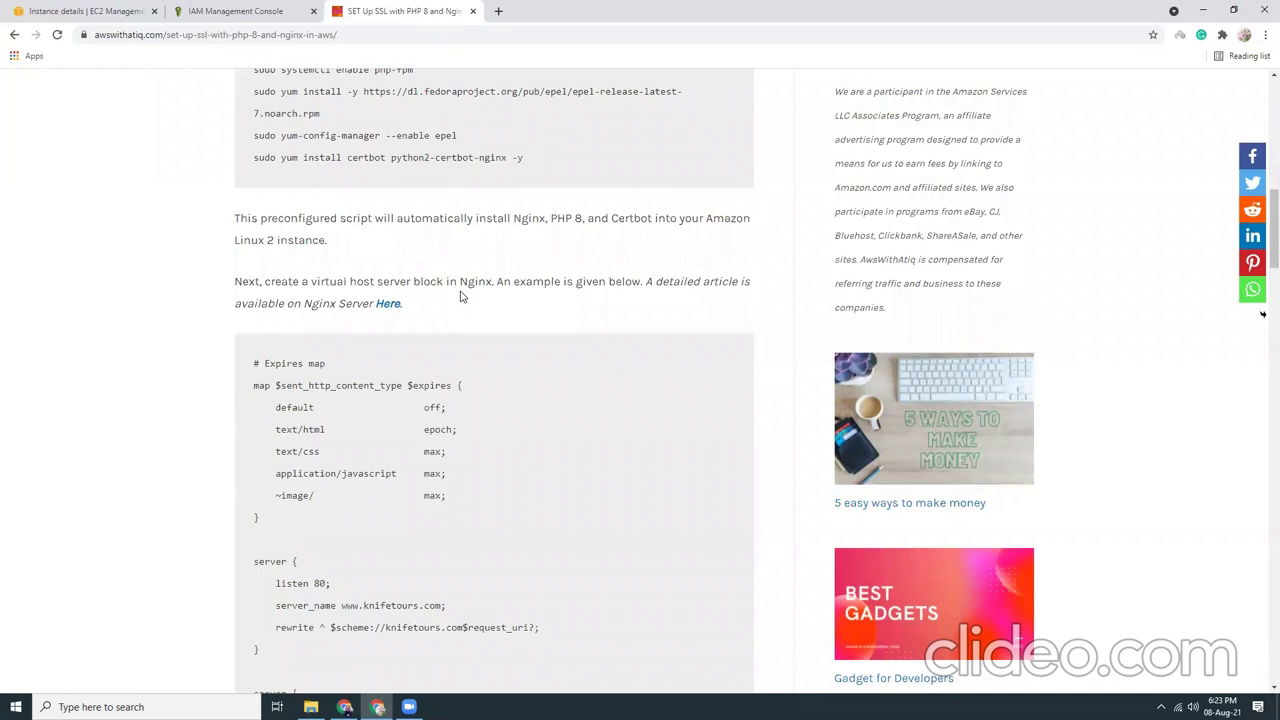
scroll(463, 296, "down", 1)
left_click_drag(313, 238, 350, 238)
left_click(352, 238)
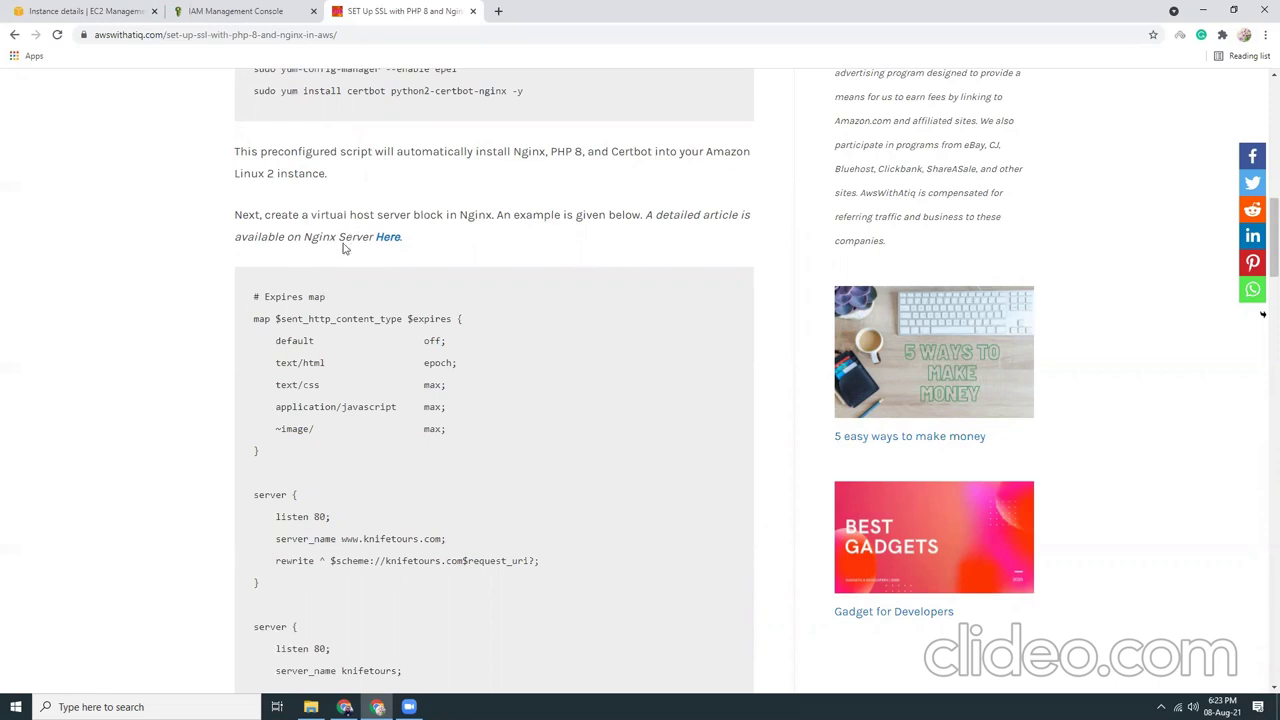
Open the linked detailed Nginx Server Block article in a separate page and skim through its configuration examples
left_click(388, 240, "ctrl")
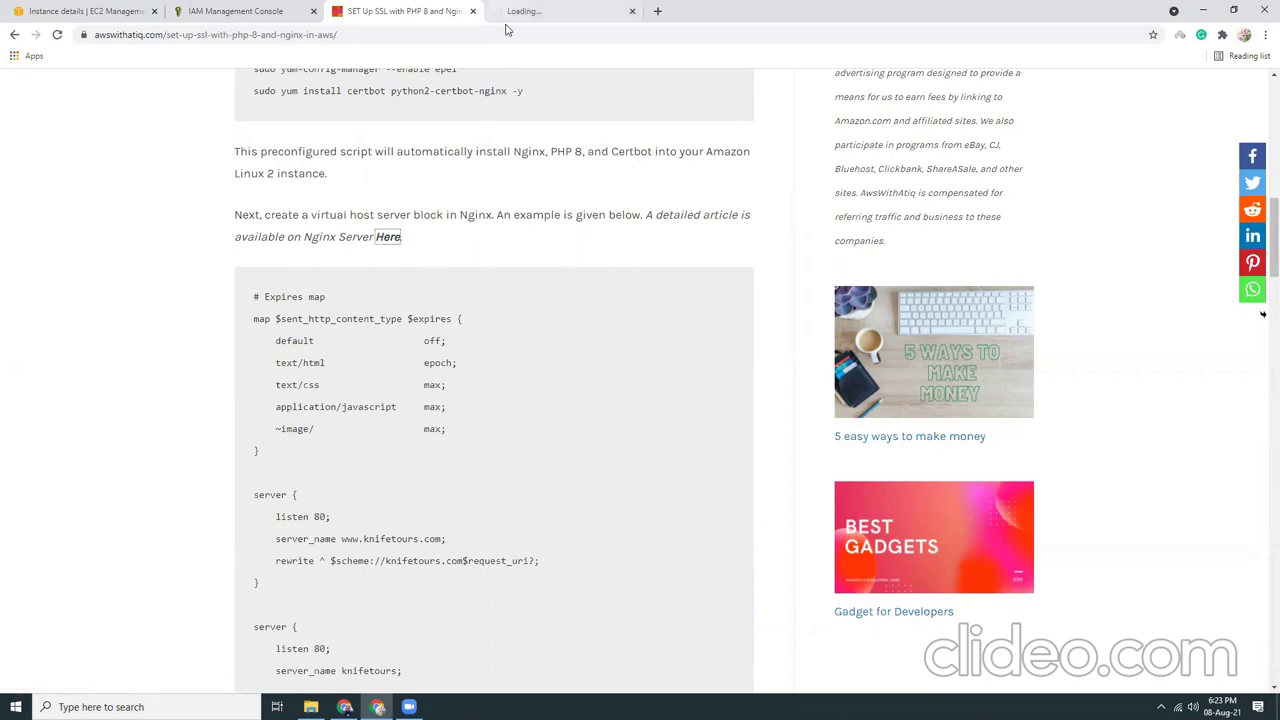
left_click(540, 11)
scroll(476, 340, "down", 13)
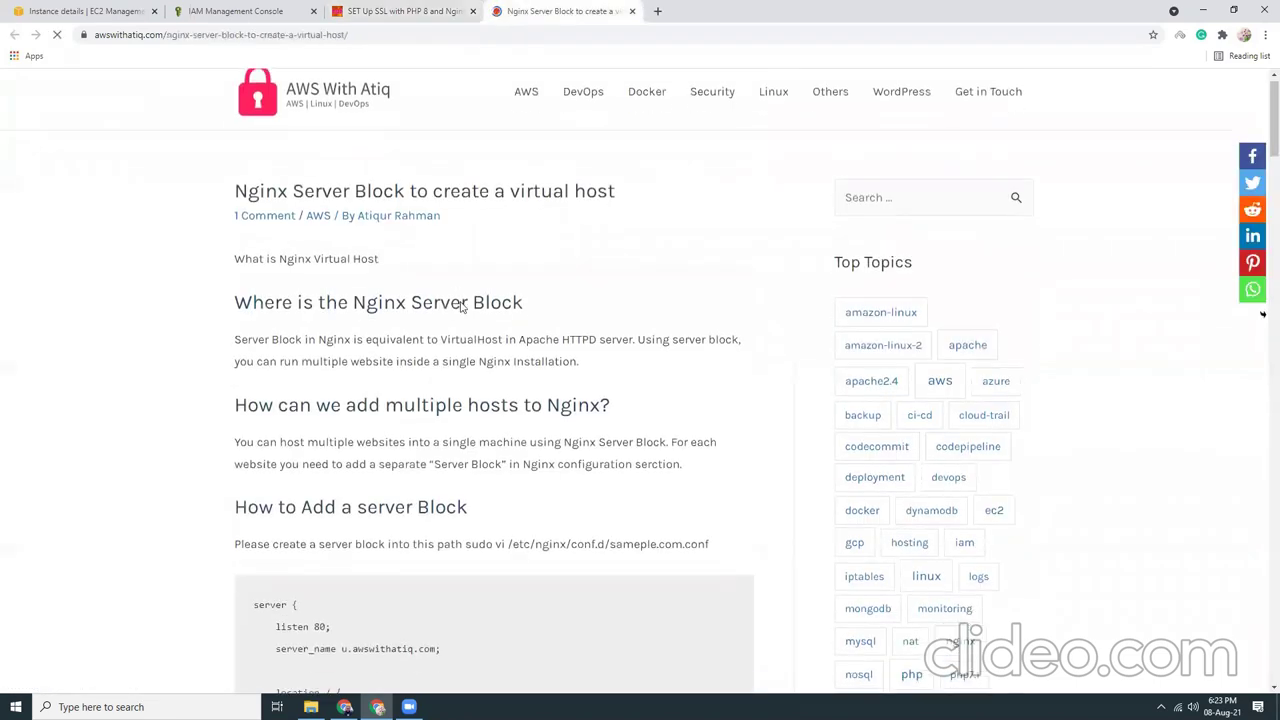
scroll(476, 340, "down", 20)
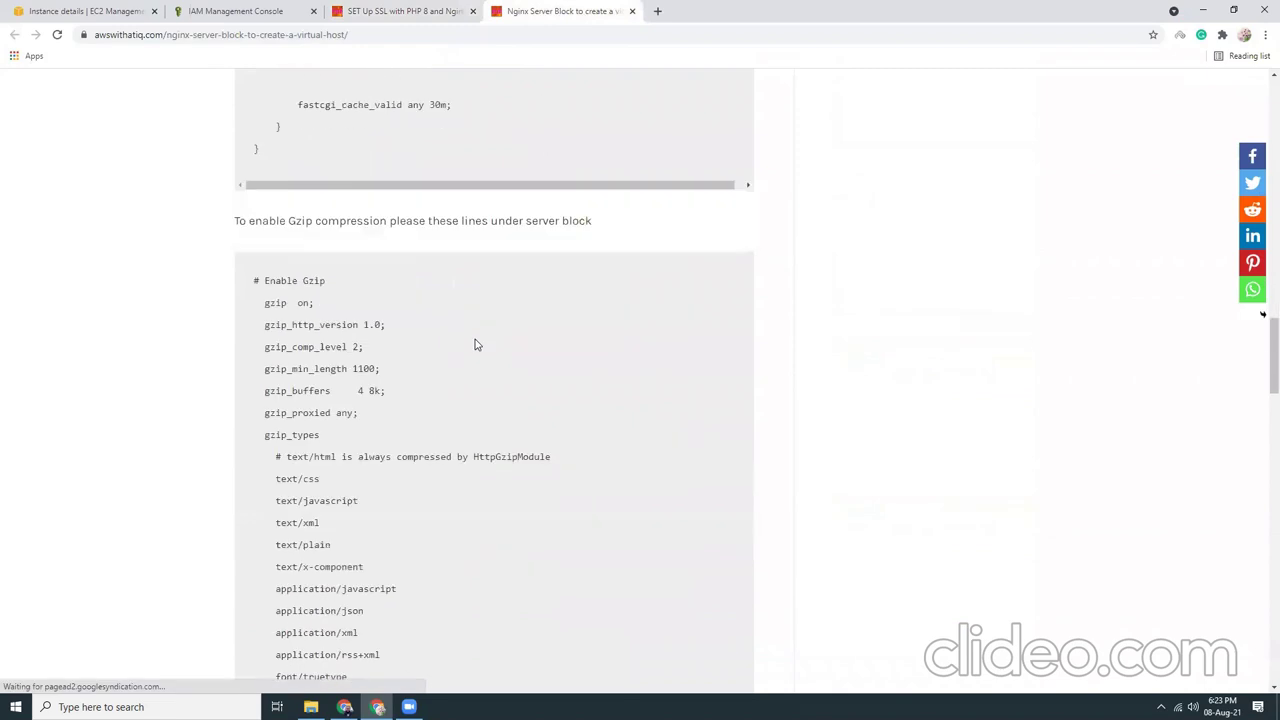
scroll(476, 348, "down", 3)
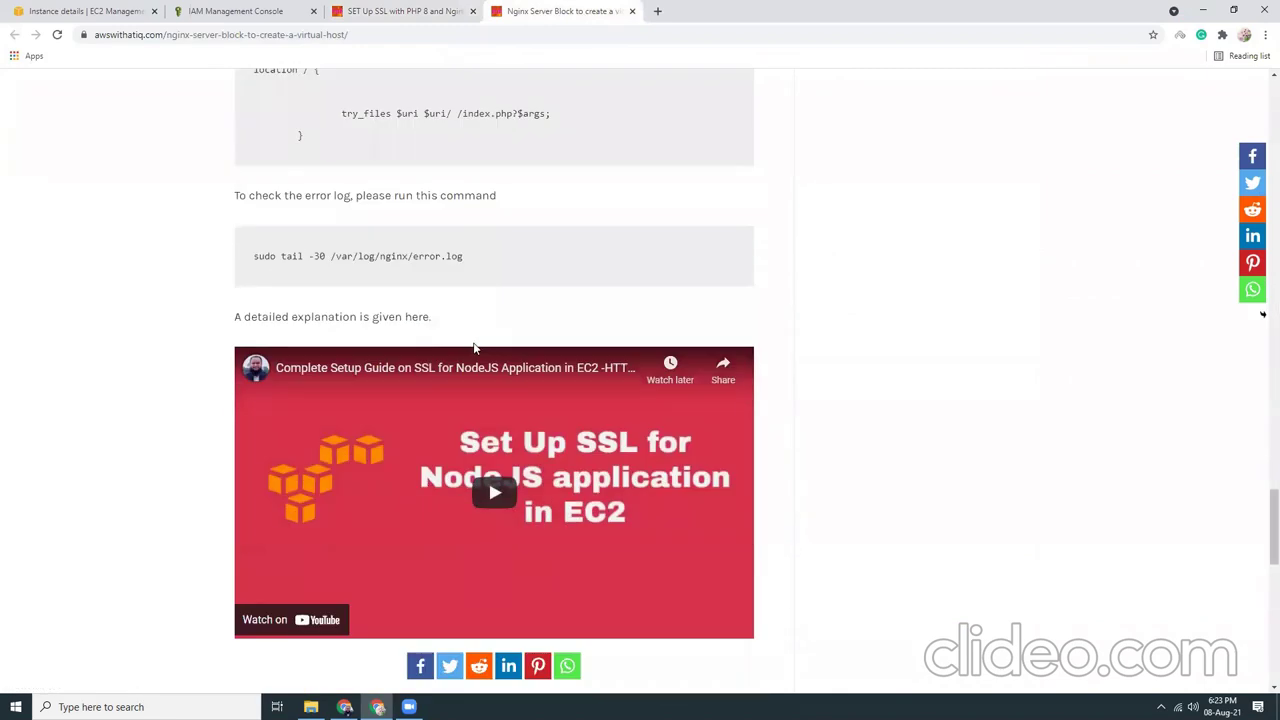
Go back to the SSL guide and copy its entire example server block configuration, from the Expires map to the final closing brace
left_click(384, 14)
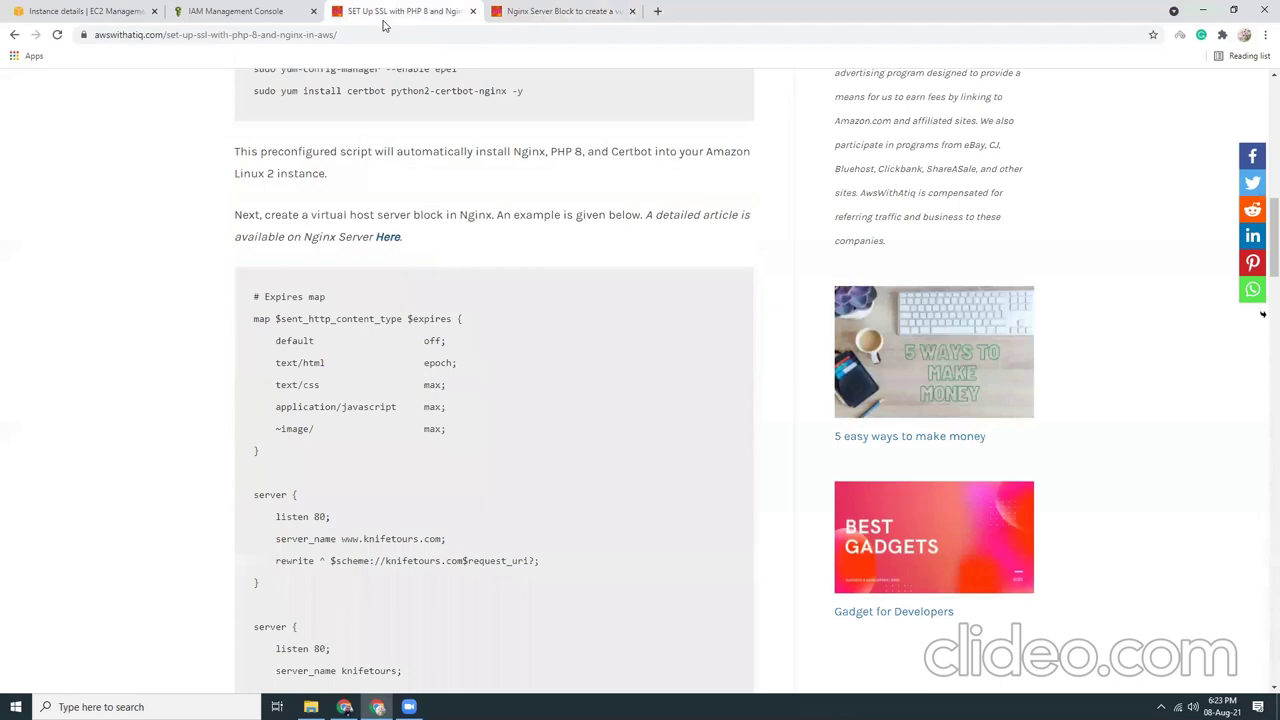
scroll(460, 314, "down", 1)
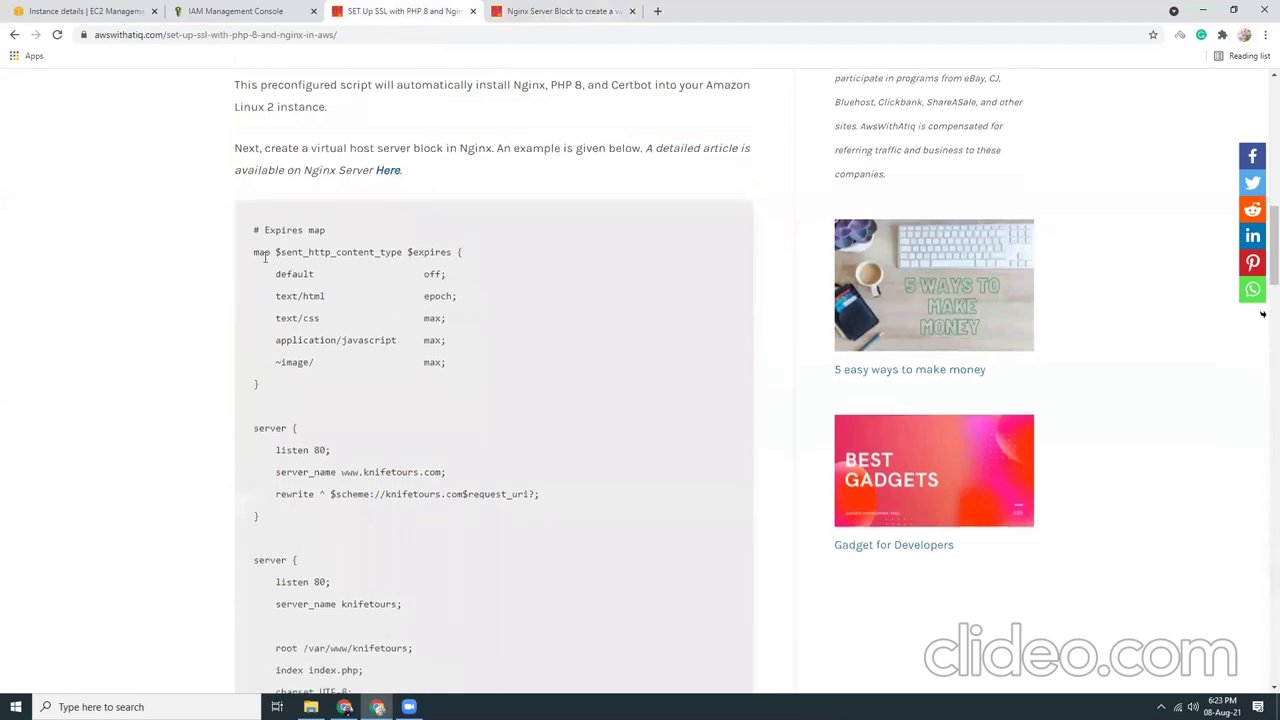
scroll(370, 272, "down", 1)
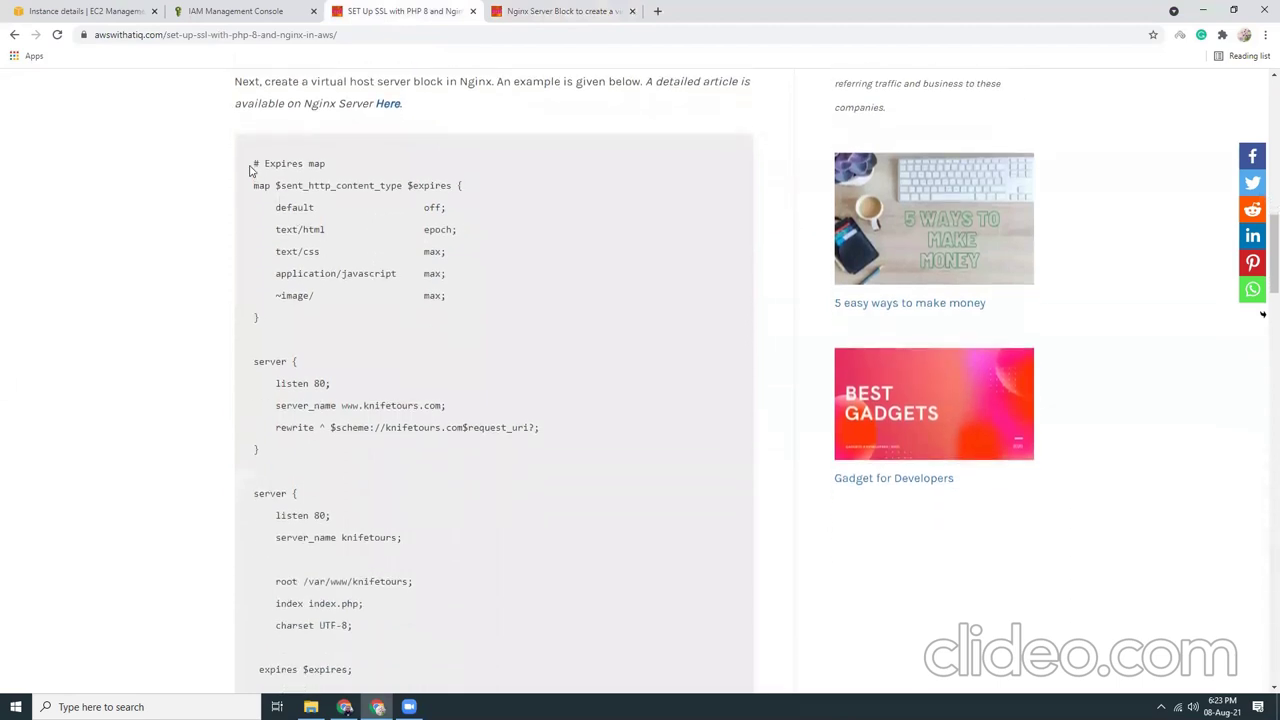
left_click_drag(258, 168, 339, 339)
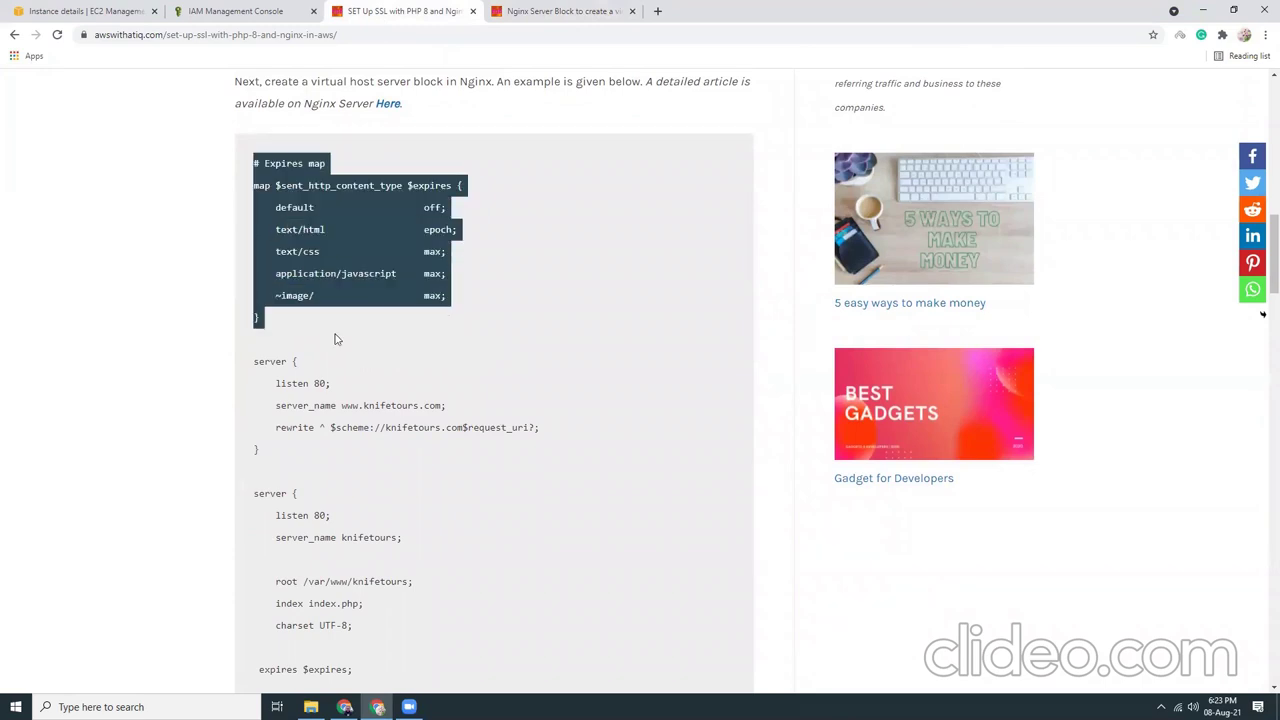
scroll(339, 339, "down", 8)
scroll(339, 352, "down", 10)
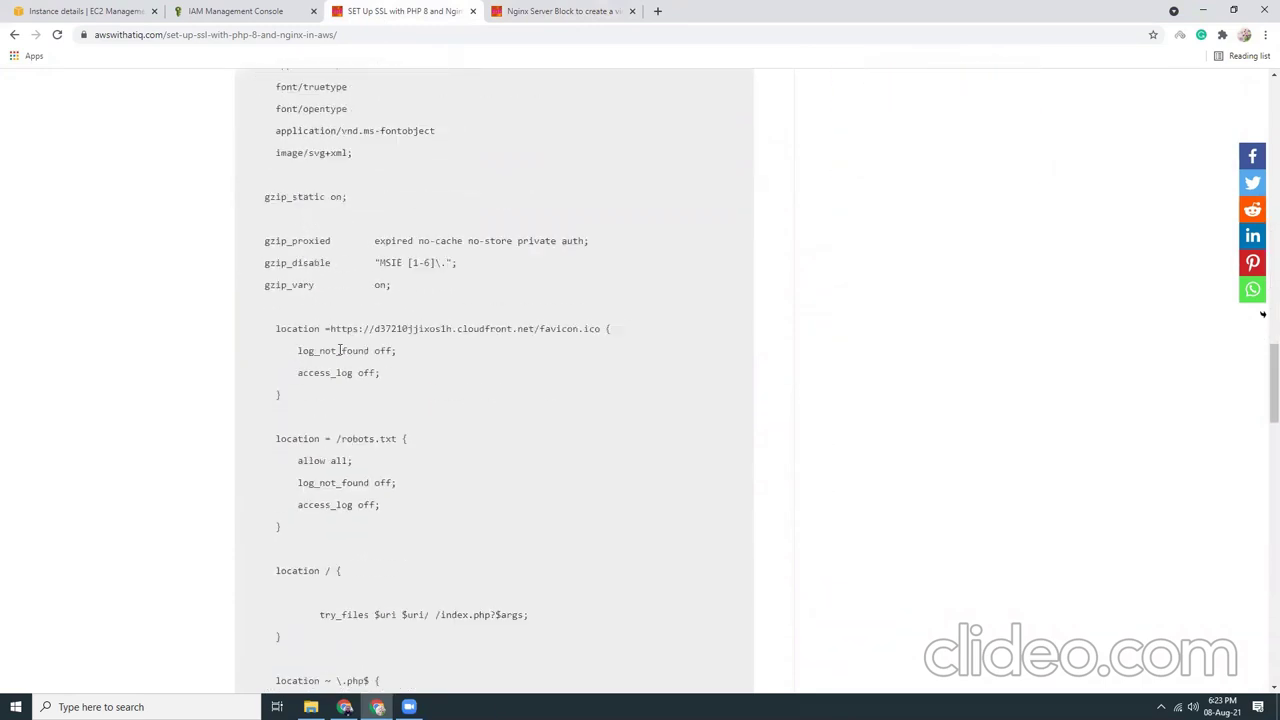
left_click(295, 380, "shift")
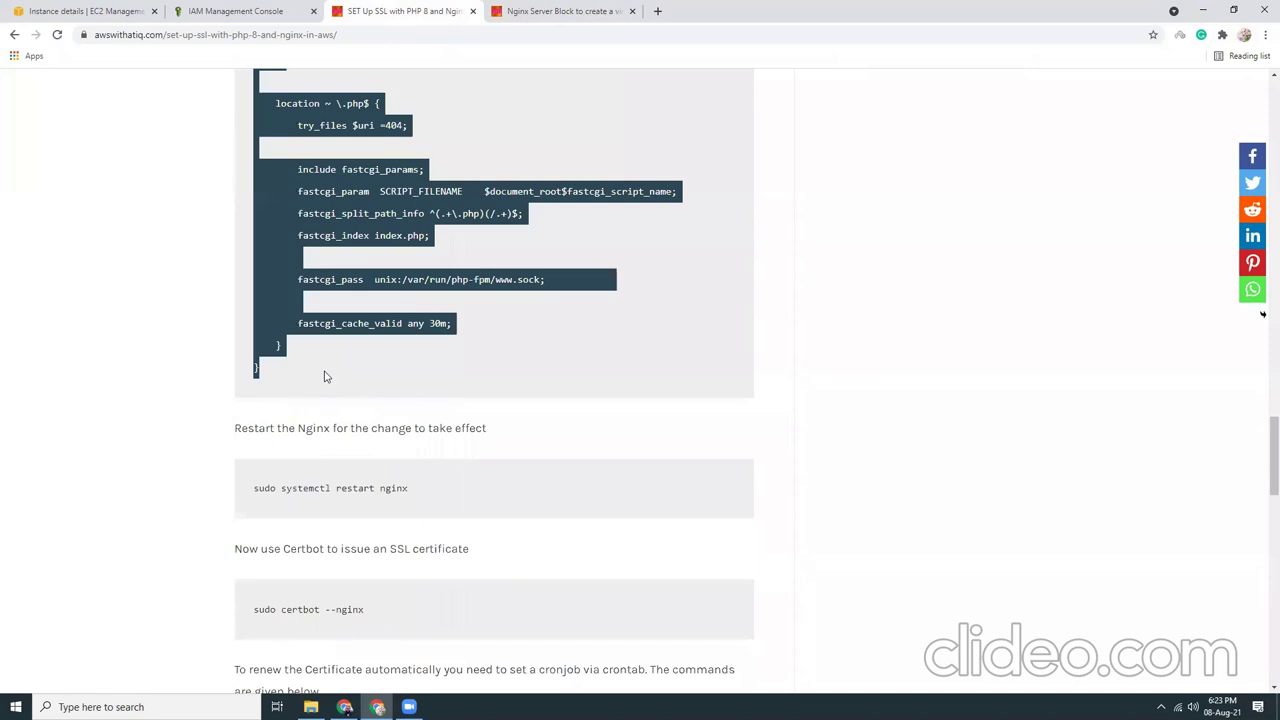
Open Notepad, maximize it and paste the copied Nginx configuration into the empty document
key("super")
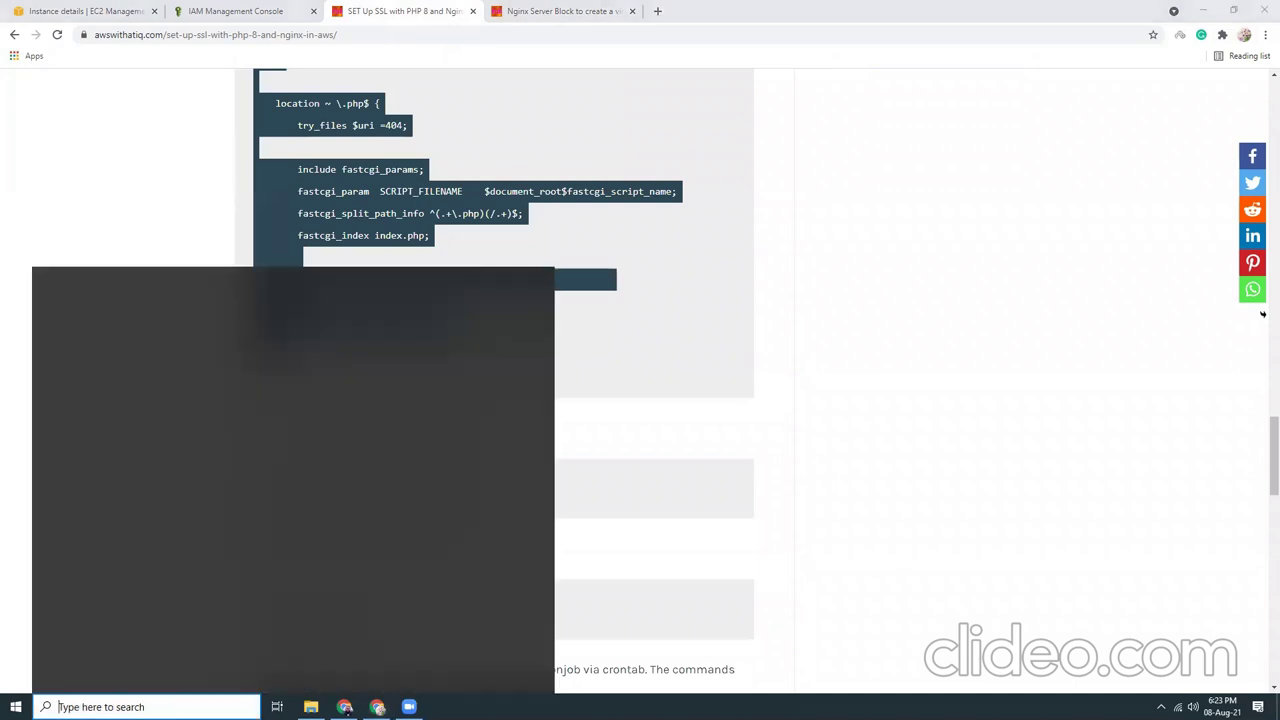
type("note")
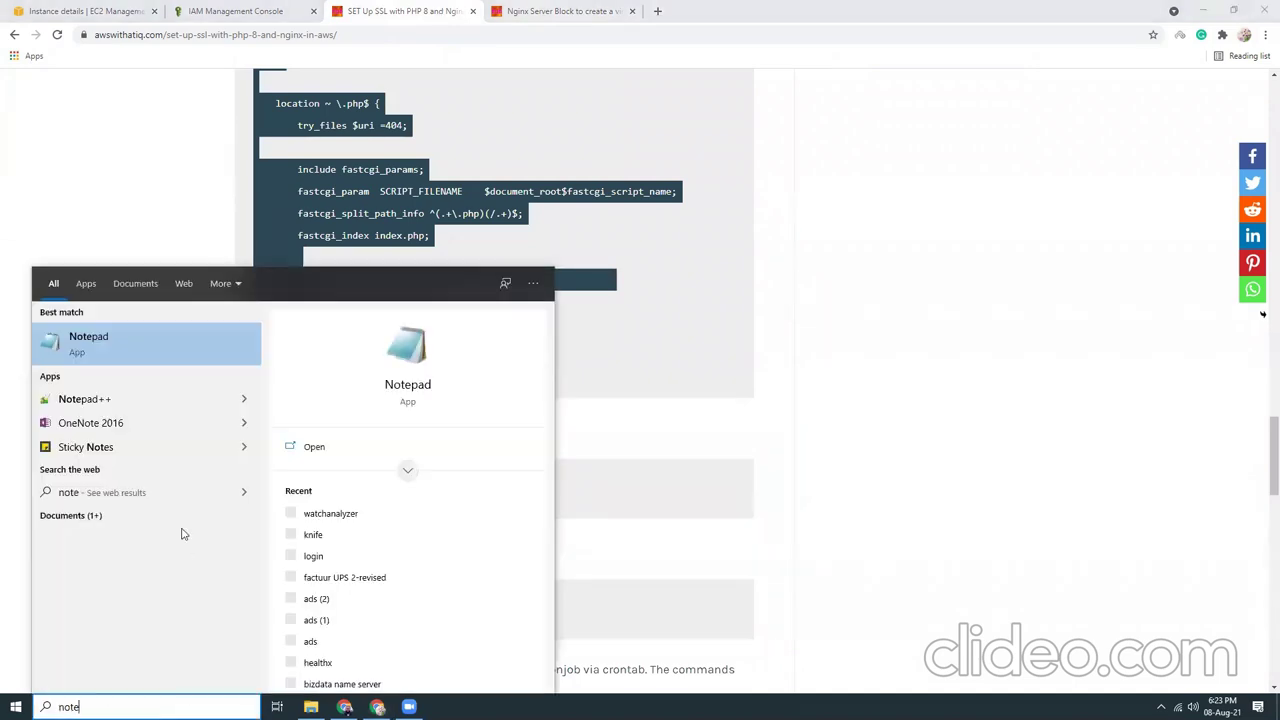
left_click(157, 348)
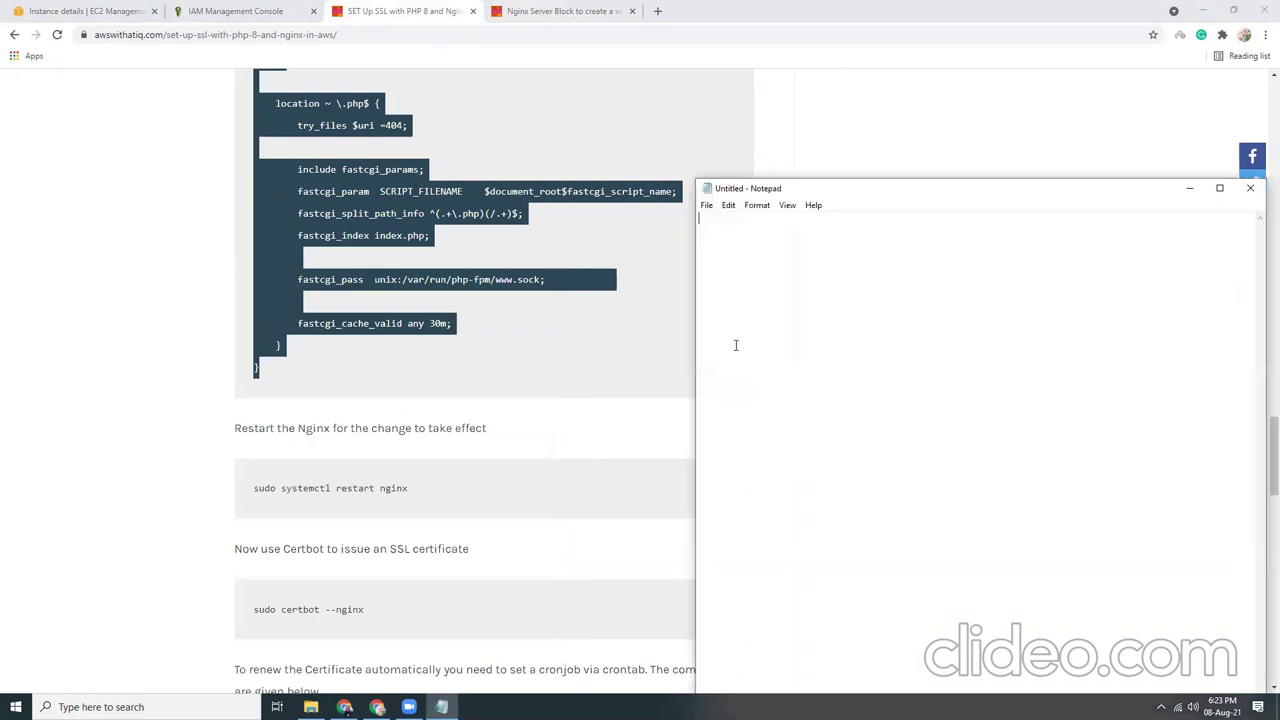
left_click(1219, 188)
key("ctrl+v")
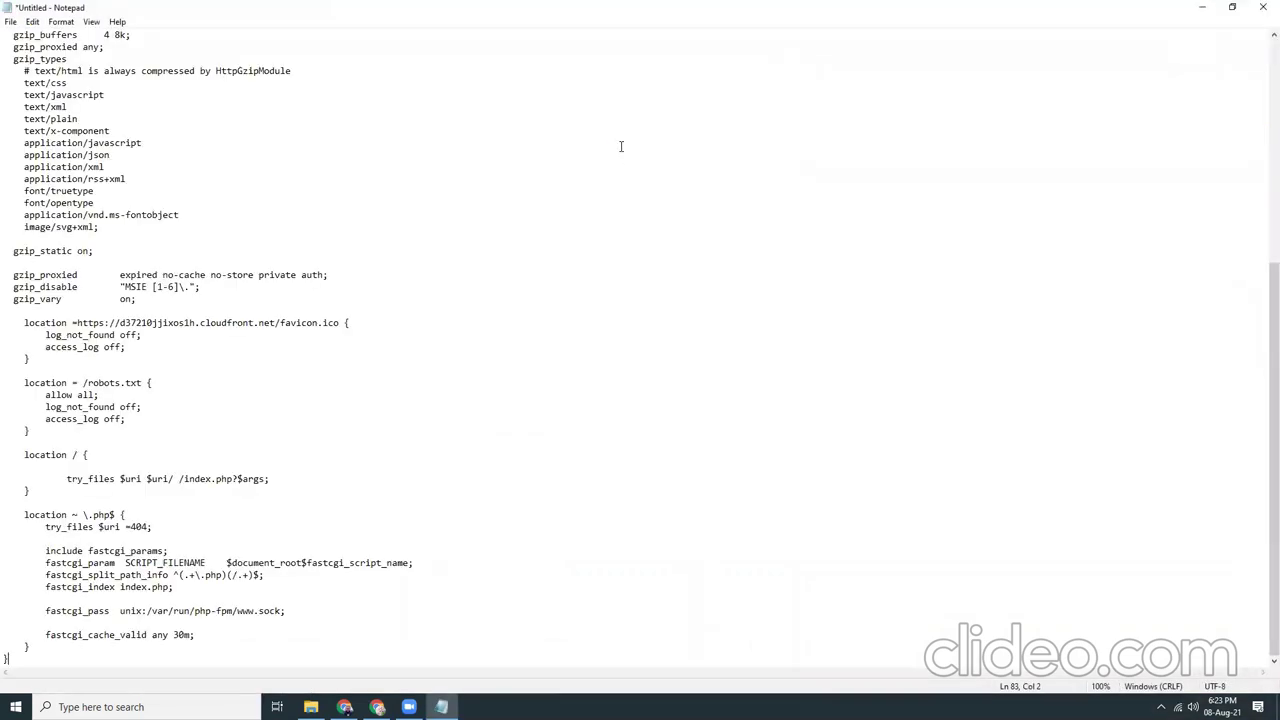
scroll(246, 453, "up", 10)
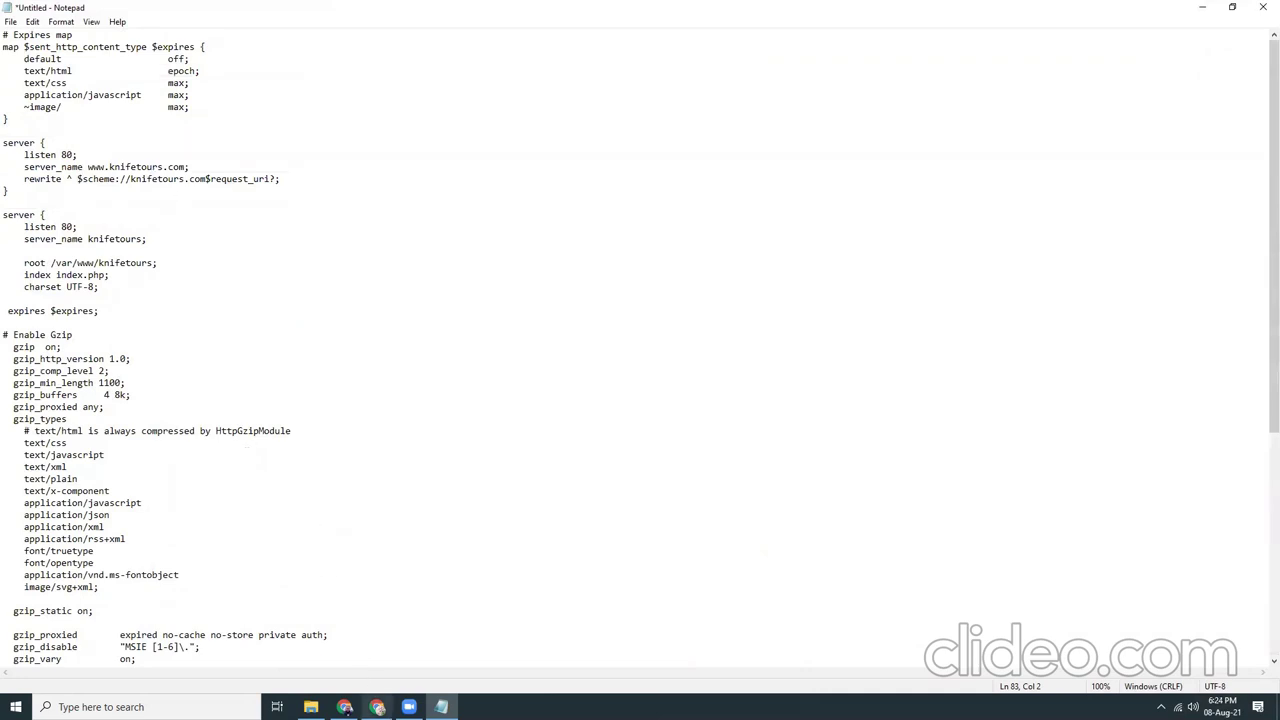
left_click(345, 707)
left_click_drag(437, 226, 569, 227)
key("ctrl+c")
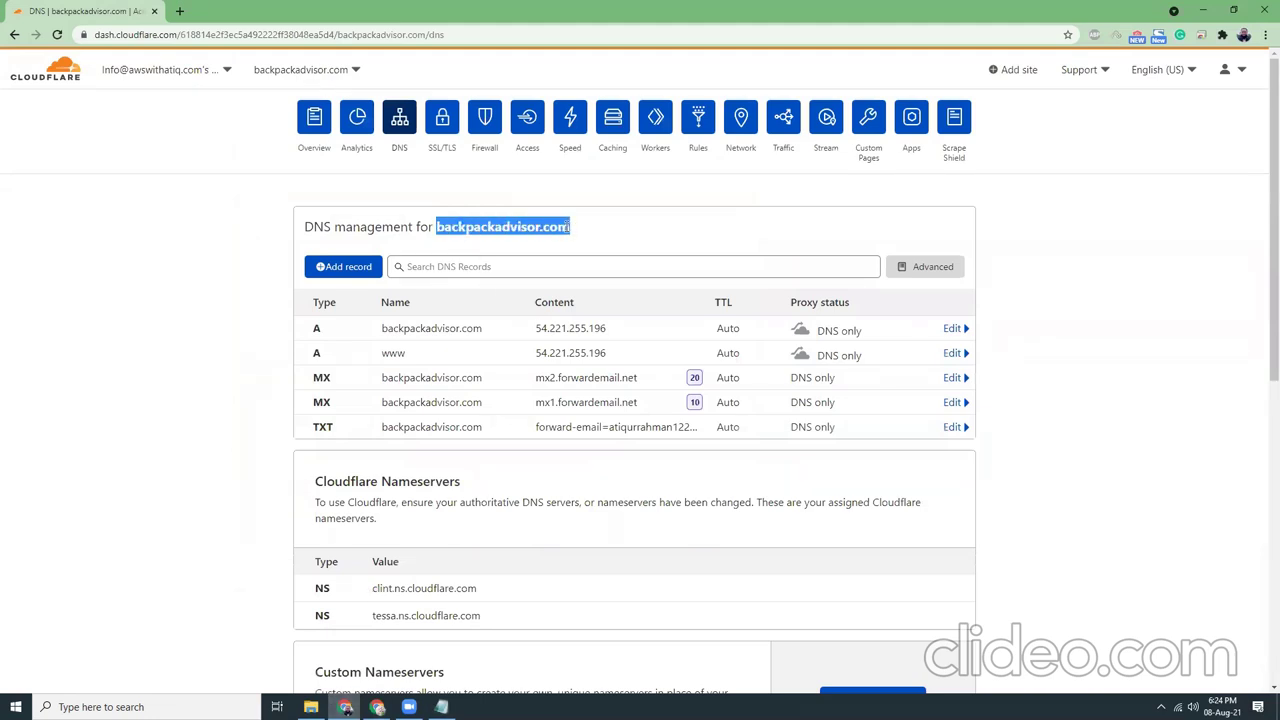
key("alt+Tab")
left_click_drag(110, 166, 186, 167)
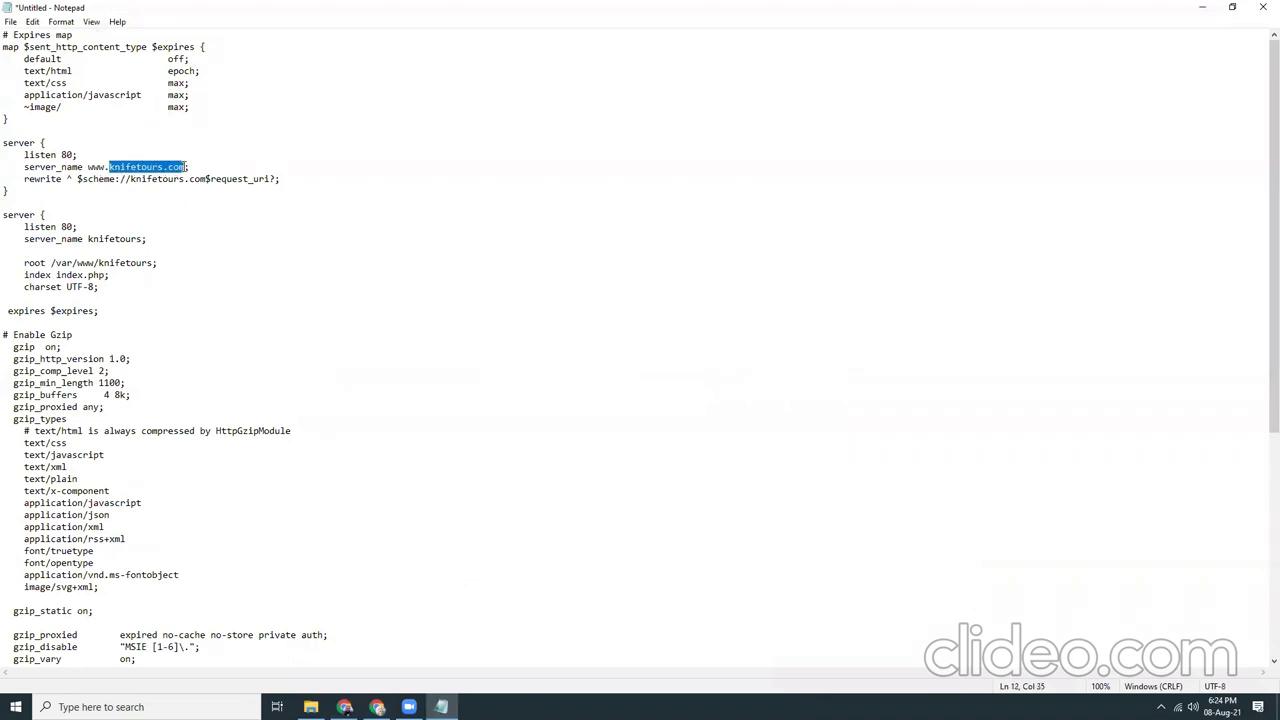
key("ctrl+v")
Replace the domain in the rewrite rule and in the second block's server_name with backpackadvisor.com
left_click_drag(130, 179, 206, 180)
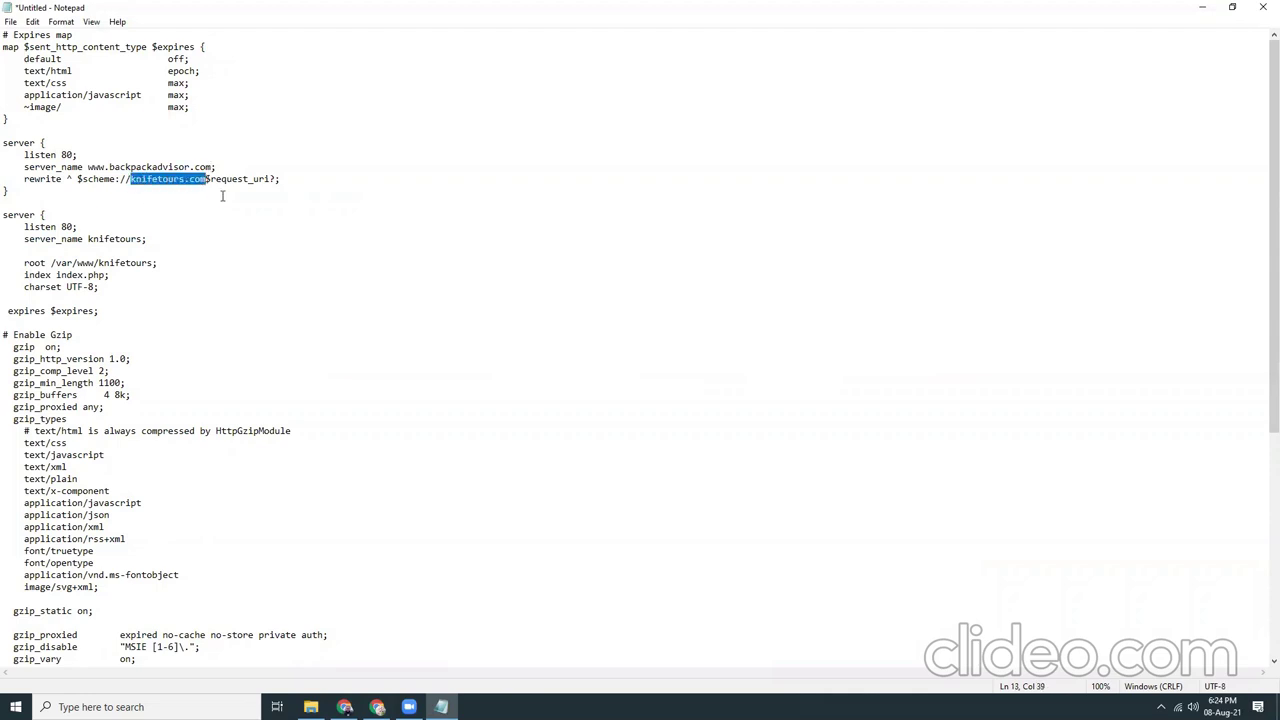
key("ctrl+v")
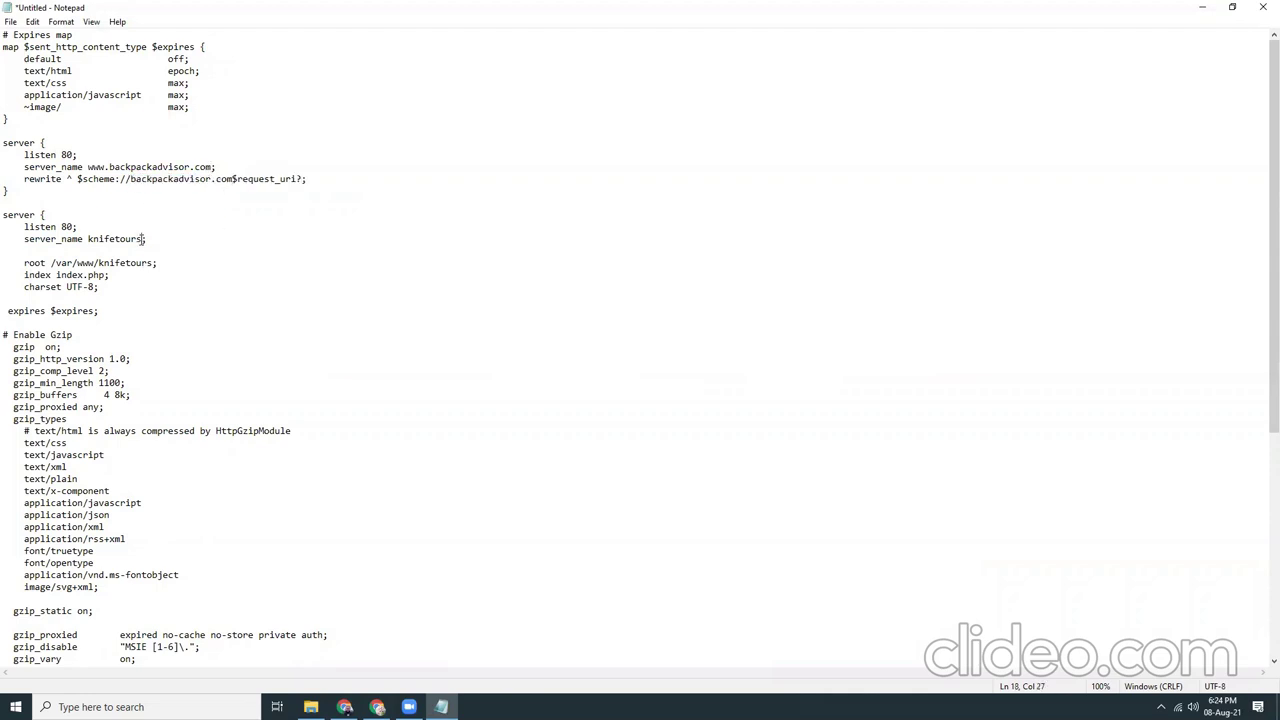
double_click(89, 239)
key("ctrl+v")
Set the second server block's root directory to /var/www/backpack
left_click(100, 265)
double_click(152, 265)
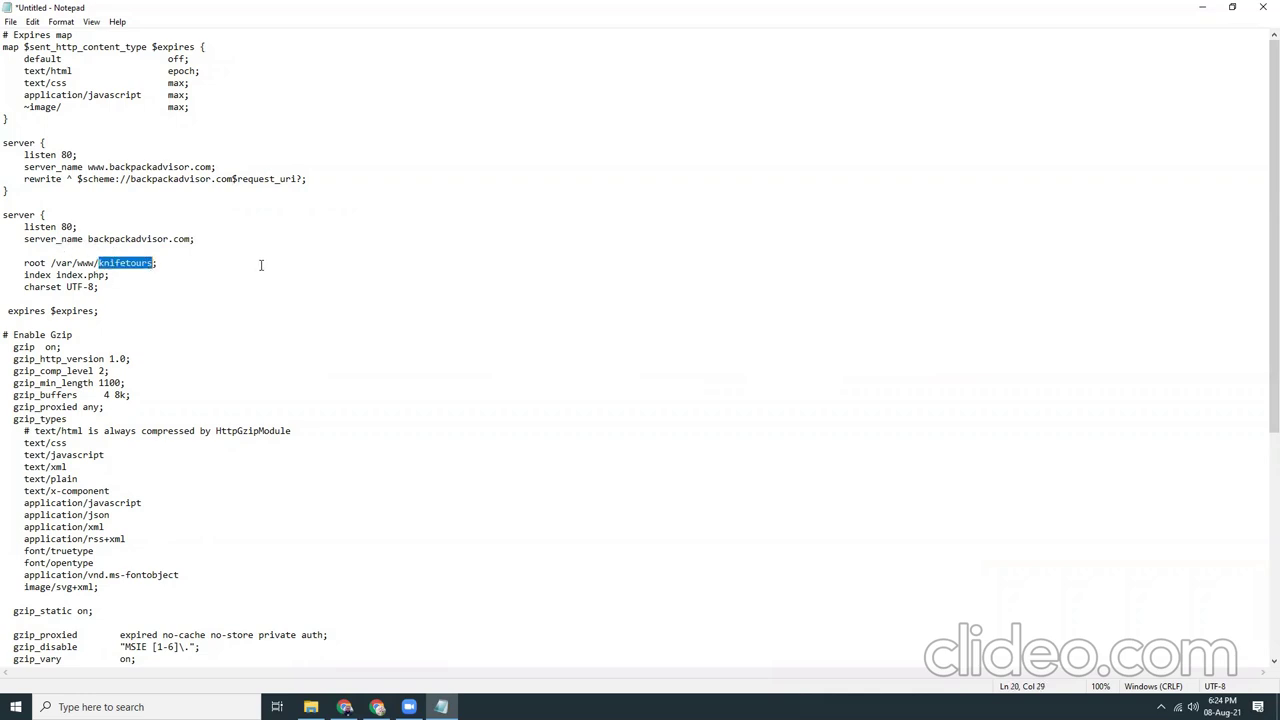
type("backpack")
left_click(63, 288)
Remove the CloudFront URL from the favicon location block, leaving only /favicon.ico as its path
scroll(137, 407, "down", 4)
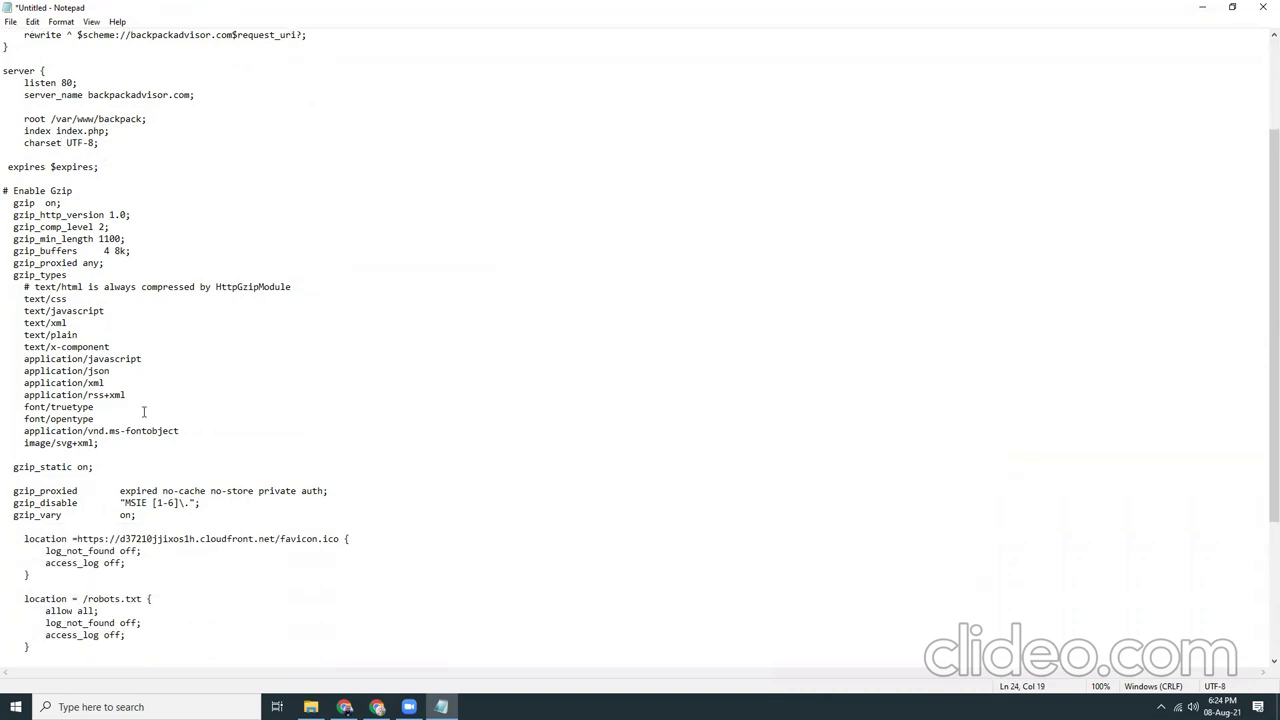
scroll(143, 412, "down", 4)
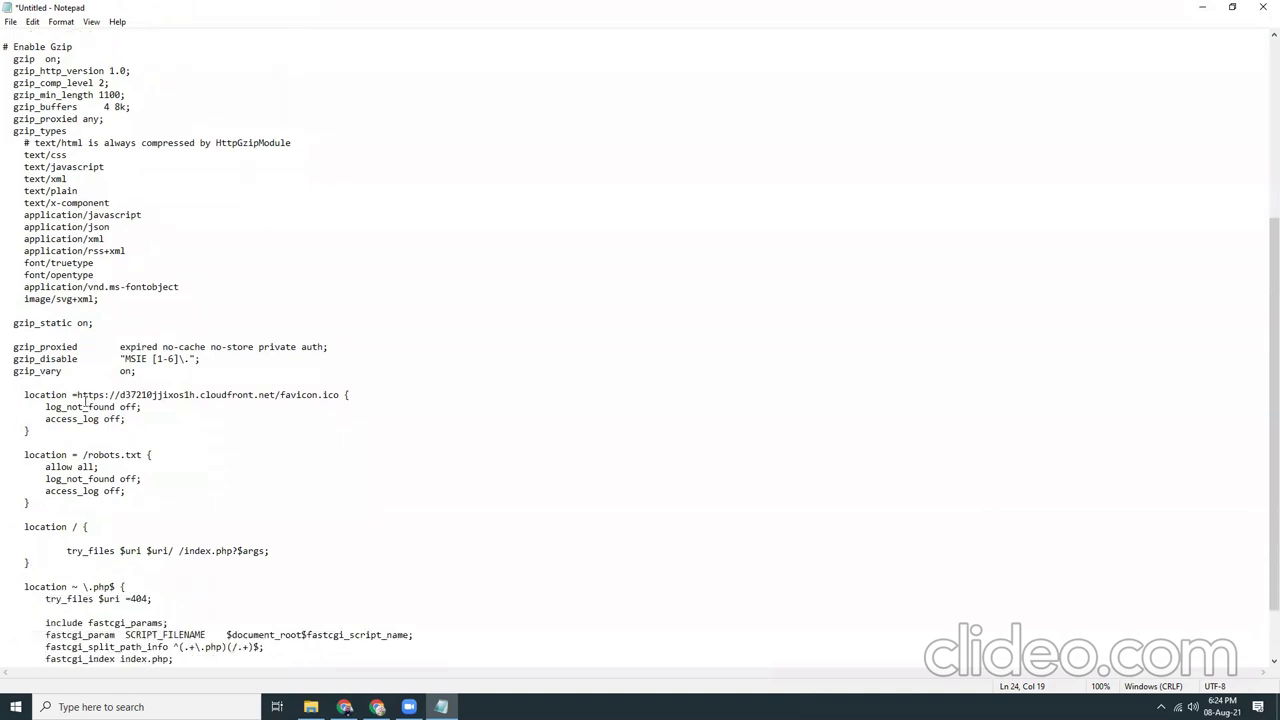
left_click_drag(77, 395, 275, 397)
key("BackSpace")
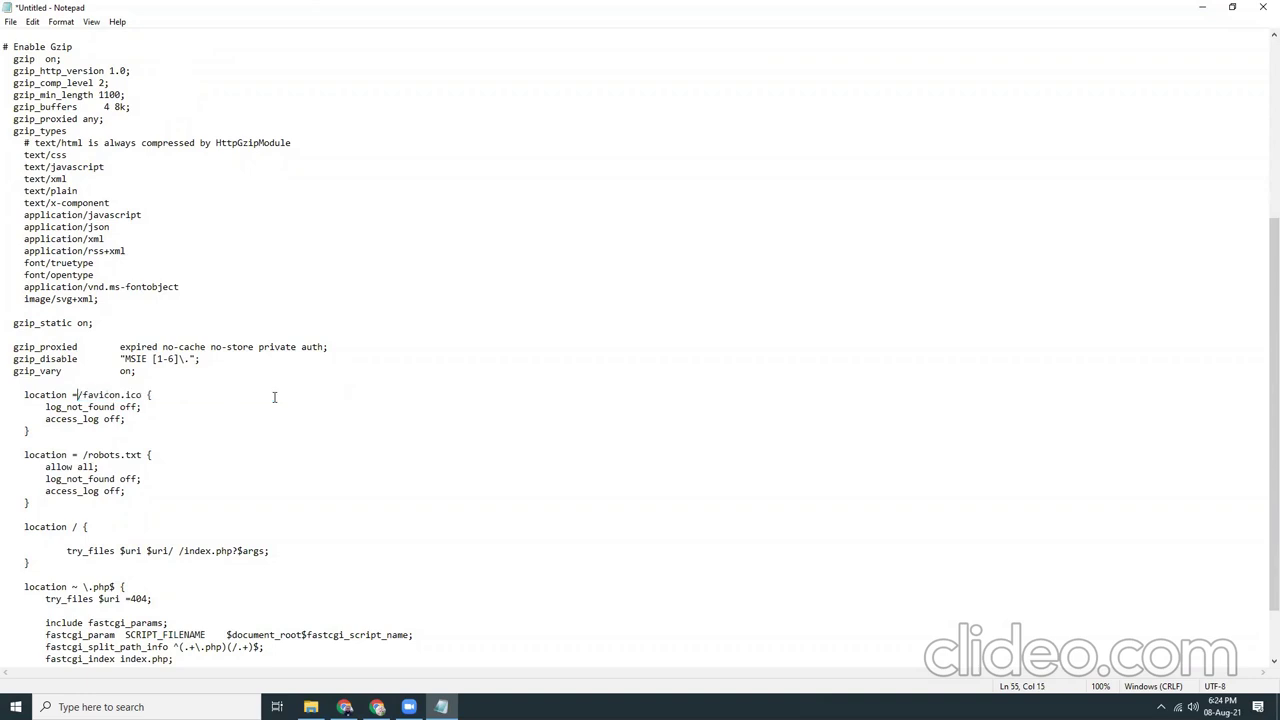
left_click(177, 454)
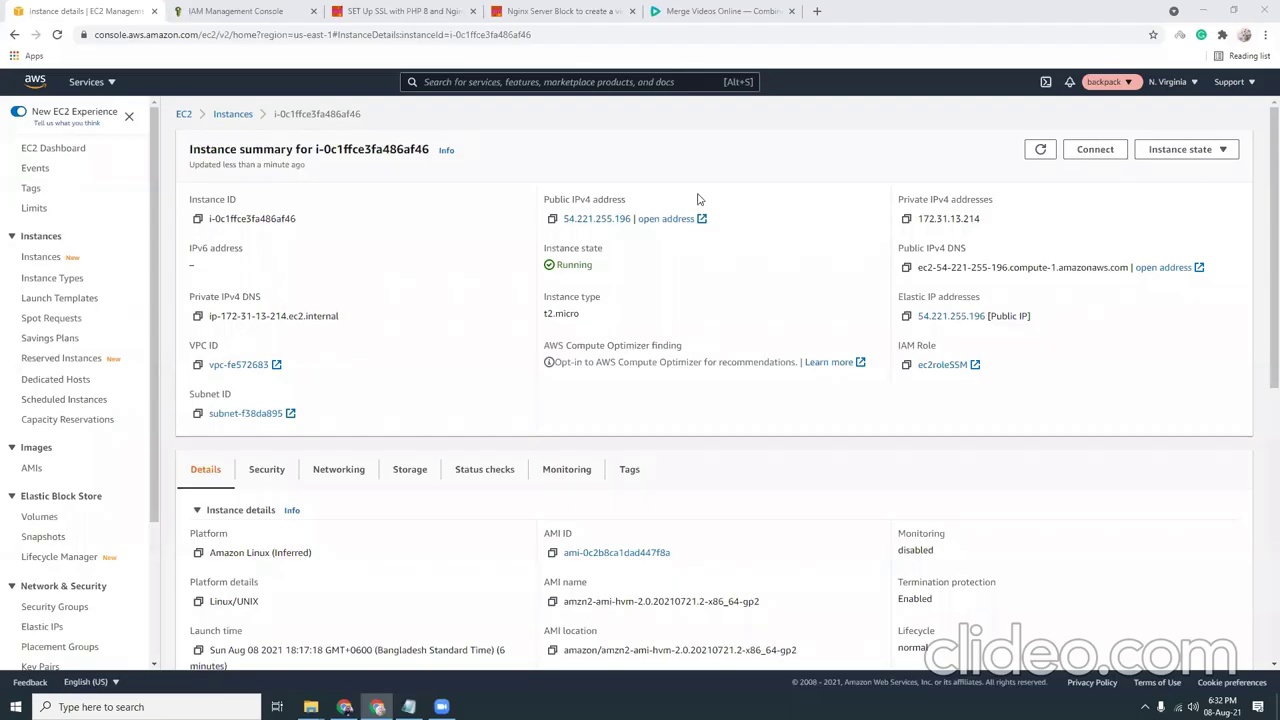
Switch back to Notepad and review the edited Nginx configuration from the location blocks up to the beginning
left_click(409, 707)
left_click(201, 259)
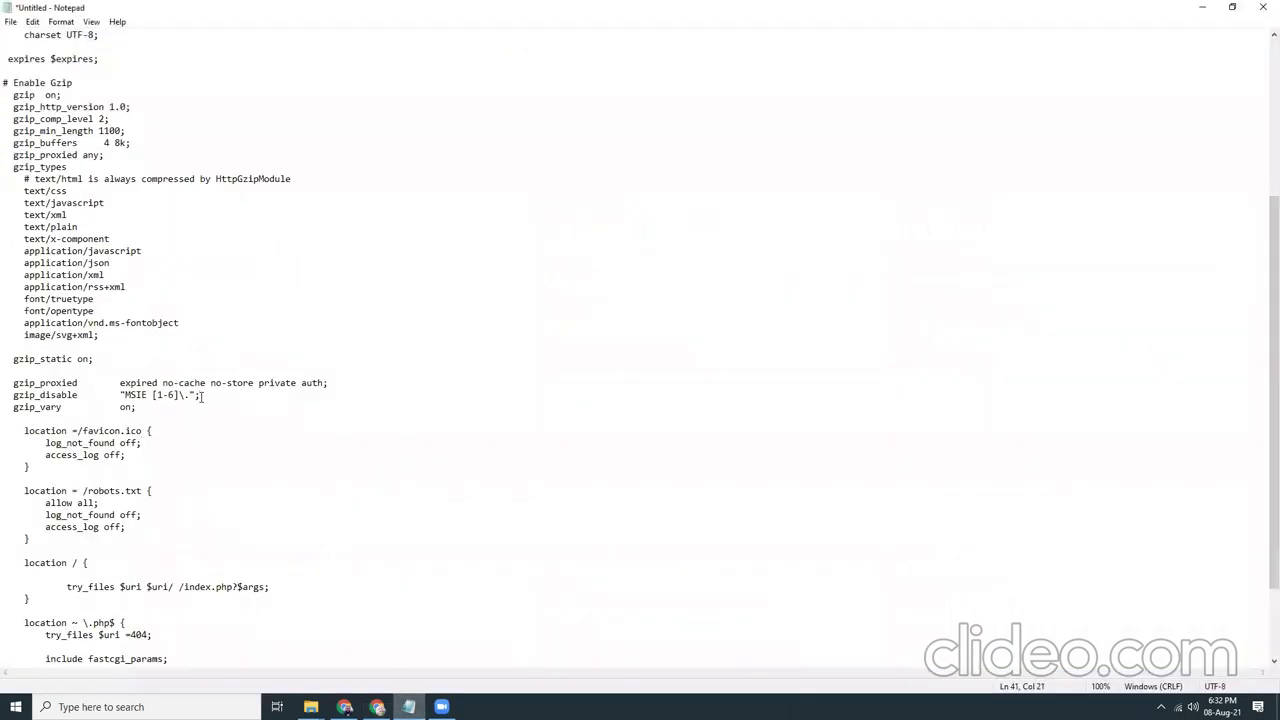
scroll(201, 398, "down", 3)
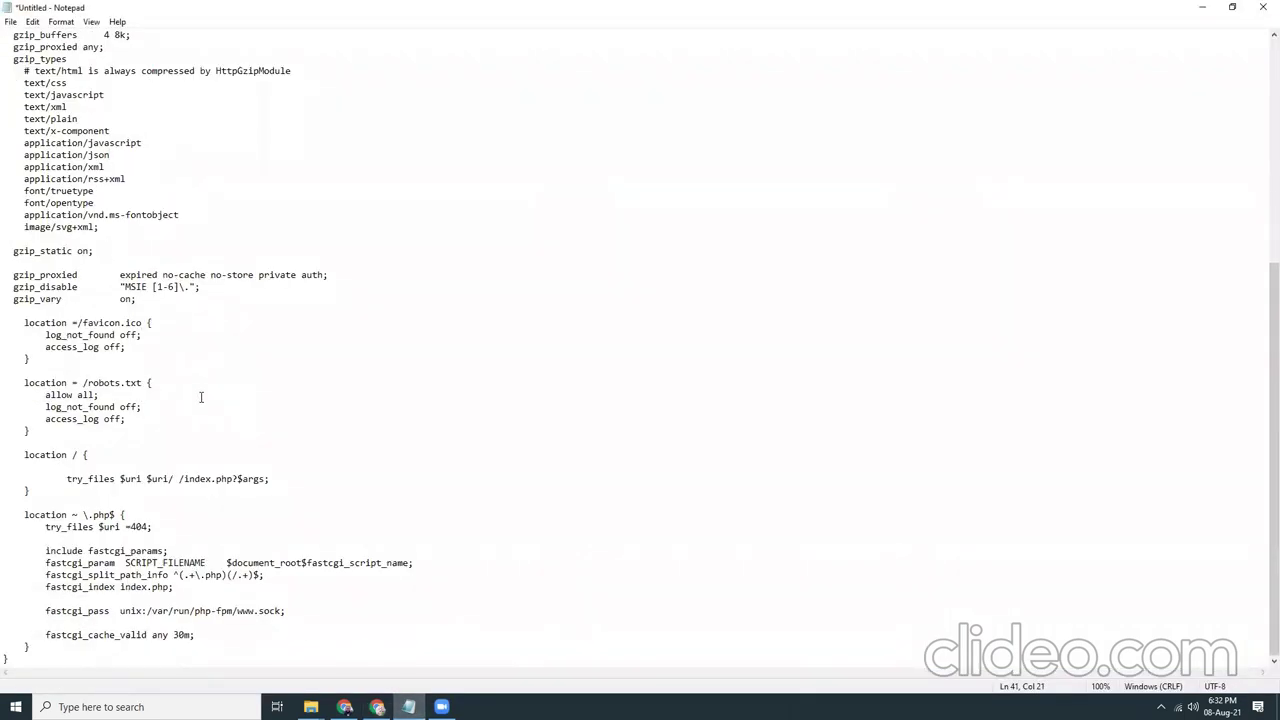
left_click(140, 347)
scroll(117, 394, "up", 10)
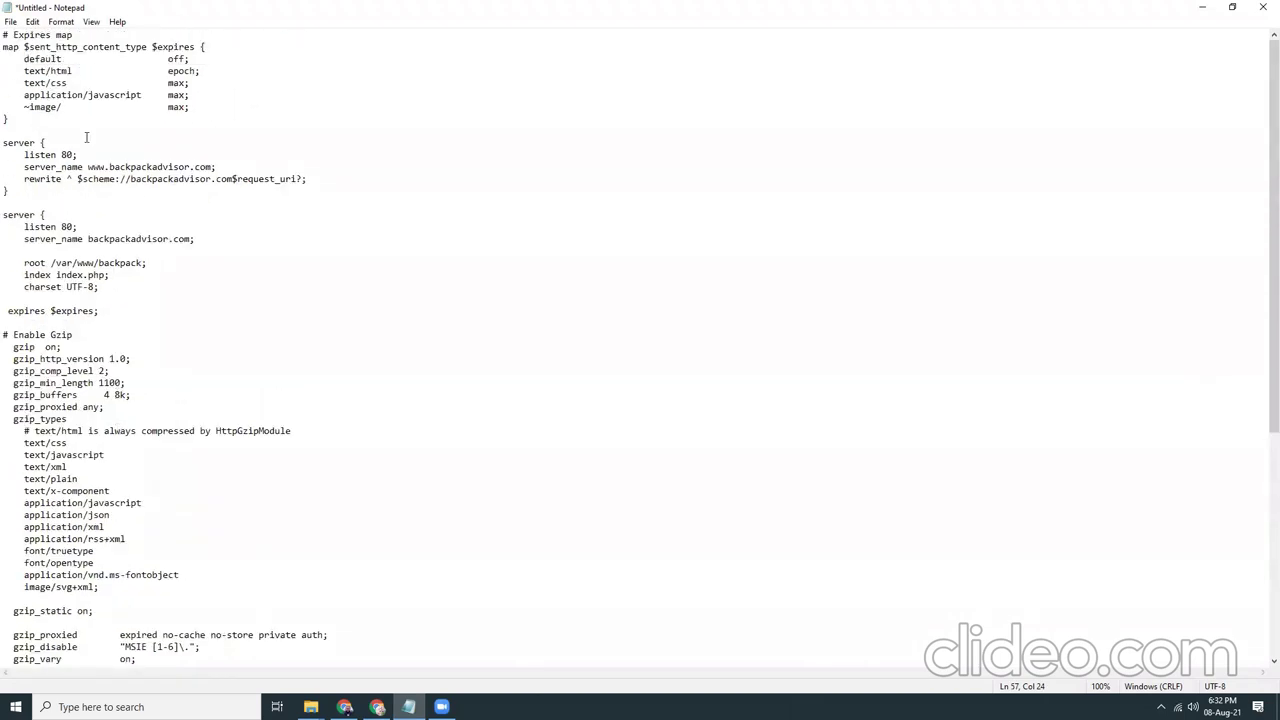
Switch to the AWS console, refresh the instance details and connect to the instance through Session Manager
left_click(377, 707)
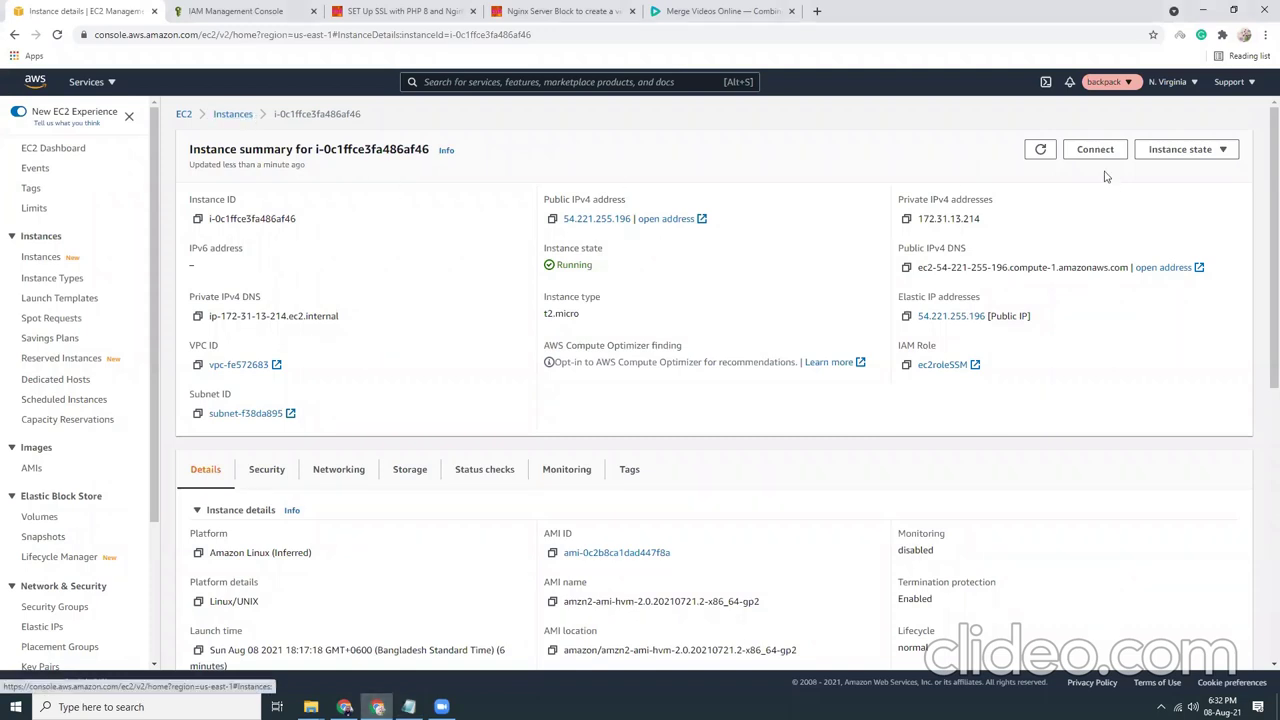
left_click(1041, 150)
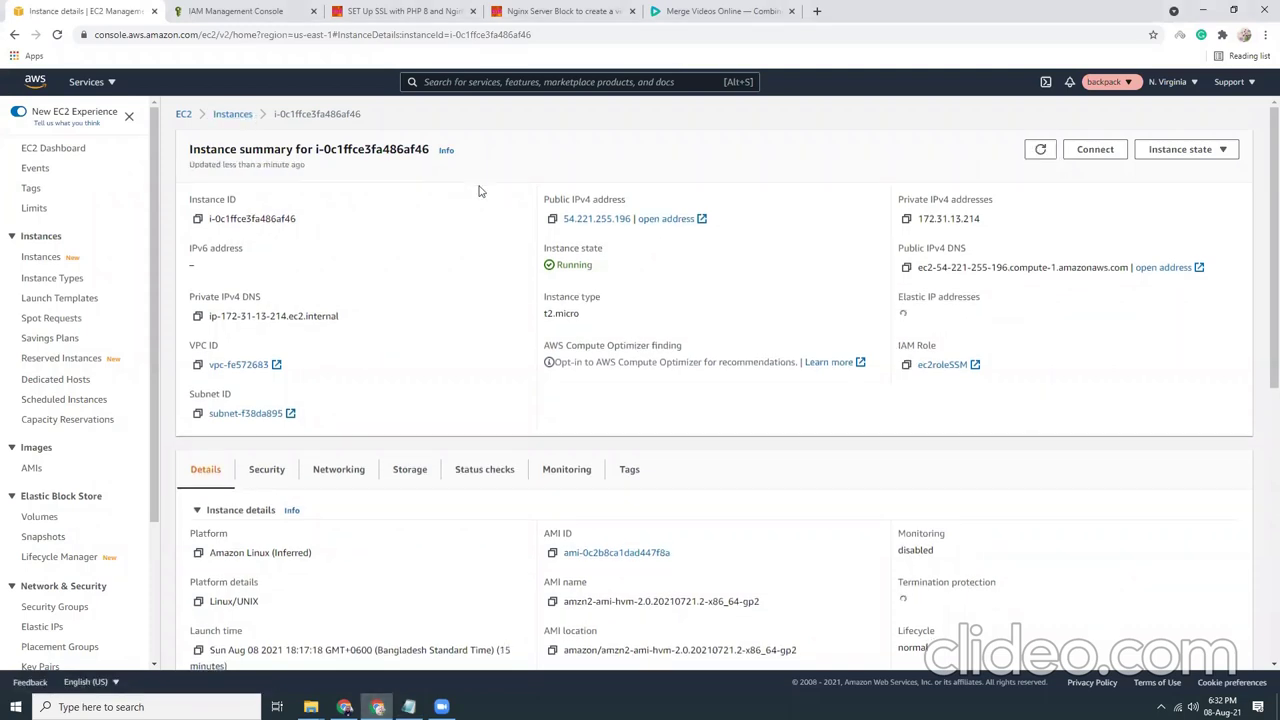
left_click(1090, 150)
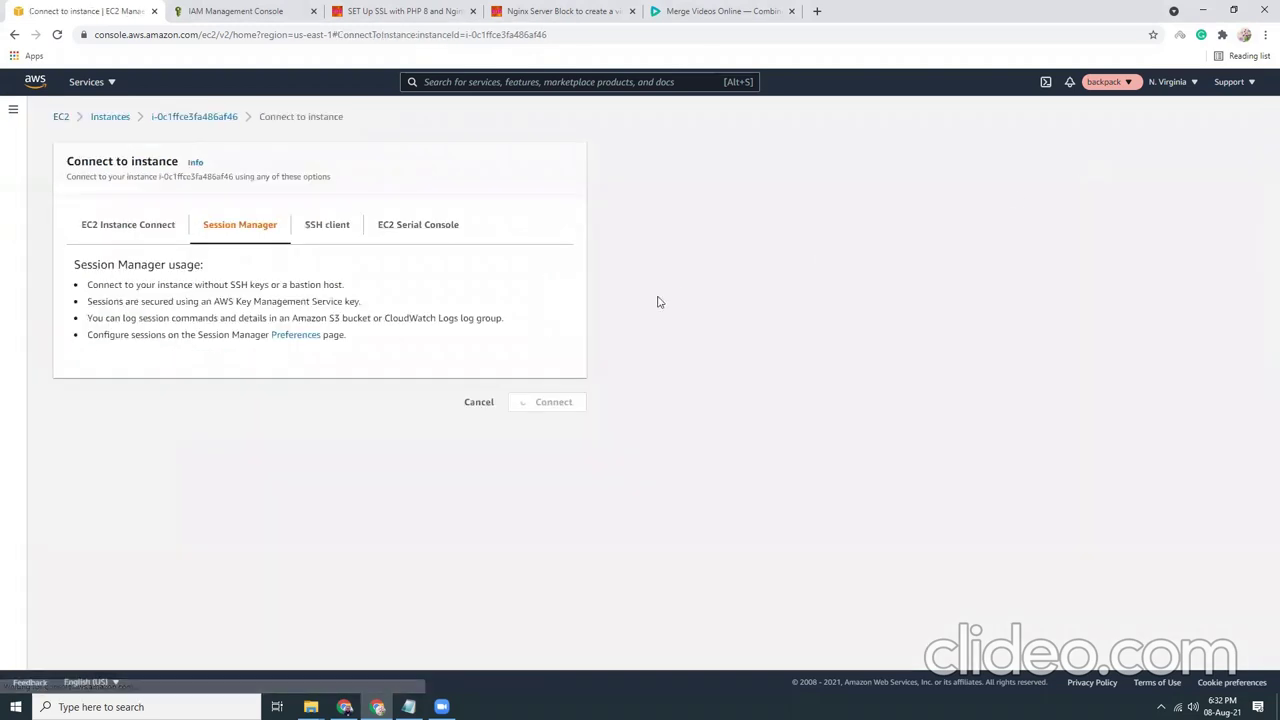
left_click(568, 403)
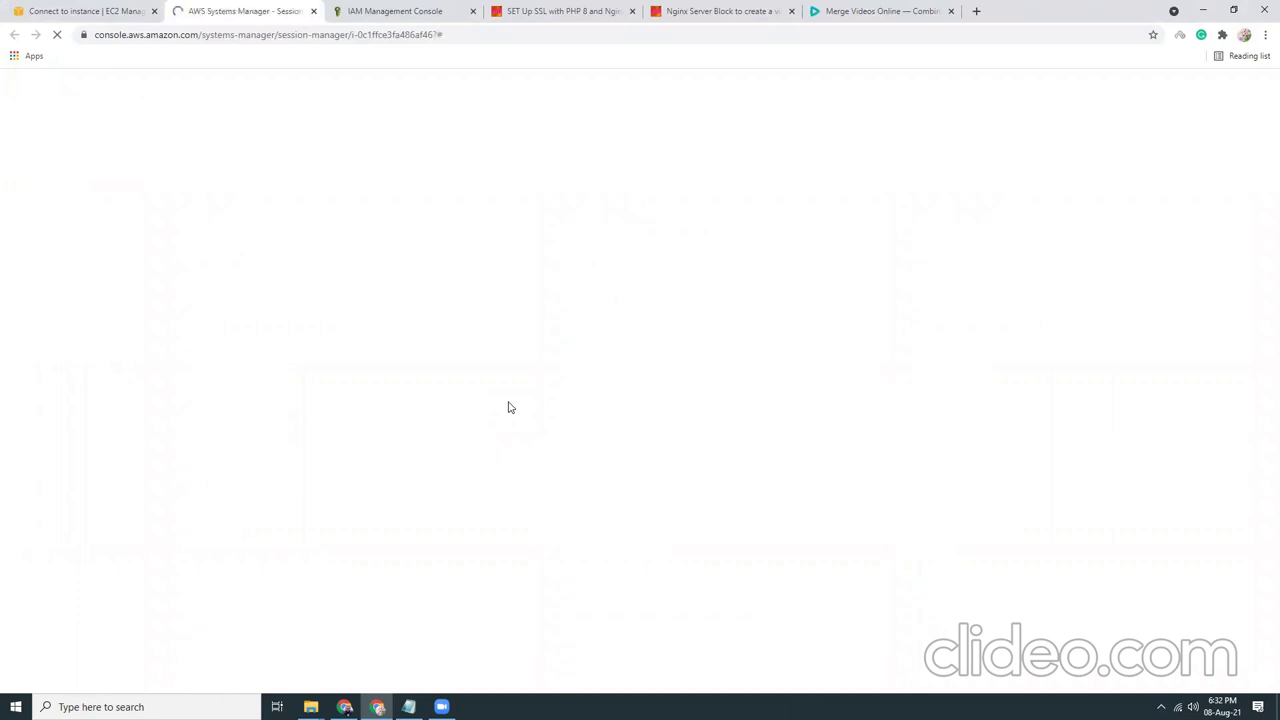
Close the Merge Videos Online and IAM Management Console pages
left_click(950, 11)
left_click(447, 25)
left_click(472, 11)
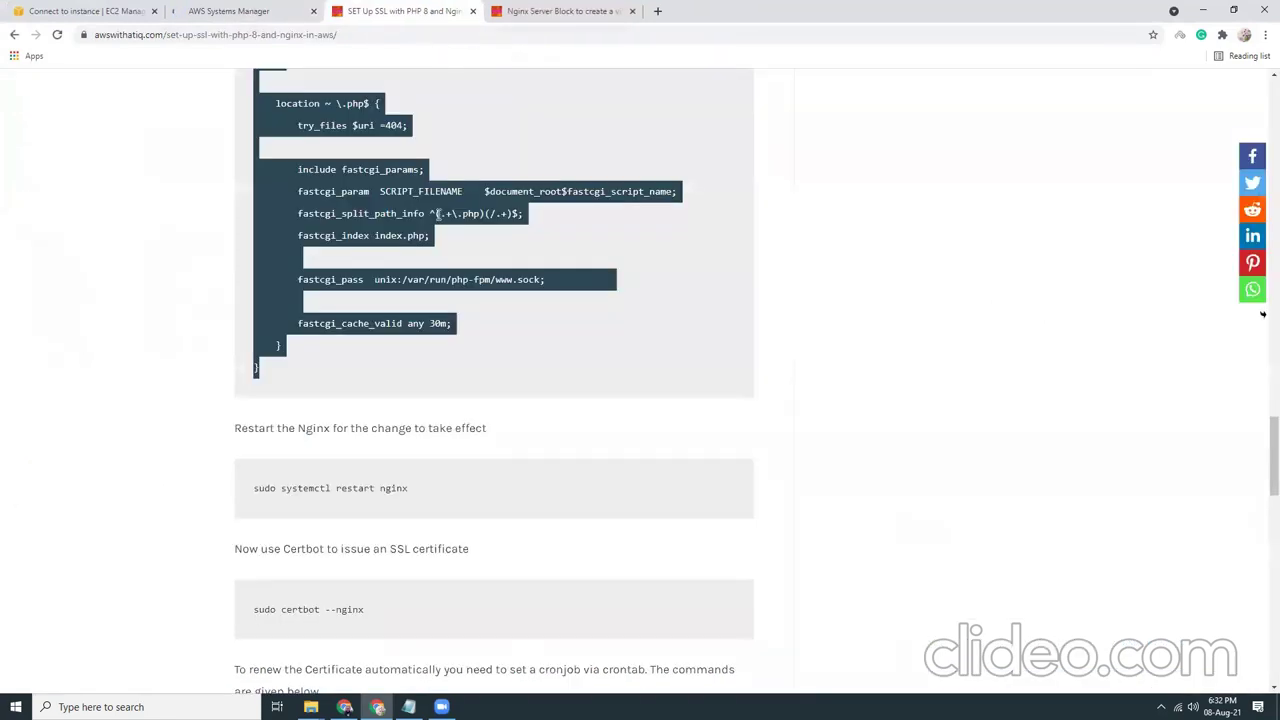
Review the example server block in the SSL setup article from its PHP location section back to the Expires map
left_click(408, 237)
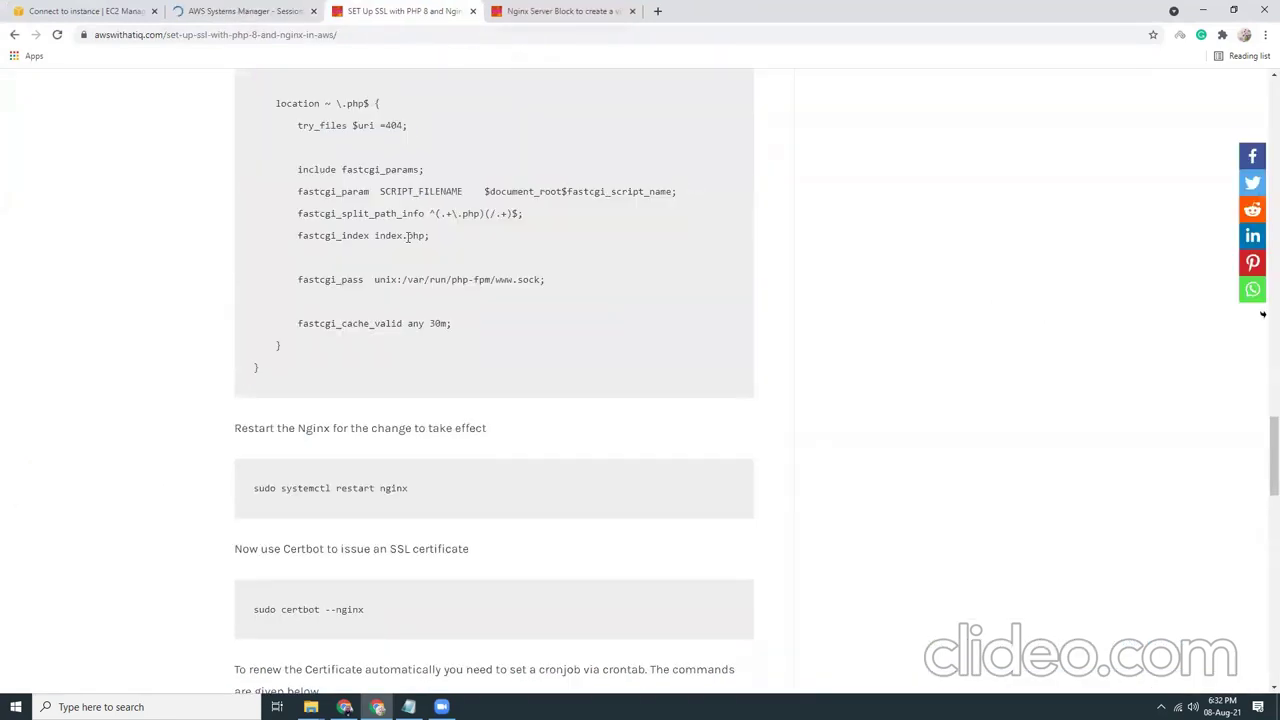
scroll(408, 237, "up", 4)
scroll(407, 237, "up", 8)
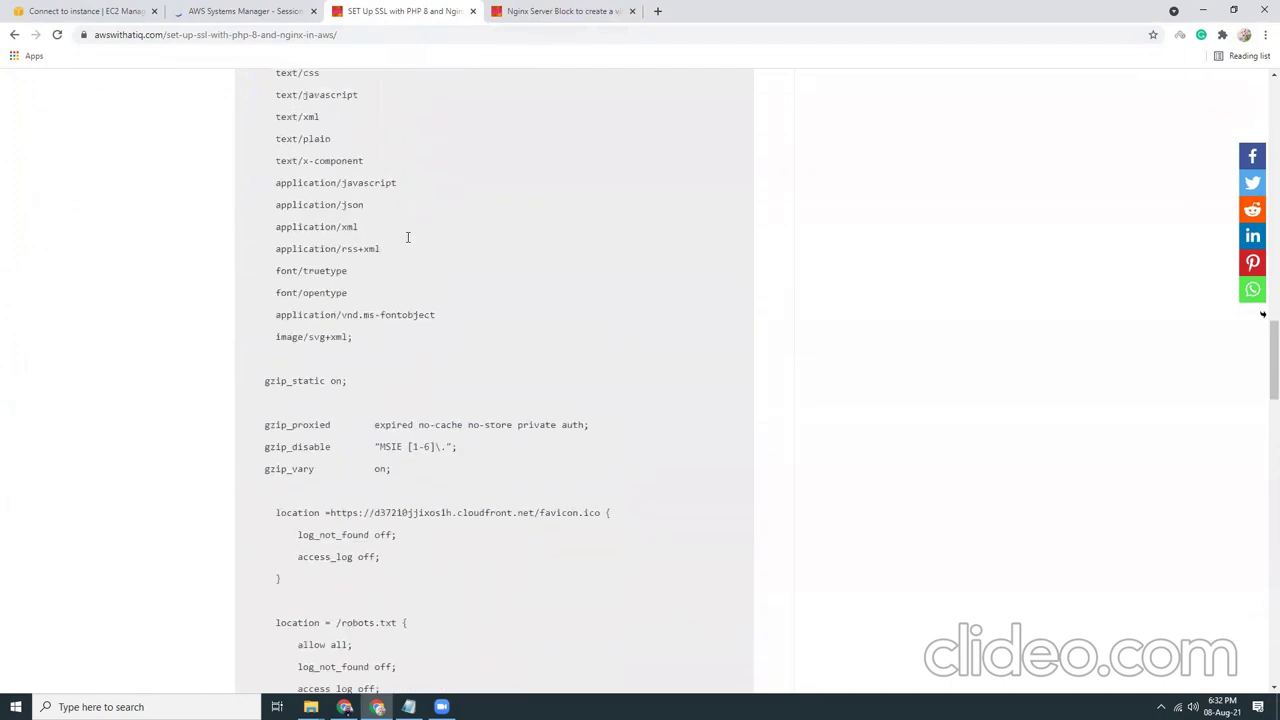
scroll(407, 240, "up", 3)
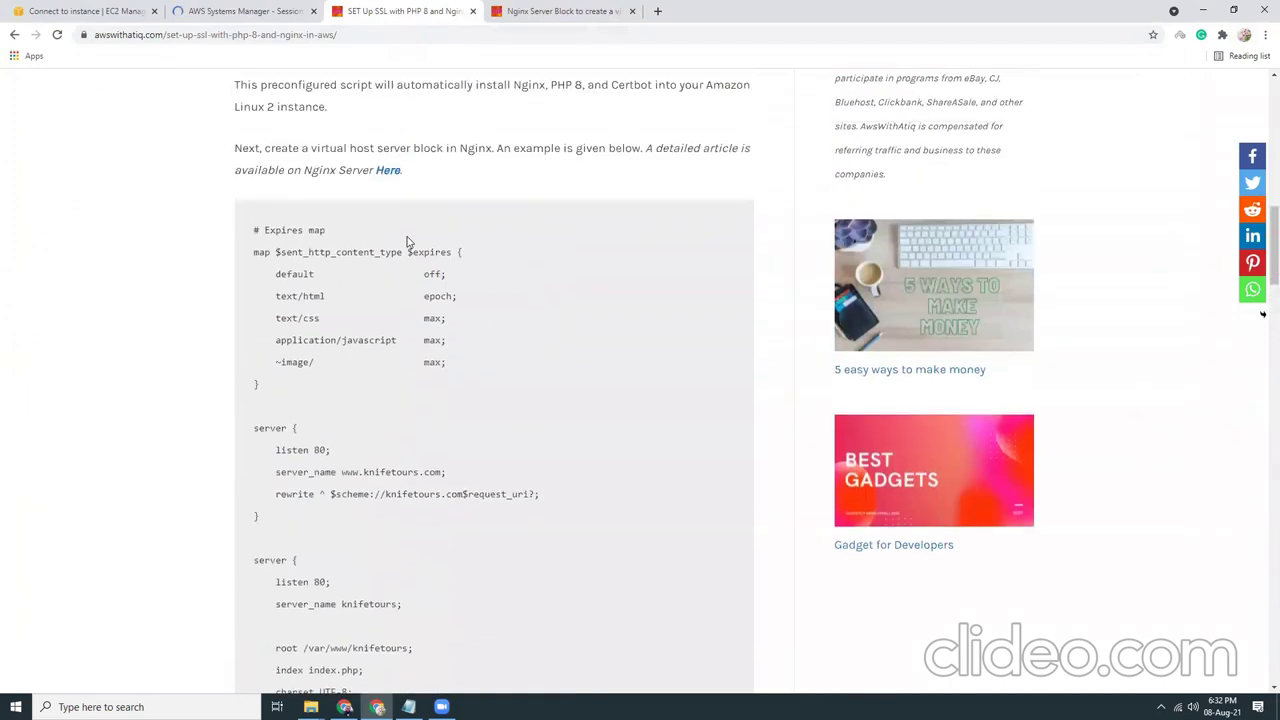
scroll(407, 240, "up", 1)
Switch to the Session Manager terminal and write the command sudo vi /etc/nginx/conf.d/ for a configuration file in that folder
left_click(248, 20)
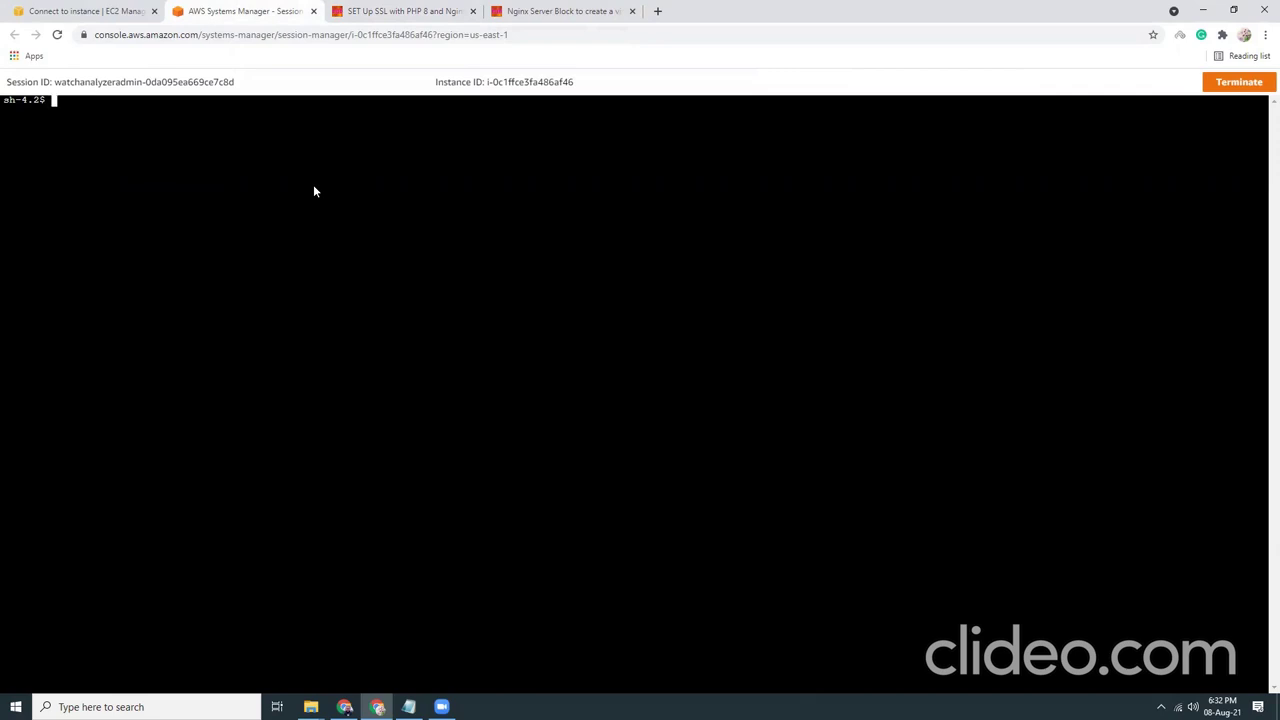
key("ctrl+plus")
key("ctrl+plus")
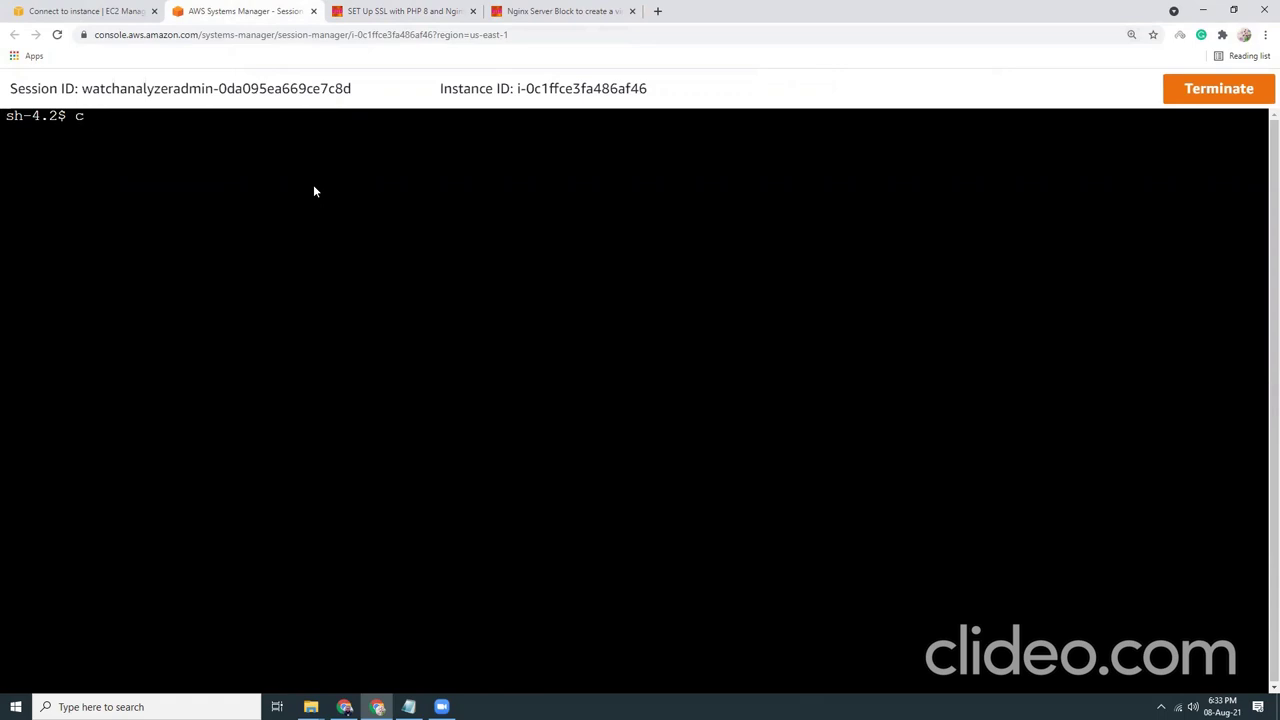
type("sudo vi /etc/")
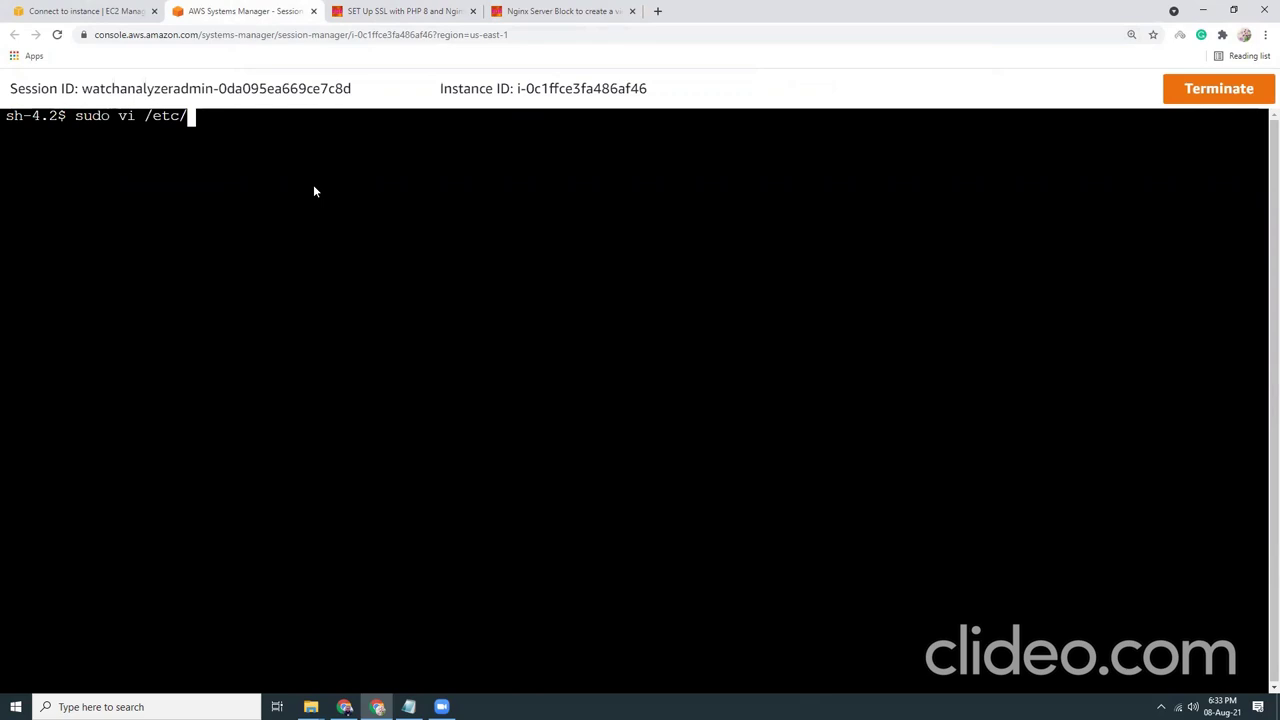
type("nginx/con")
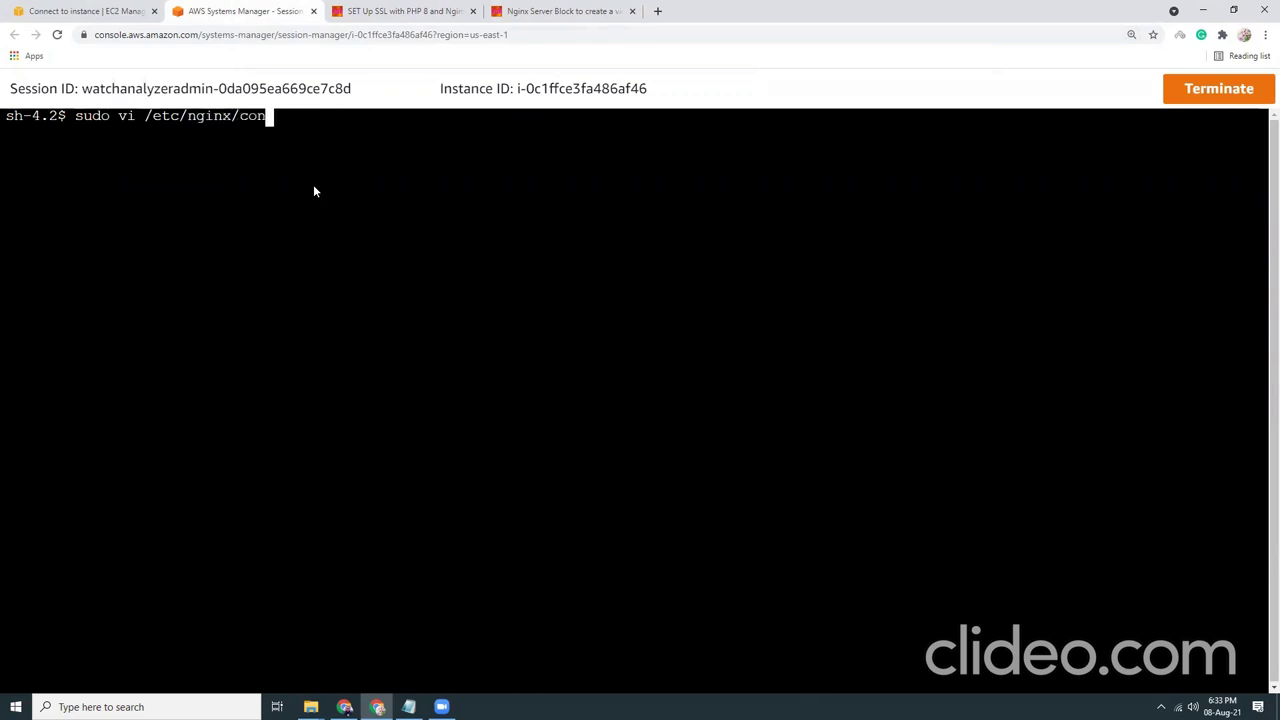
type("f.d/")
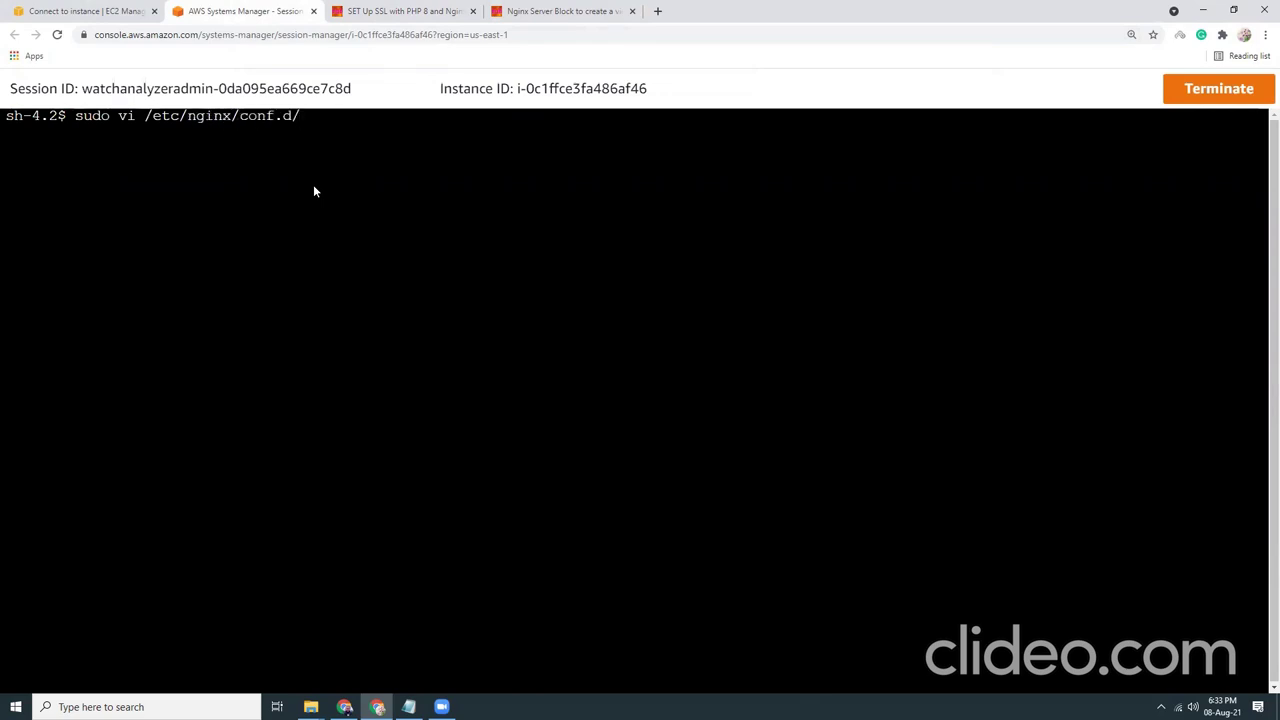